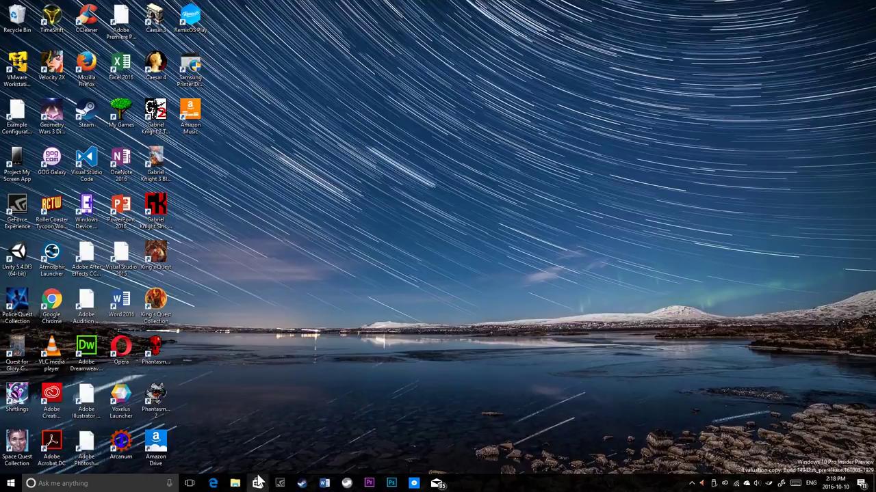
Search the Start menu for 'paint' and launch Paint Preview from the results.
key("super")
type("paint")
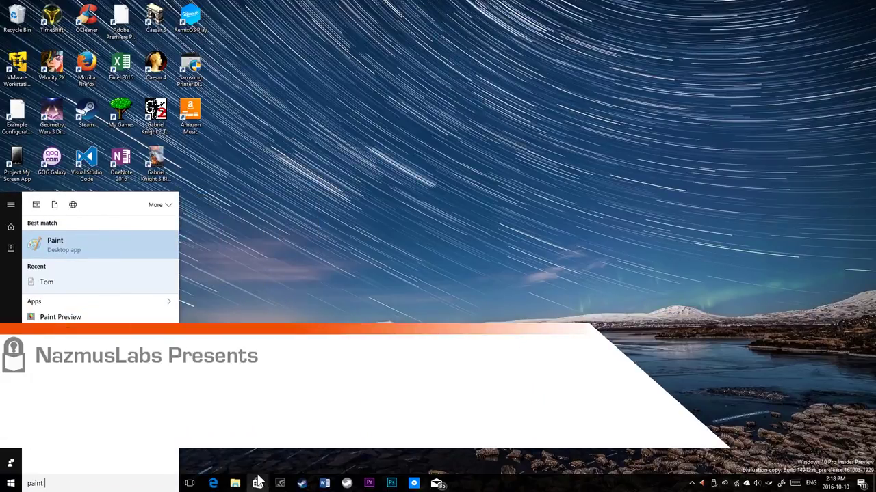
left_click(59, 239)
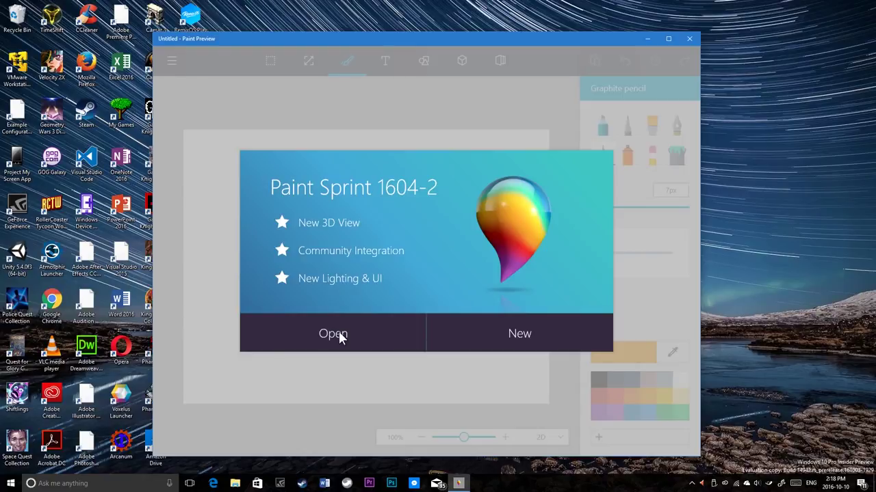
Create a new blank canvas in Paint Preview, maximize the window, and open the file menu.
left_click(519, 333)
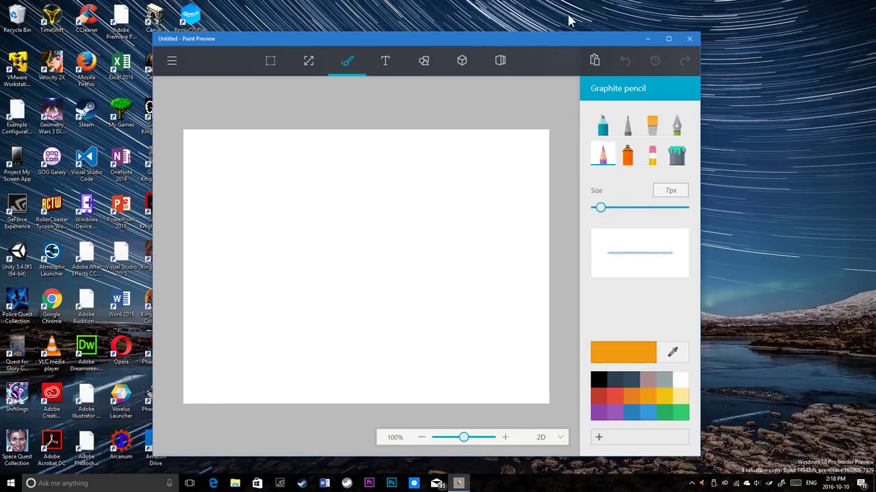
left_click(670, 38)
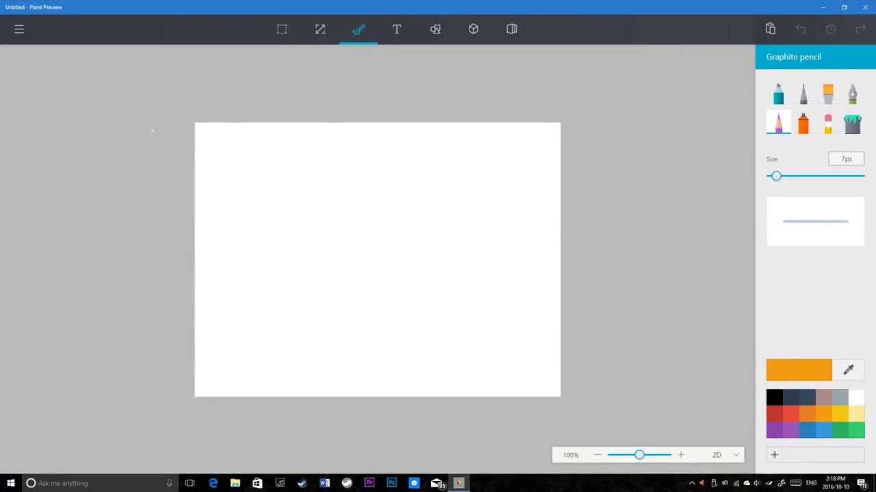
left_click(15, 30)
left_click(15, 30)
left_click(15, 30)
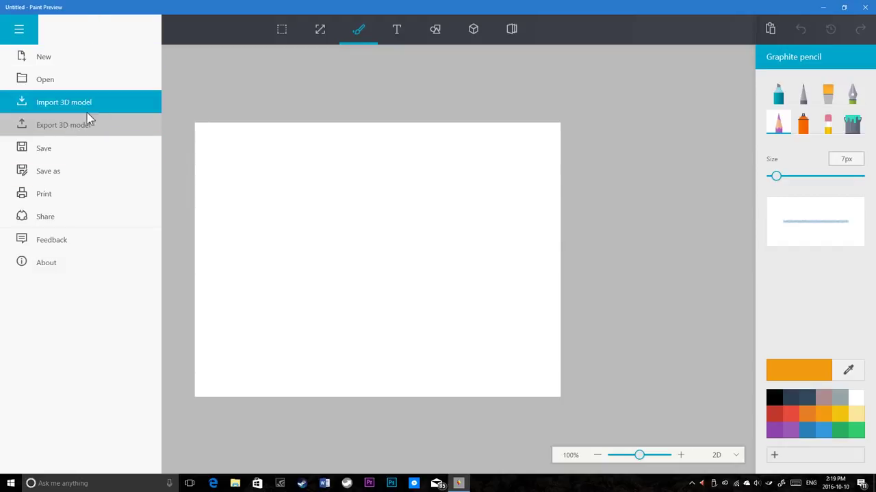
left_click(100, 152)
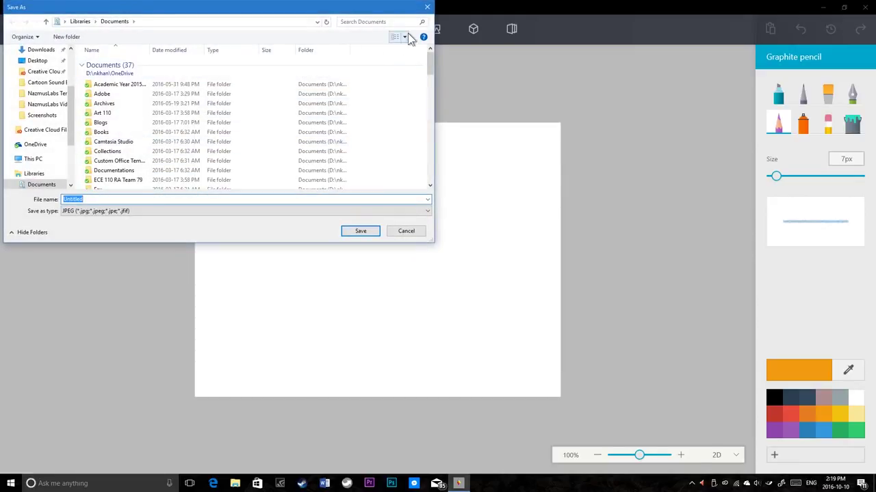
left_click(427, 8)
left_click(20, 30)
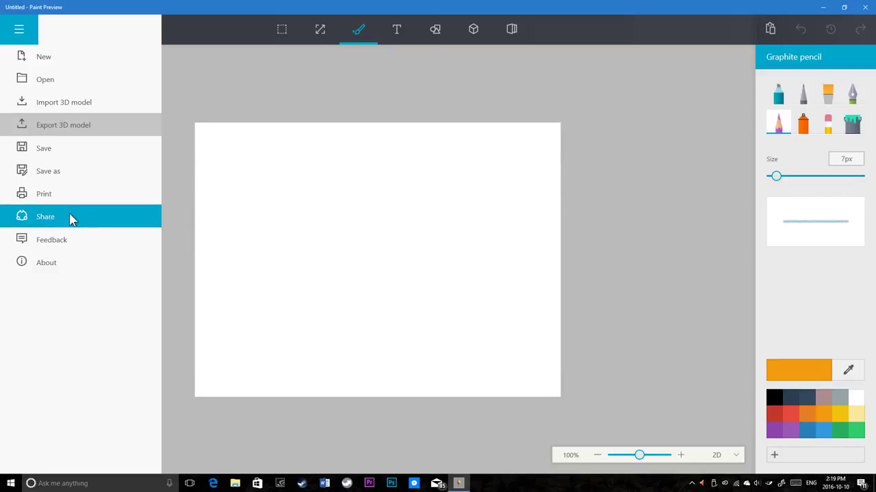
left_click(47, 263)
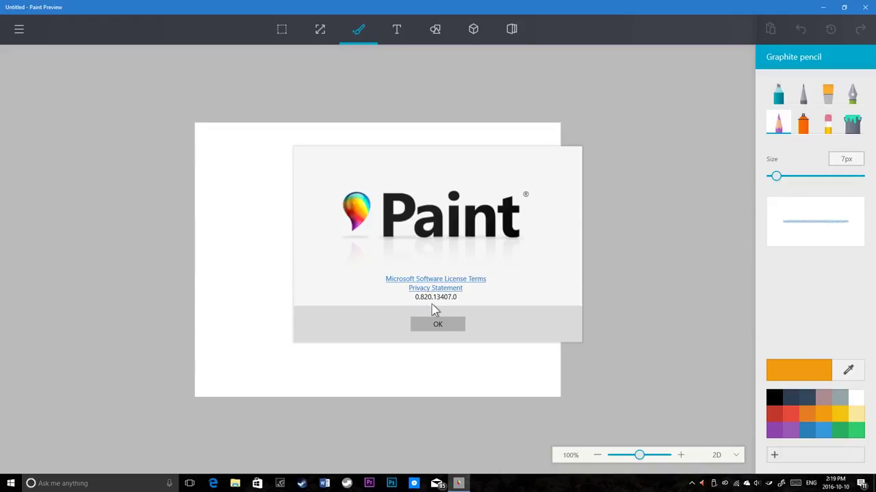
left_click(433, 325)
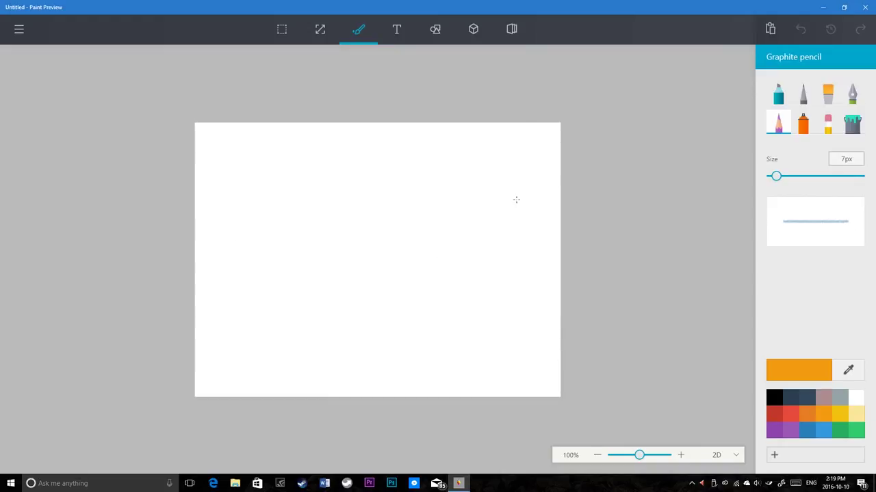
left_click(359, 28)
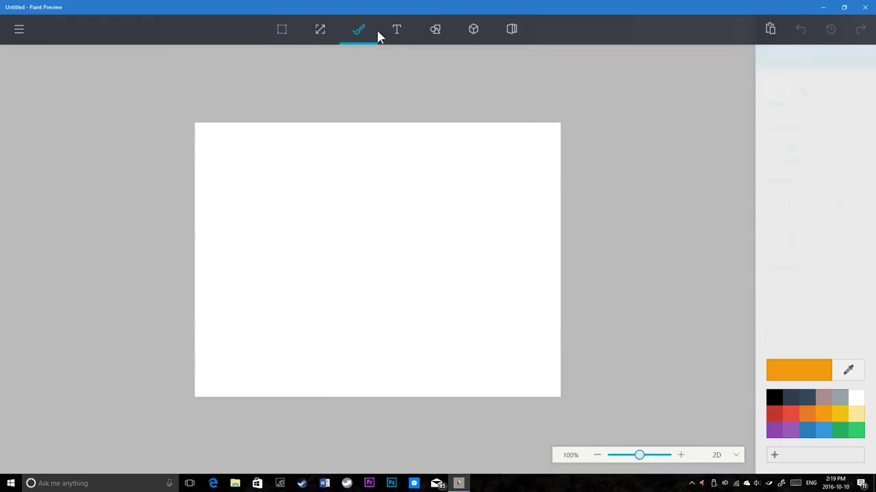
left_click(296, 34)
left_click(327, 43)
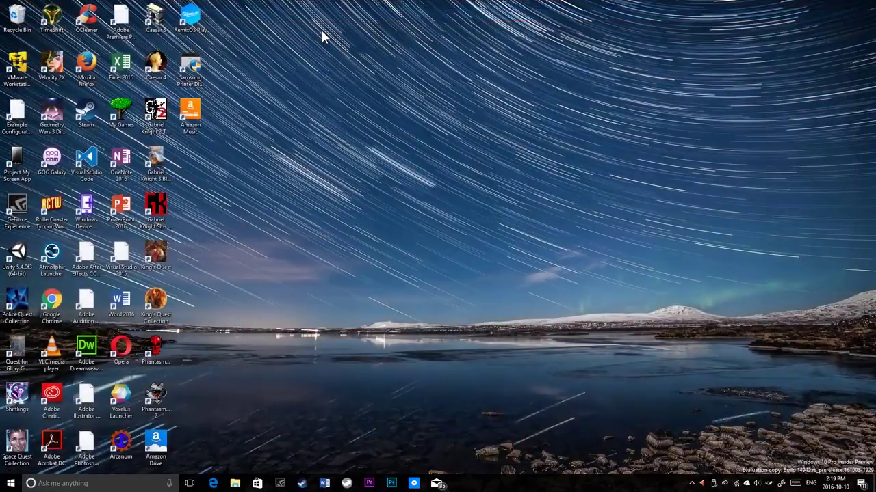
left_click(10, 484)
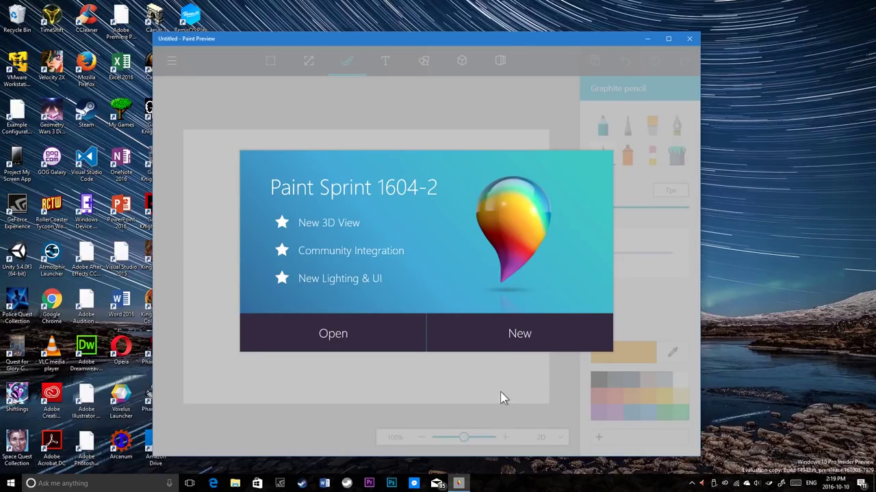
left_click(520, 345)
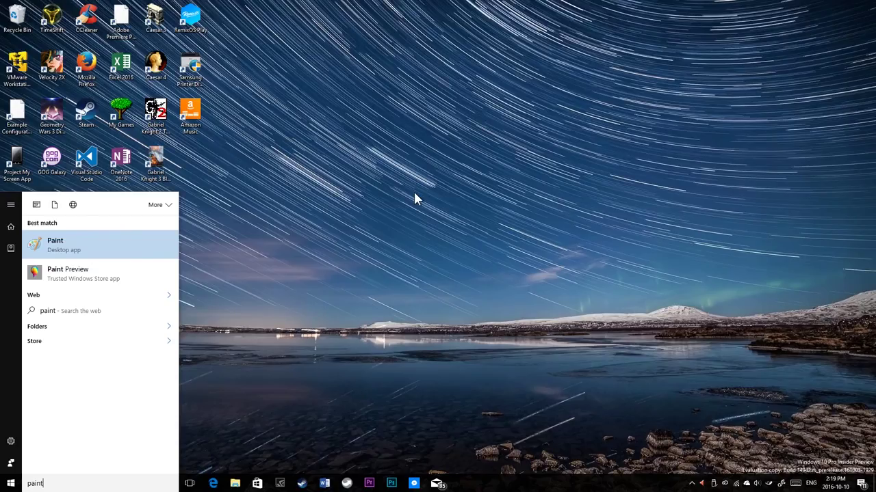
key("Return")
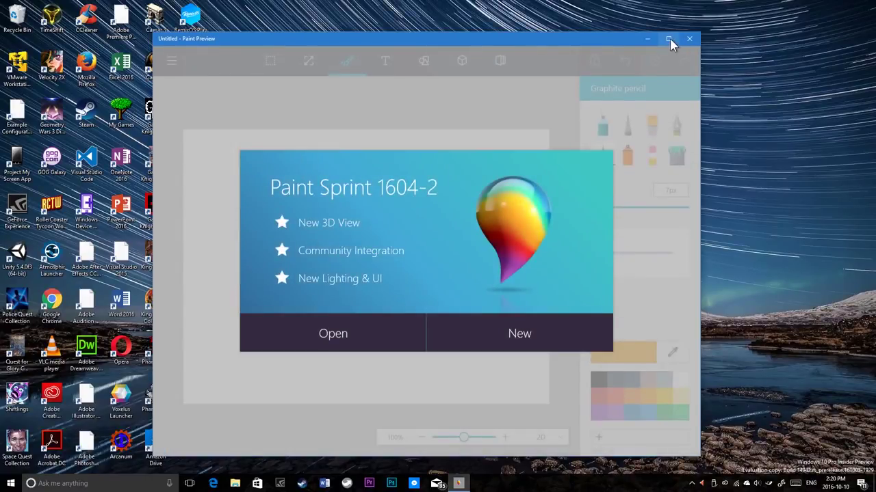
left_click(669, 39)
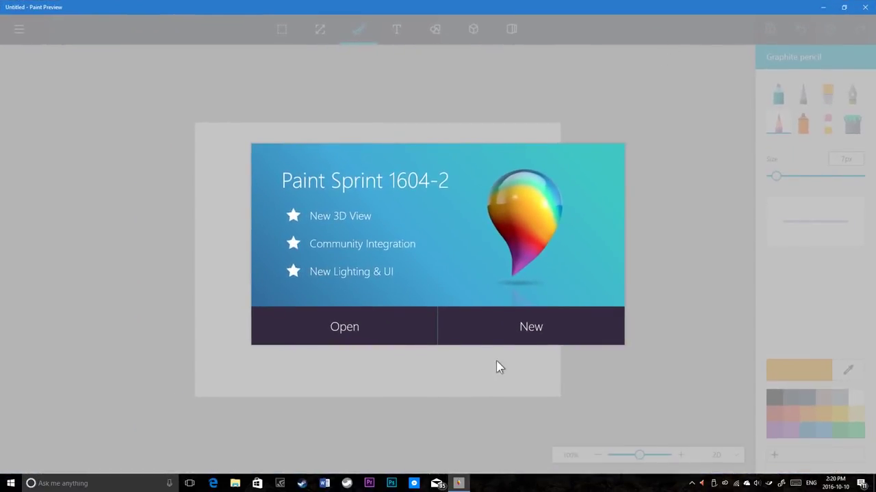
left_click(540, 324)
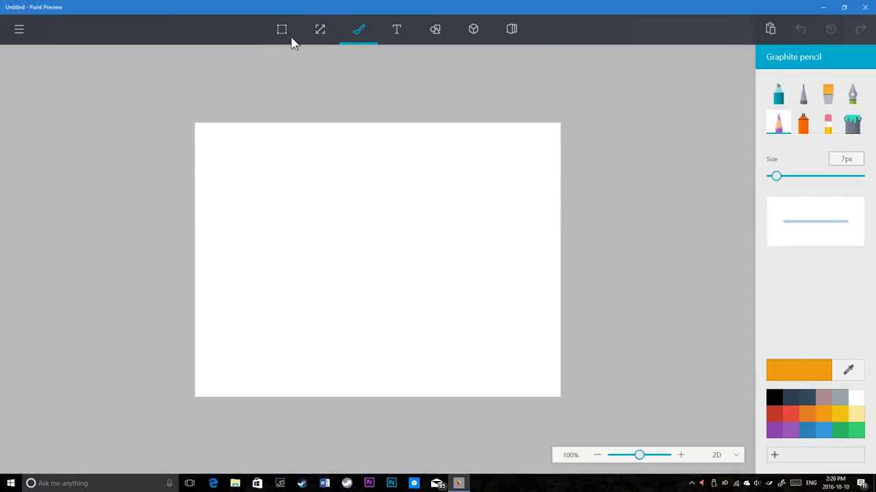
Browse the Text, 2D shapes and 3D objects tool tabs, then return to Brushes.
left_click(392, 34)
left_click(445, 37)
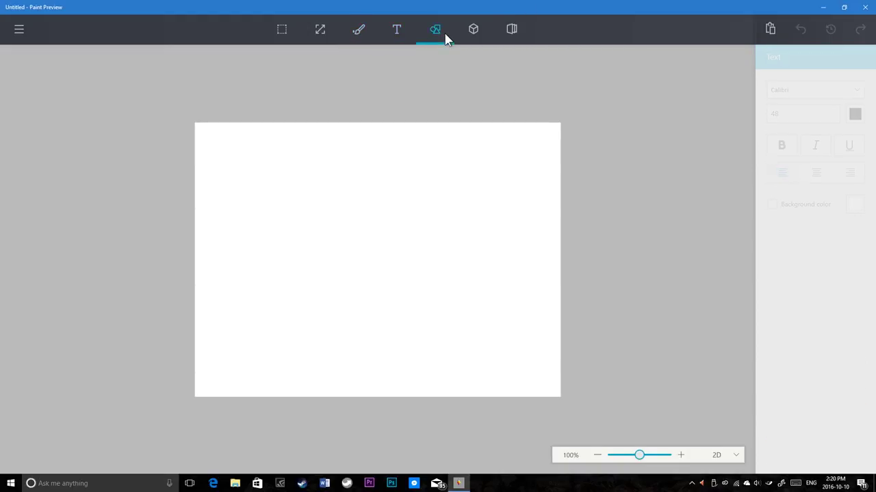
left_click(472, 32)
left_click(510, 30)
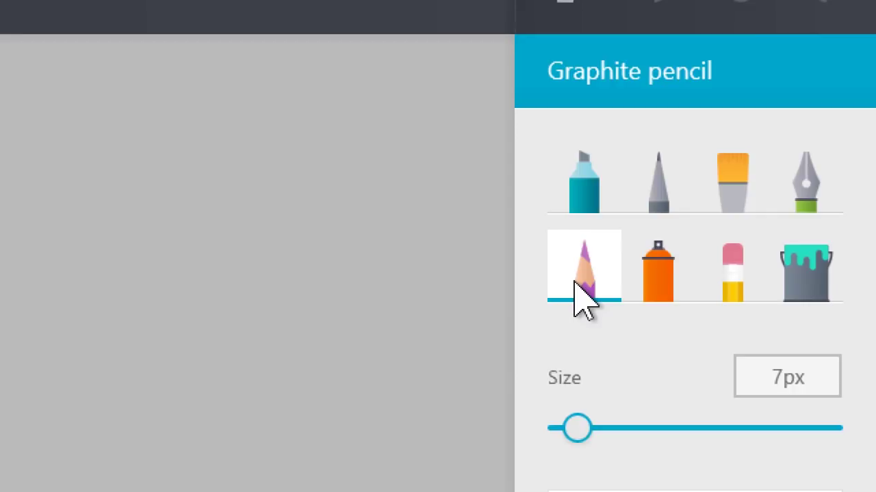
Try the Marker, Pixel pencil, Oil brush, Calligraphy, Graphite pencil and Spray can tiles.
left_click(588, 172)
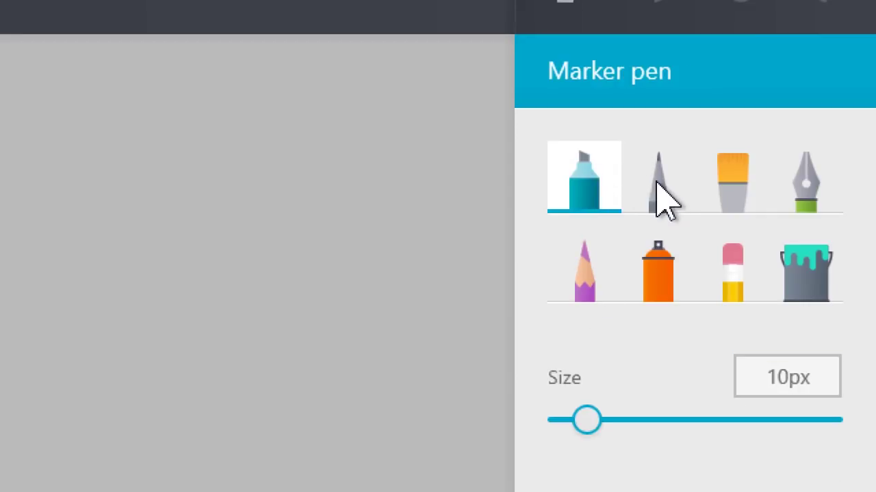
left_click(659, 183)
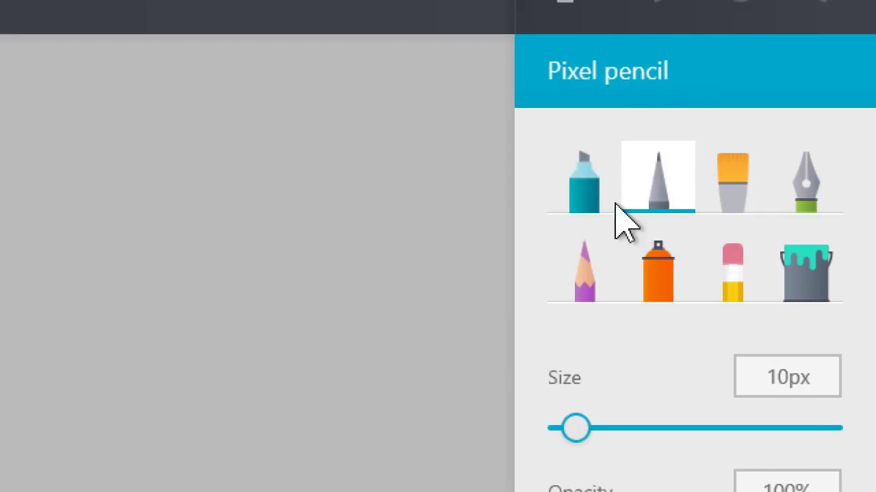
left_click(737, 179)
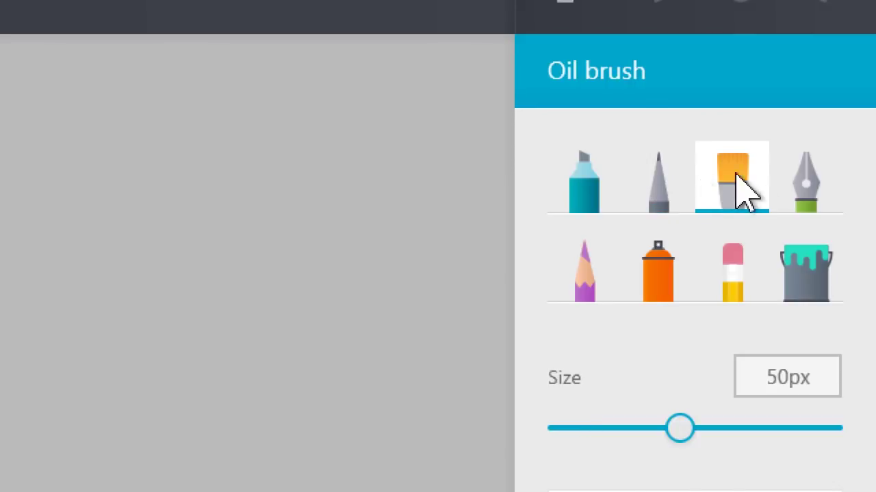
left_click(803, 188)
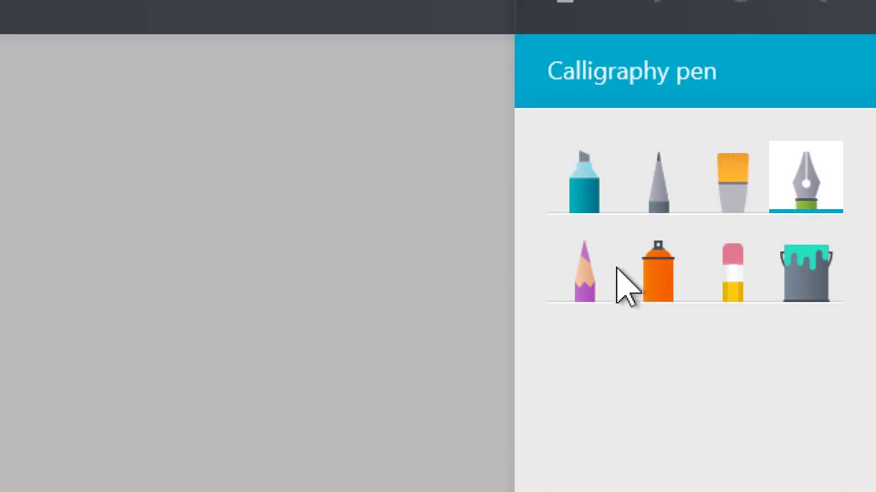
left_click(593, 283)
left_click(658, 281)
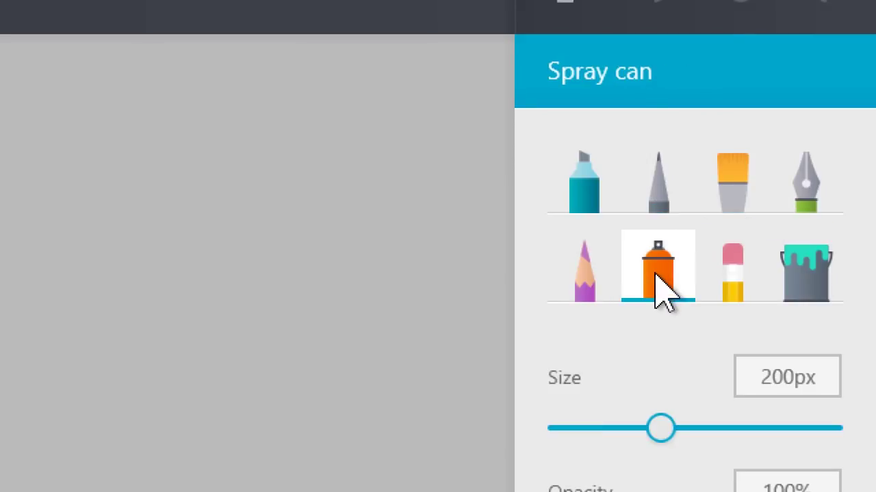
left_click(580, 274)
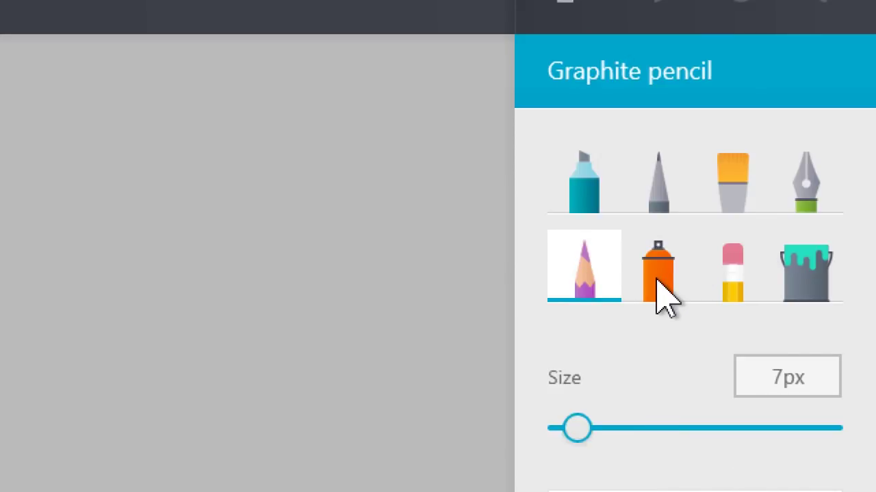
left_click(829, 182)
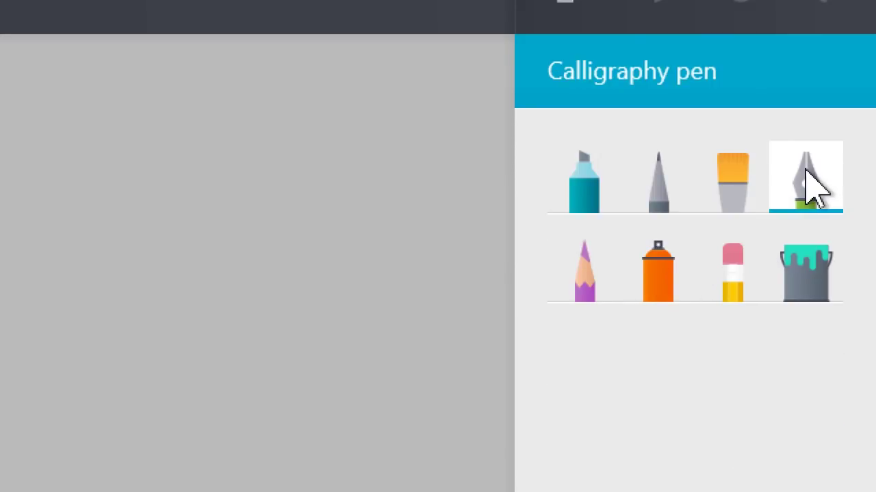
Try the Eraser and Fill bucket, then pick the 10px Marker pen and start an orange loop.
left_click(611, 261)
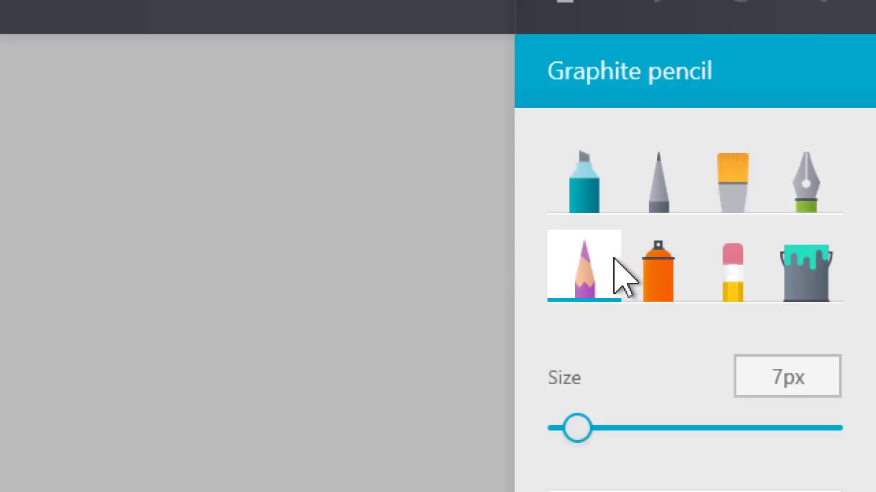
left_click(660, 289)
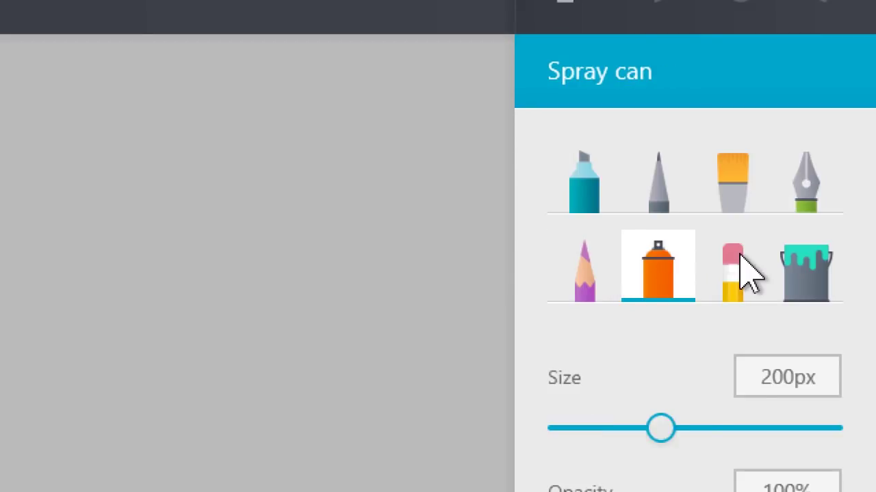
left_click(740, 254)
left_click(815, 281)
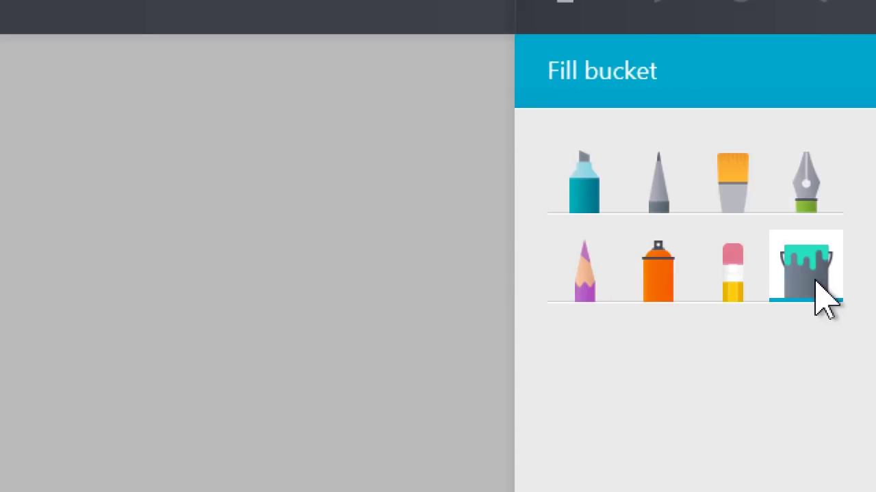
left_click(583, 181)
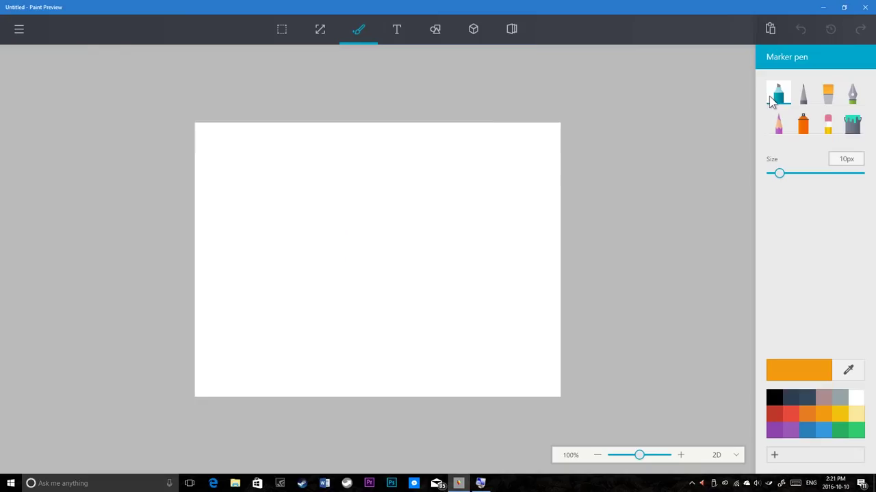
left_click(344, 194)
Draw an orange marker ellipse and scribbles around it on the canvas.
mouse_move(376, 194)
left_mouse_down()
mouse_move(414, 230)
mouse_move(376, 209)
left_mouse_up()
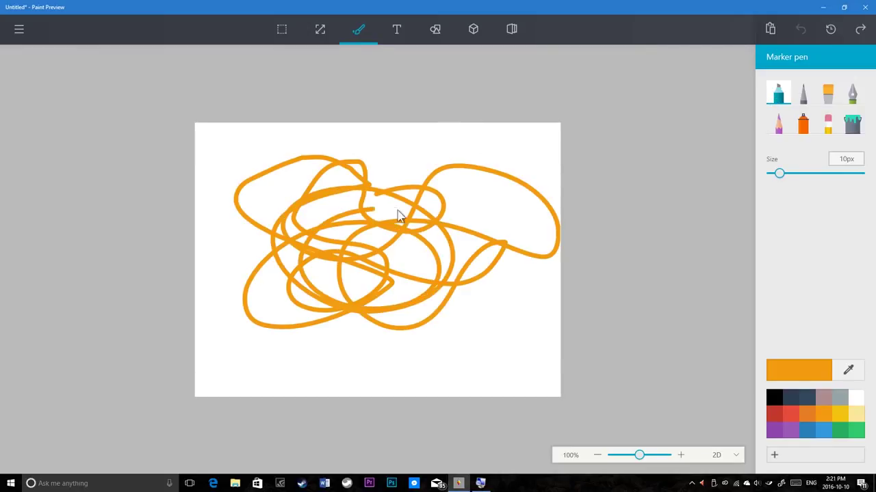
mouse_move(398, 215)
left_mouse_down()
mouse_move(479, 319)
mouse_move(383, 335)
mouse_move(264, 178)
mouse_move(440, 190)
mouse_move(364, 262)
mouse_move(404, 262)
mouse_move(208, 248)
mouse_move(223, 244)
left_mouse_up()
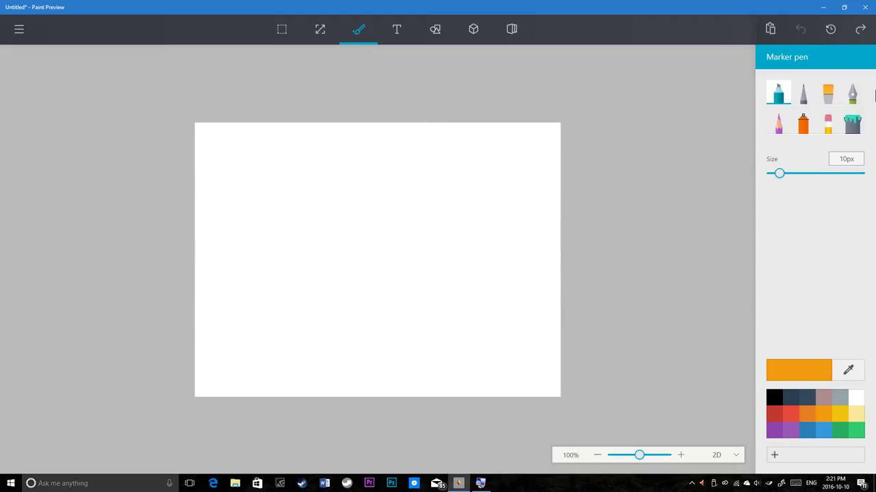
left_click(804, 99)
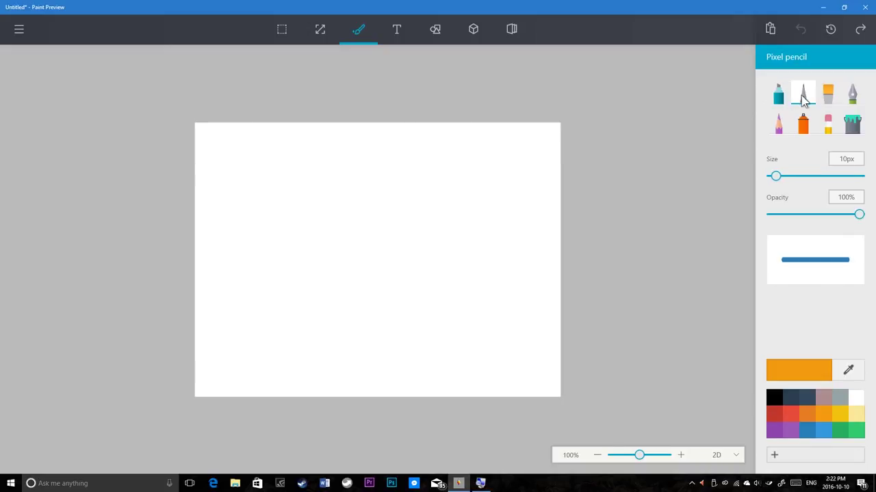
Test and undo pixel-pencil and purple marker scribbles, then draw a closed purple loop near centre.
mouse_move(404, 176)
left_mouse_down()
mouse_move(405, 284)
mouse_move(403, 213)
mouse_move(312, 242)
mouse_move(385, 197)
left_mouse_up()
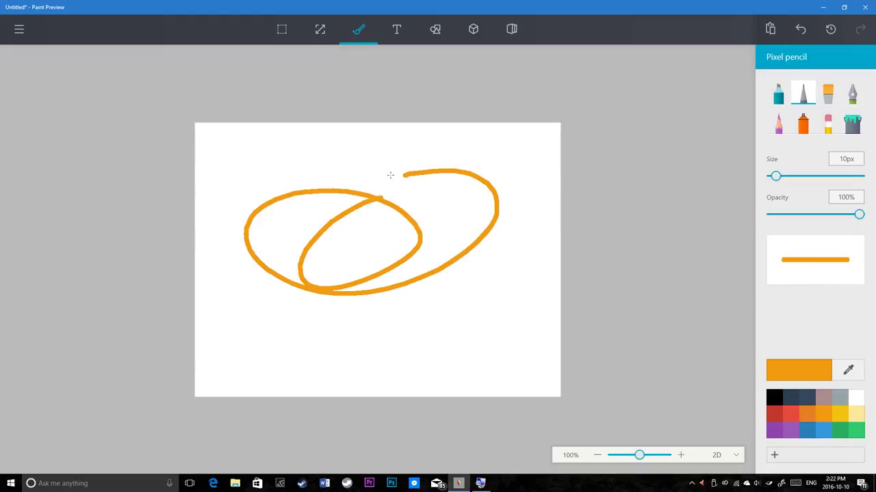
key("ctrl+z")
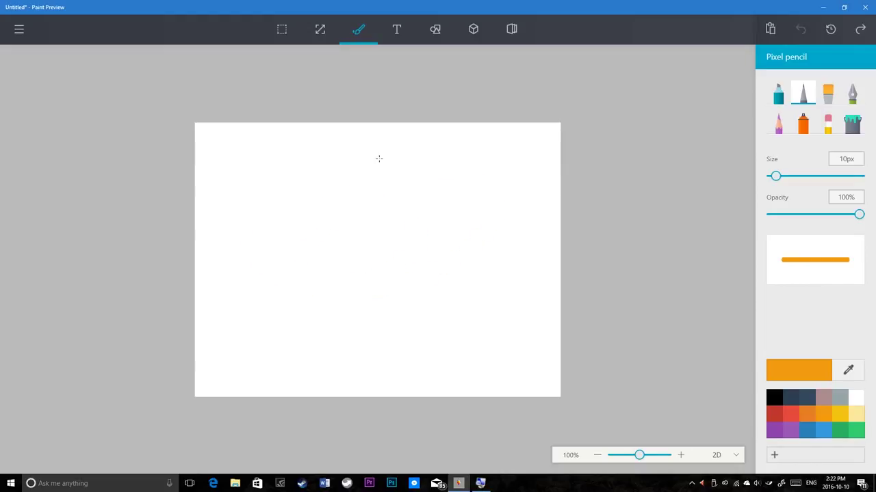
left_click(779, 94)
mouse_move(301, 200)
left_mouse_down()
mouse_move(334, 190)
mouse_move(469, 254)
mouse_move(269, 194)
mouse_move(435, 220)
mouse_move(442, 177)
mouse_move(289, 295)
mouse_move(367, 248)
mouse_move(505, 295)
mouse_move(381, 320)
mouse_move(291, 288)
mouse_move(500, 270)
mouse_move(456, 222)
mouse_move(335, 210)
mouse_move(350, 180)
mouse_move(381, 162)
left_mouse_up()
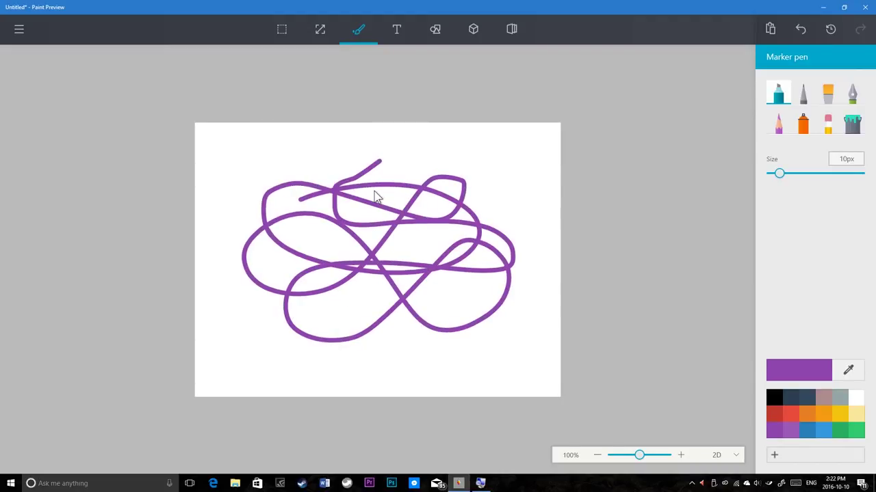
scroll(375, 197, "up", 5)
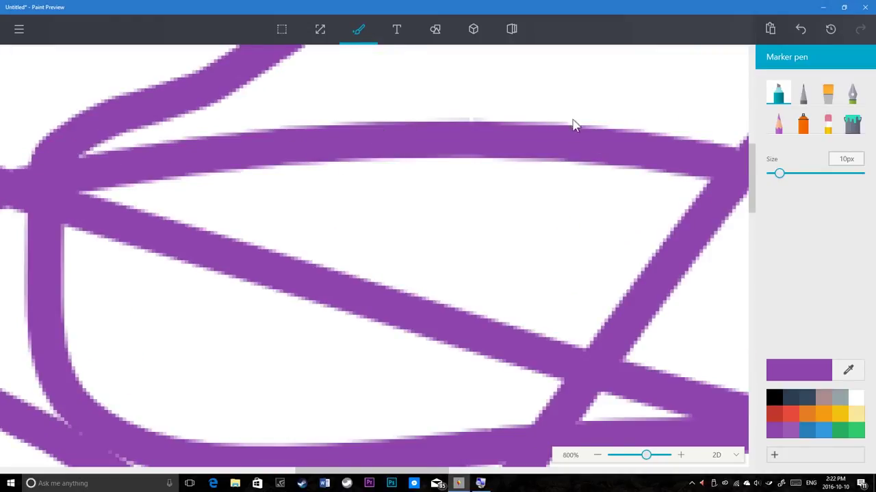
key("ctrl+z")
mouse_move(420, 205)
left_mouse_down()
mouse_move(446, 287)
mouse_move(370, 289)
mouse_move(361, 242)
mouse_move(382, 207)
left_mouse_up()
left_click(852, 122)
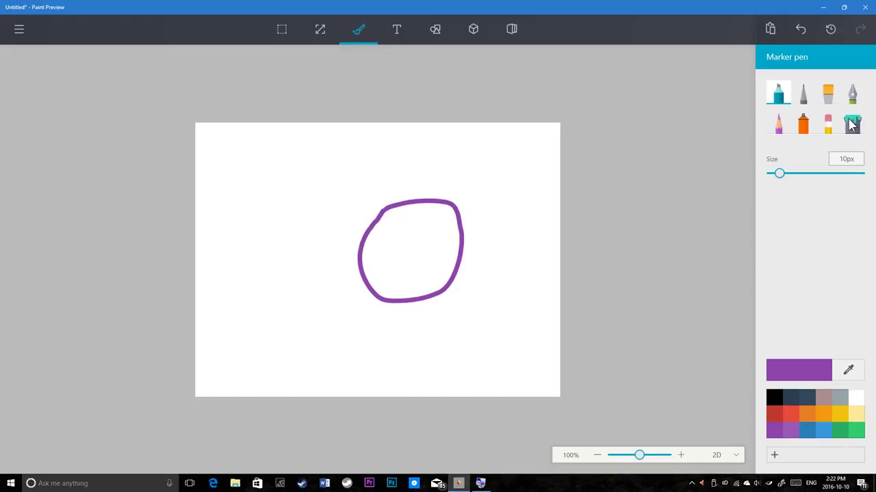
Fill the purple loop solid, then undo both the fill and the loop outline.
left_click(416, 237)
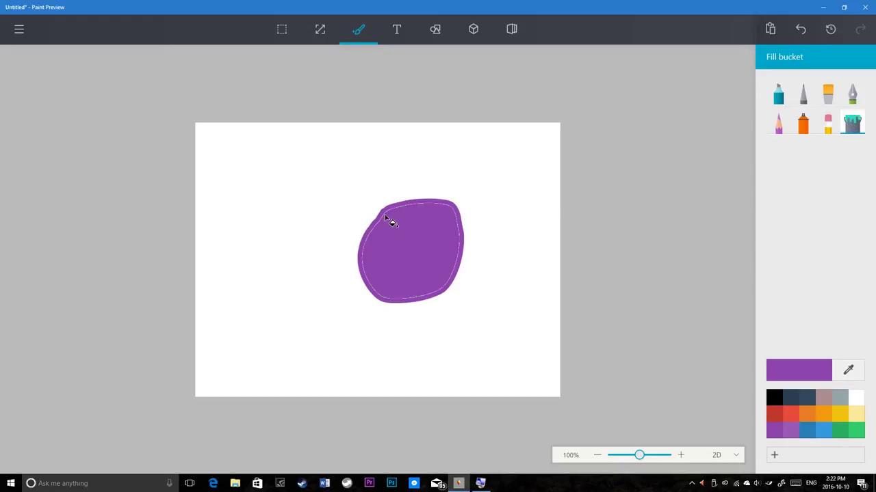
scroll(385, 223, "up", 5)
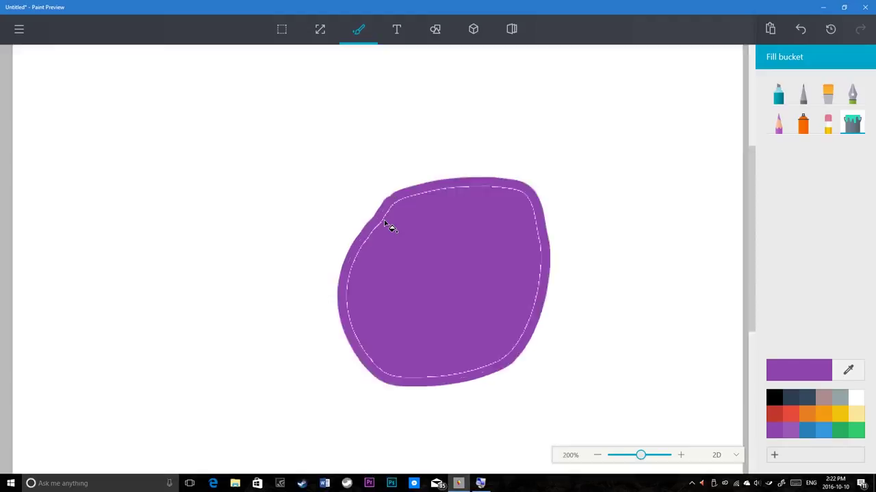
scroll(385, 223, "down", 5)
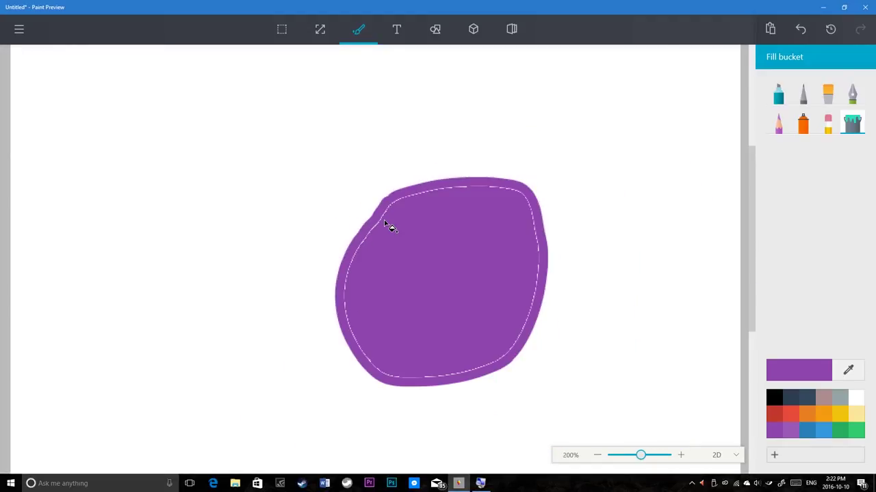
key("ctrl+z")
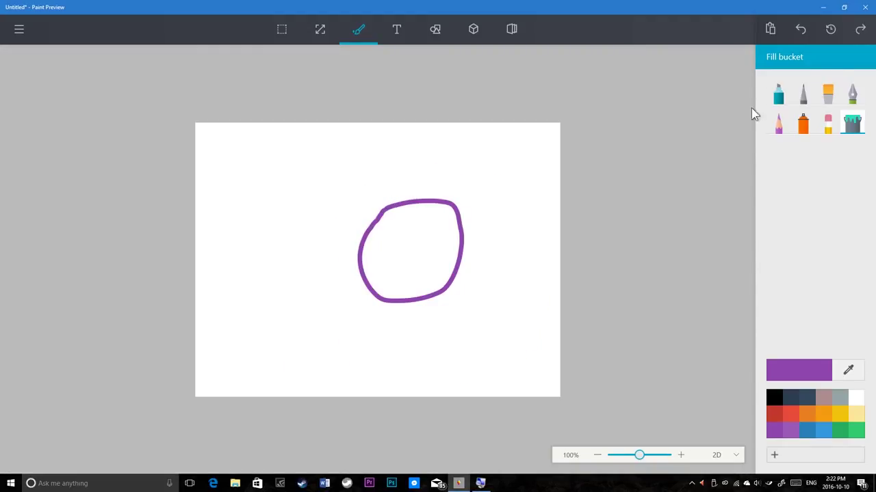
key("ctrl+z")
Sketch a wider purple marker oval with the Marker pen, then undo it.
left_click(781, 100)
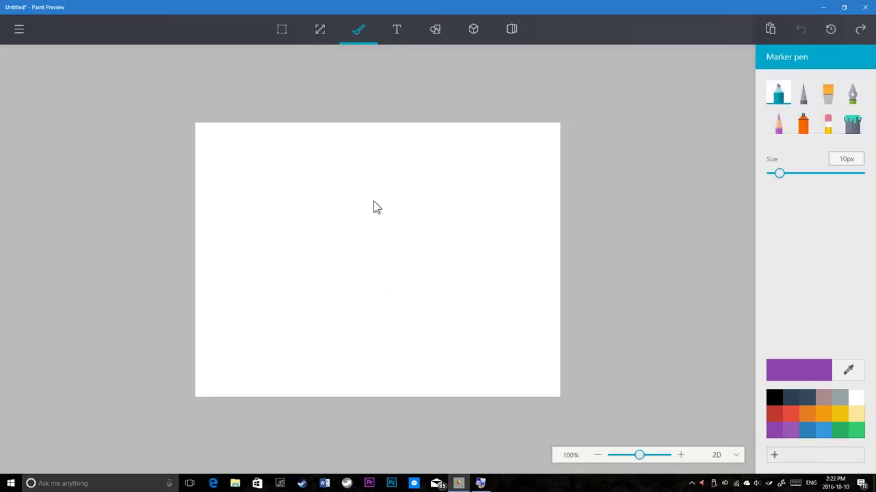
mouse_move(391, 197)
left_mouse_down()
mouse_move(334, 306)
mouse_move(331, 223)
mouse_move(382, 201)
mouse_move(427, 204)
left_mouse_up()
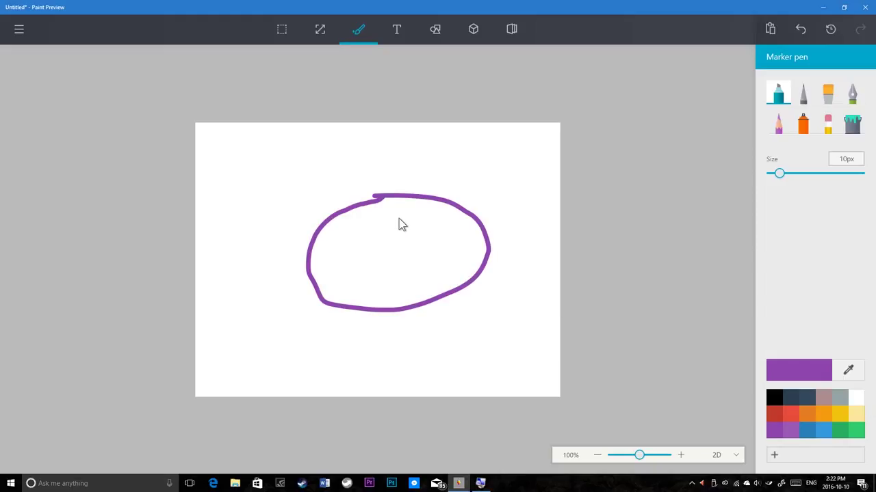
key("ctrl+z")
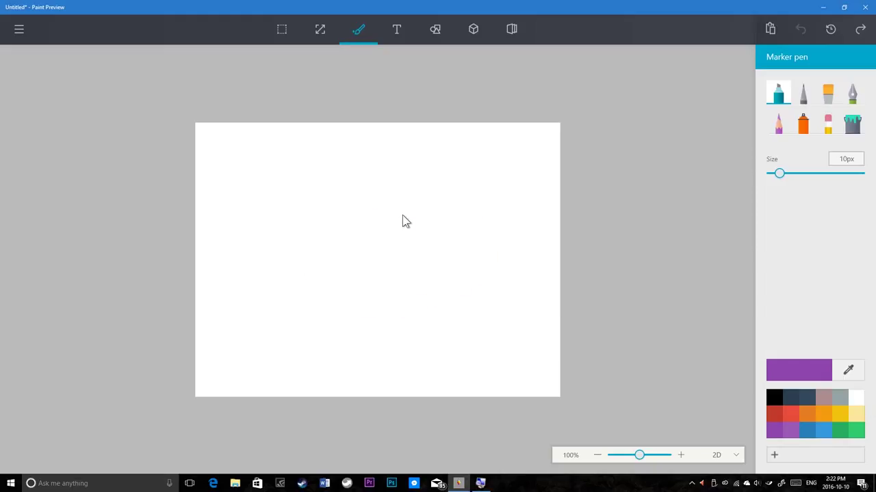
Draw a purple ellipse with the 10px Pixel pencil and zoom in to inspect its hard edges.
left_click(805, 96)
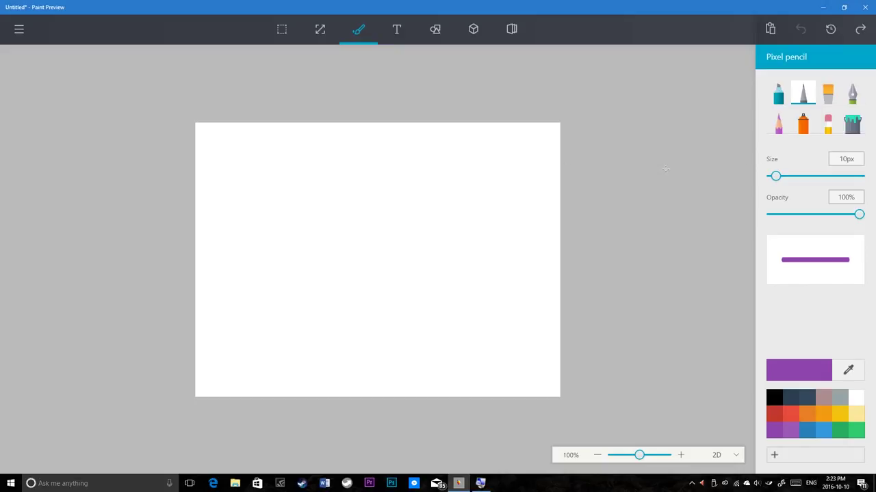
left_click(777, 95)
left_click(802, 93)
mouse_move(354, 195)
left_mouse_down()
mouse_move(416, 187)
mouse_move(454, 221)
mouse_move(413, 266)
mouse_move(319, 239)
mouse_move(325, 203)
mouse_move(373, 194)
left_mouse_up()
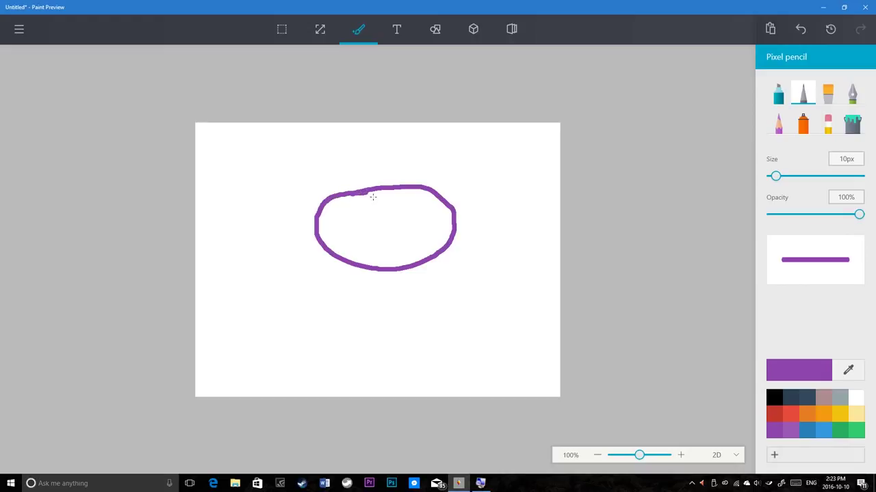
scroll(373, 196, "up", 6)
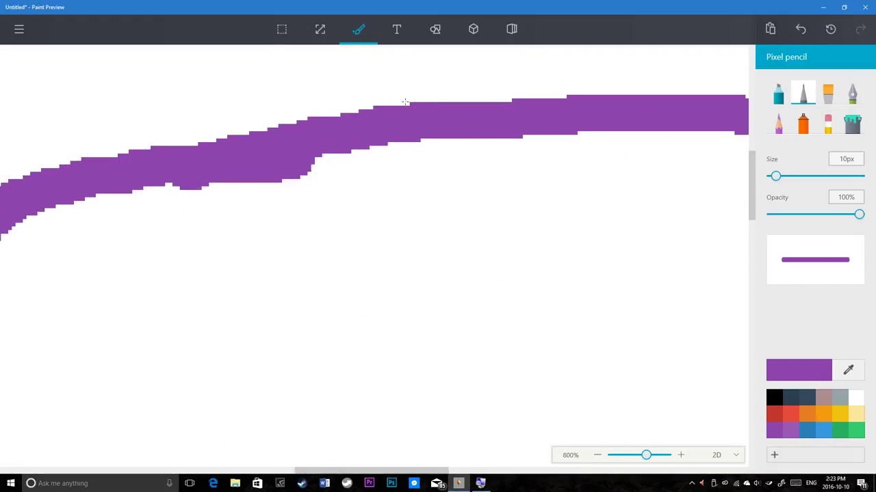
scroll(355, 150, "down", 7)
scroll(355, 151, "up", 3)
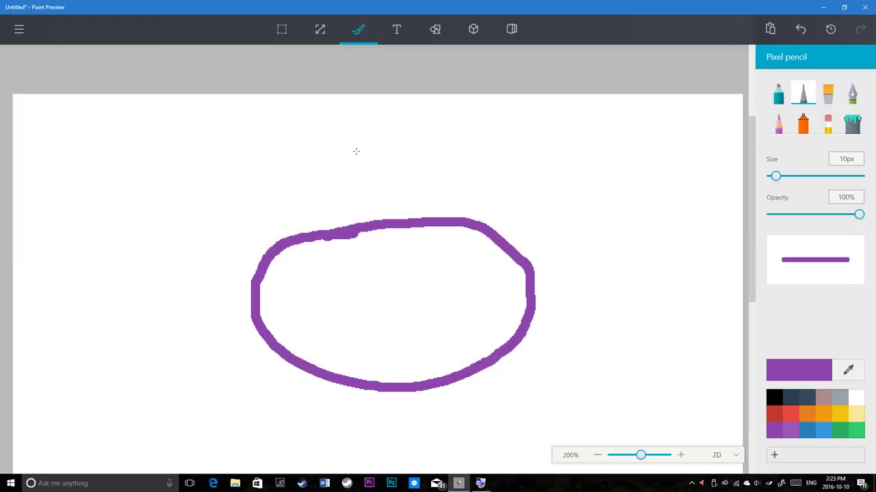
Flood-fill the purple ellipse, undo the fill and outline, and reselect the Pixel pencil.
scroll(355, 150, "down", 2)
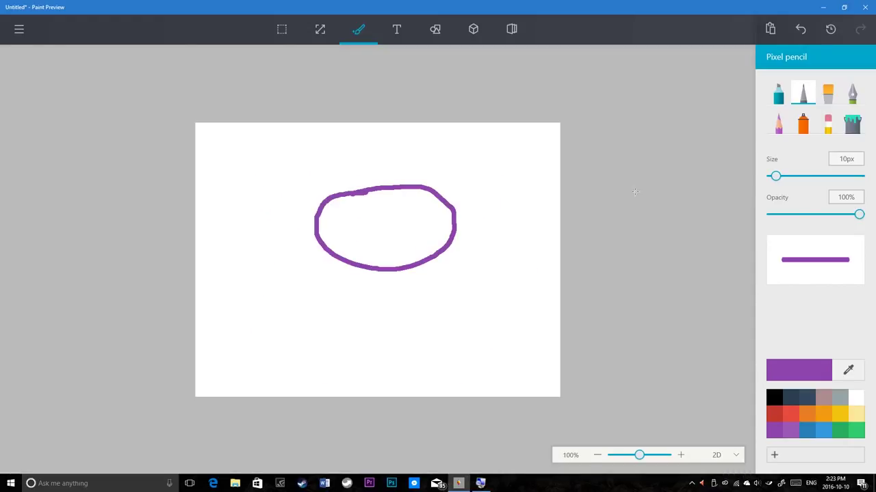
left_click(852, 123)
left_click(404, 219)
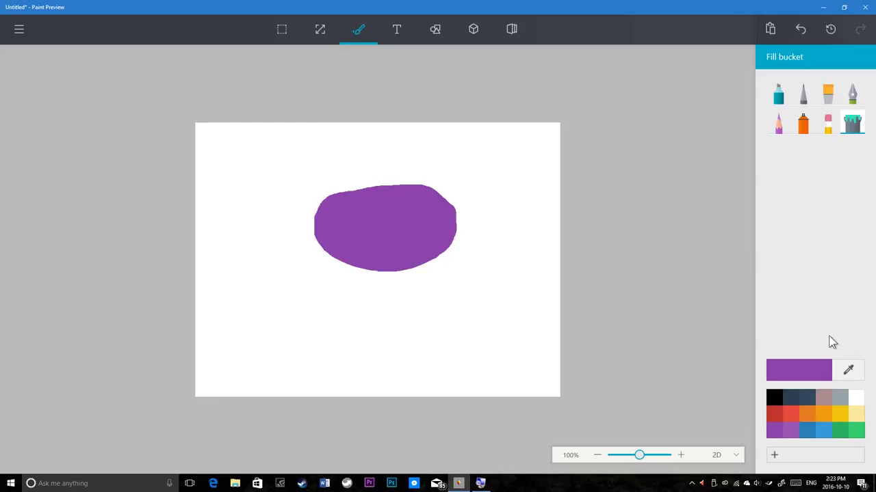
key("ctrl+z")
key("ctrl+z")
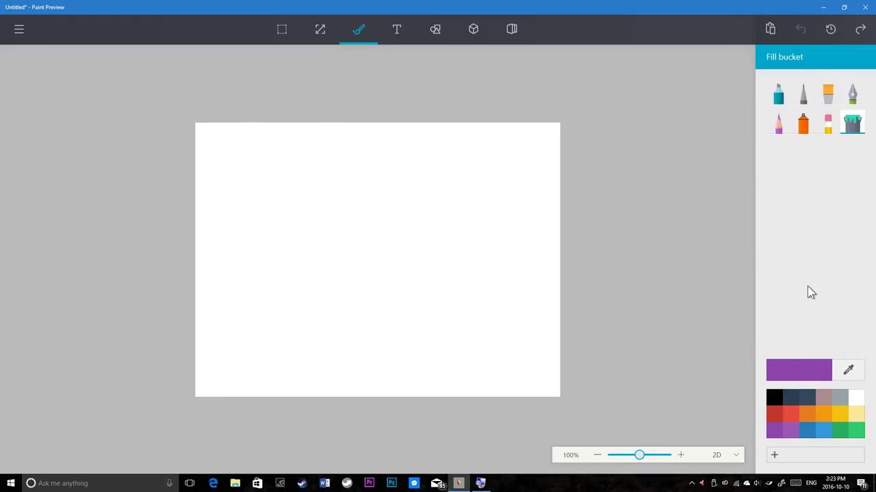
left_click(804, 95)
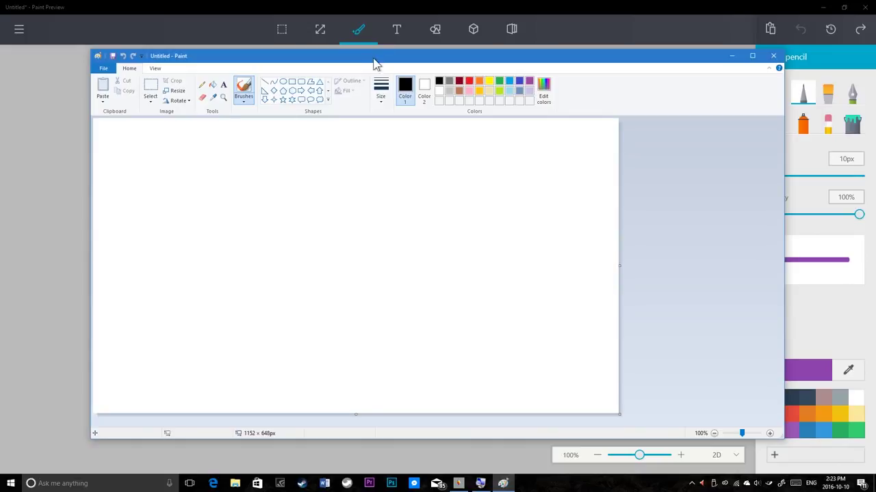
Sketch a black freehand oval, fill it solid black, then undo the fill and oval.
mouse_move(298, 147)
left_mouse_down()
mouse_move(382, 161)
mouse_move(373, 236)
mouse_move(361, 176)
mouse_move(579, 203)
left_mouse_up()
key("ctrl+z")
mouse_move(381, 193)
left_mouse_down()
mouse_move(507, 247)
mouse_move(358, 204)
left_mouse_up()
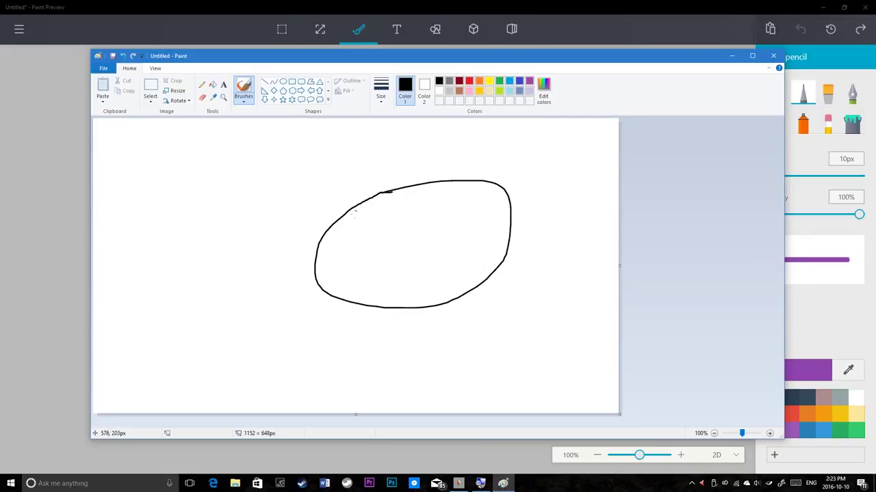
left_click(213, 84)
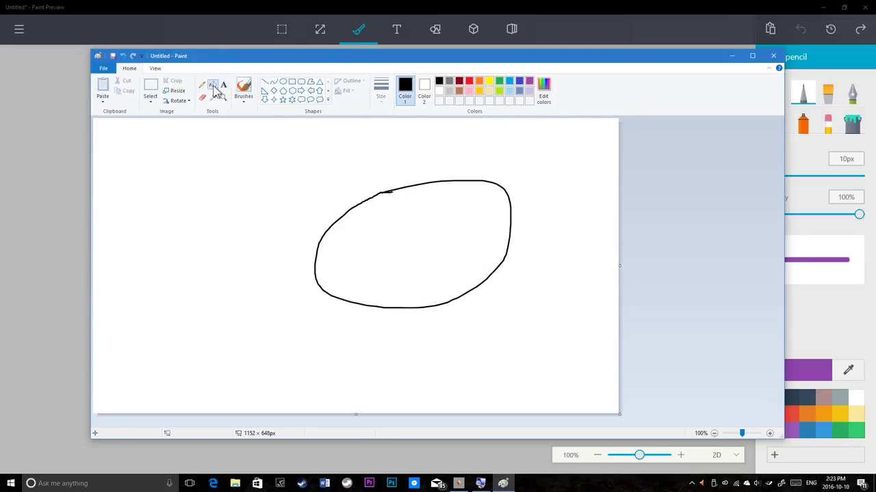
left_click(407, 205)
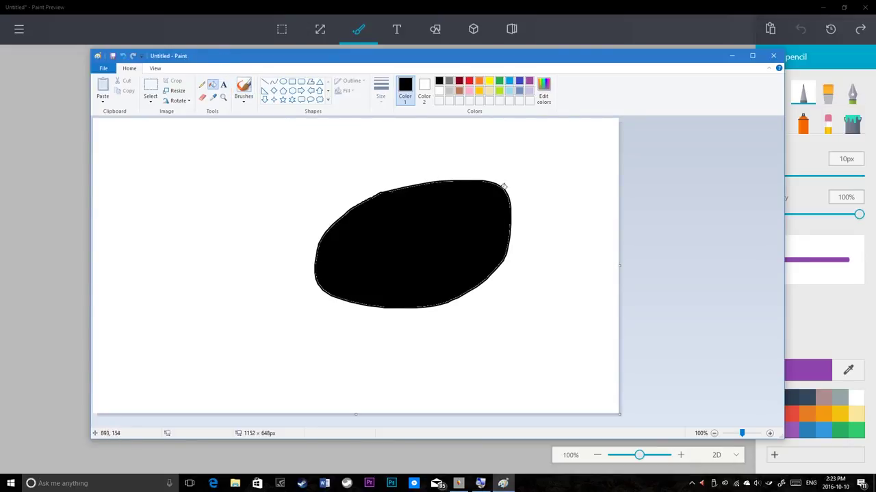
scroll(368, 336, "up", 1)
scroll(460, 217, "down", 3)
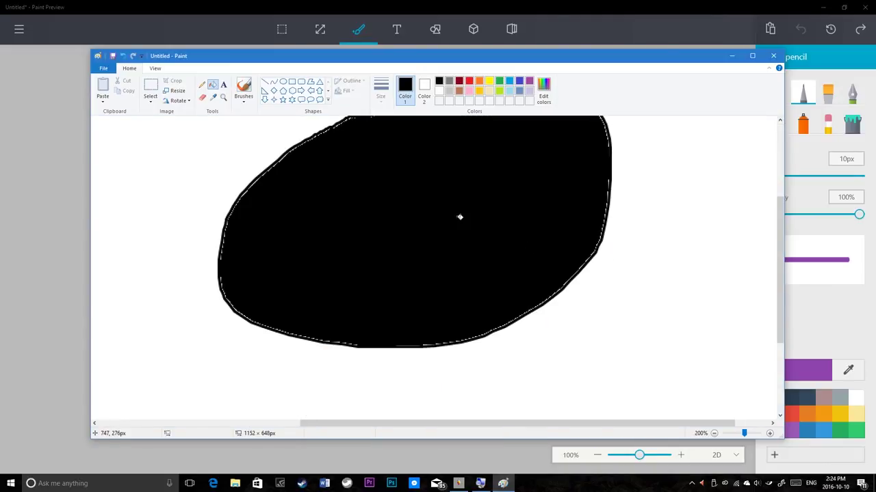
key("ctrl+z")
key("ctrl+z")
scroll(449, 217, "down", 1)
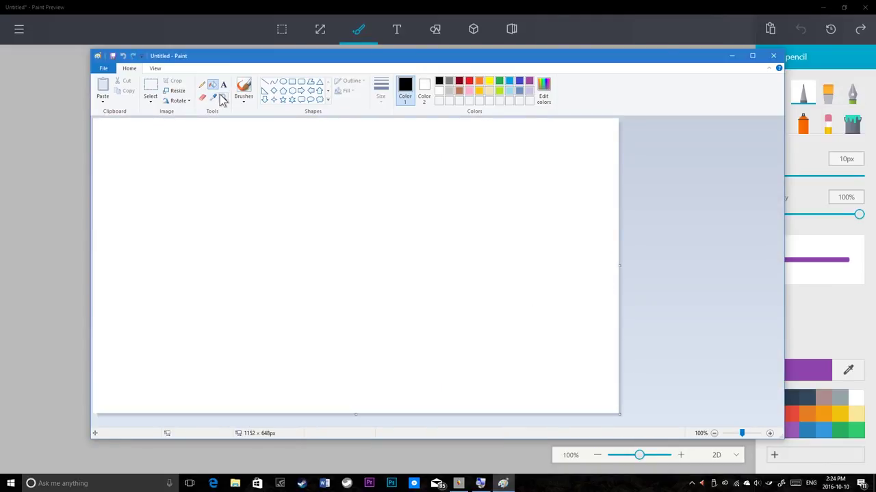
Test pencil strokes at the default and thickest line widths, undoing each scribble.
left_click(202, 83)
mouse_move(253, 131)
left_mouse_down()
mouse_move(306, 229)
mouse_move(232, 189)
left_mouse_up()
key("ctrl+z")
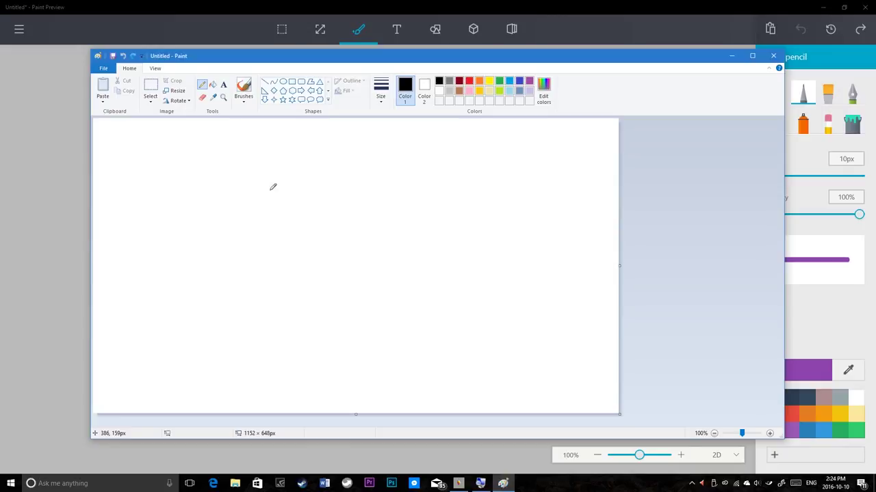
left_click(381, 89)
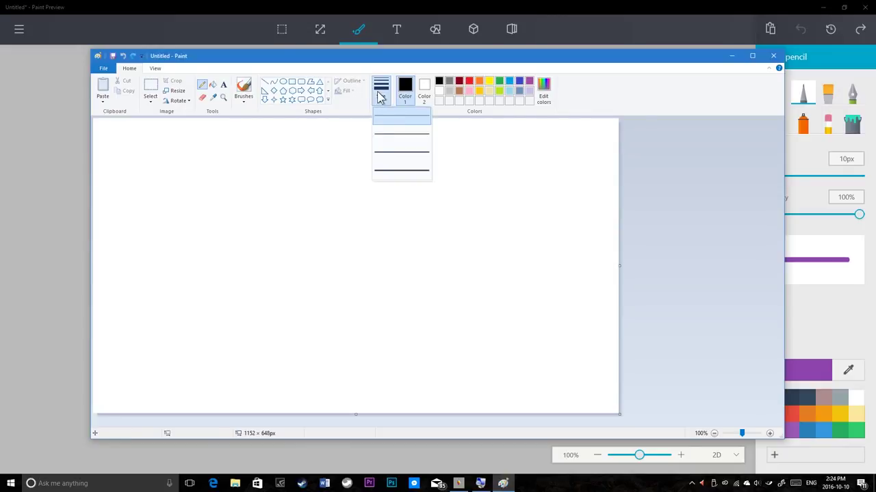
left_click(388, 172)
mouse_move(301, 192)
left_mouse_down()
mouse_move(428, 196)
mouse_move(367, 272)
mouse_move(368, 220)
mouse_move(419, 242)
mouse_move(357, 164)
mouse_move(274, 215)
mouse_move(356, 218)
mouse_move(437, 199)
mouse_move(370, 211)
mouse_move(310, 281)
mouse_move(483, 249)
mouse_move(428, 273)
mouse_move(307, 184)
mouse_move(476, 234)
mouse_move(234, 230)
mouse_move(385, 191)
left_mouse_up()
key("ctrl+z")
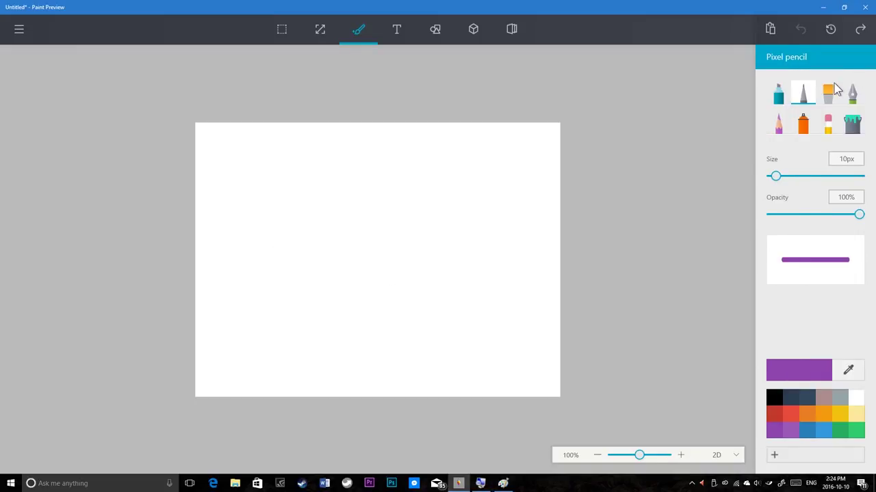
Back in Paint Preview, paint sweeping purple 50px Oil brush loops across the canvas.
left_click(827, 92)
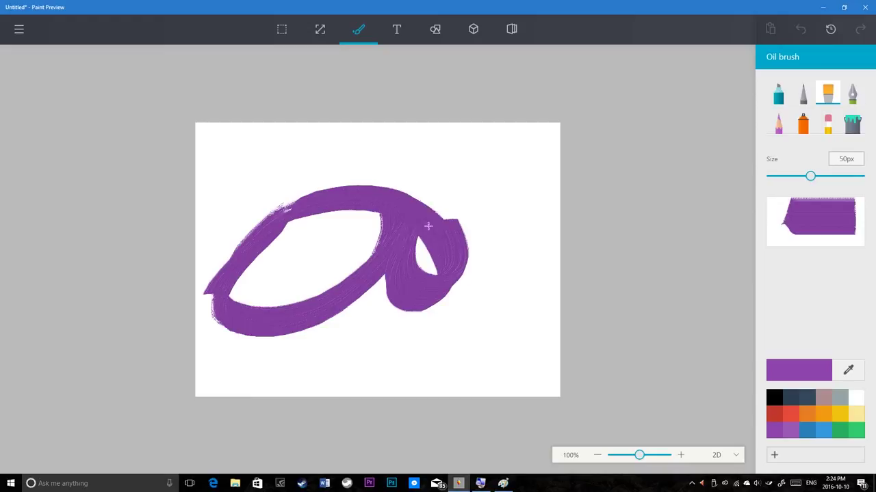
left_click_drag(428, 225, 395, 201)
key("ctrl+z")
mouse_move(483, 168)
left_mouse_down()
mouse_move(351, 292)
mouse_move(468, 292)
mouse_move(350, 241)
mouse_move(443, 208)
mouse_move(307, 246)
mouse_move(390, 228)
mouse_move(223, 224)
mouse_move(292, 152)
mouse_move(343, 139)
mouse_move(493, 158)
mouse_move(535, 216)
mouse_move(532, 272)
mouse_move(479, 332)
mouse_move(332, 361)
mouse_move(253, 357)
mouse_move(216, 335)
mouse_move(303, 306)
mouse_move(343, 281)
left_mouse_up()
Clear the purple oil-brush stroke, then test one brush style in classic Paint and undo the stroke.
key("ctrl+z")
key("alt+Tab")
left_click(243, 93)
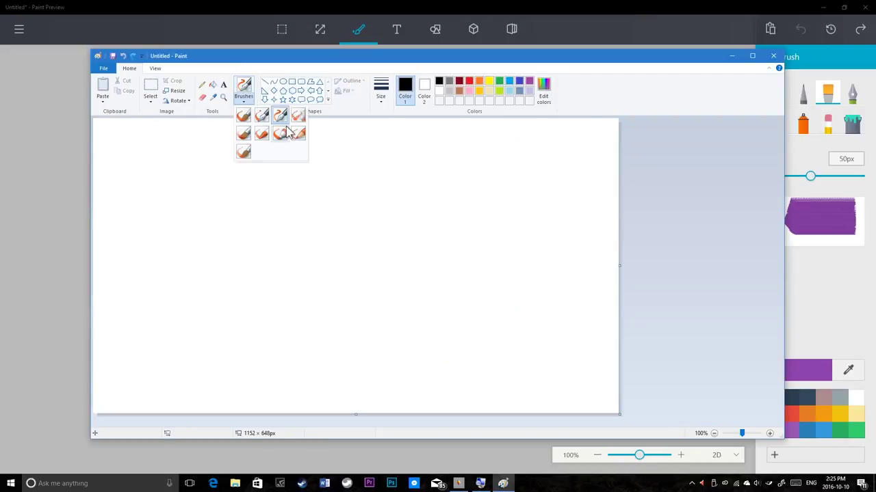
left_click(267, 116)
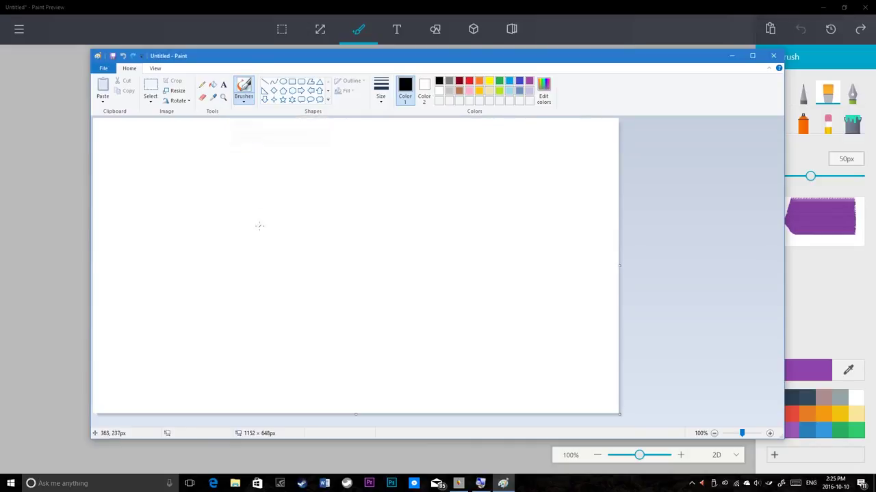
mouse_move(247, 218)
left_mouse_down()
mouse_move(398, 208)
mouse_move(373, 295)
mouse_move(299, 304)
mouse_move(310, 276)
mouse_move(390, 268)
mouse_move(451, 243)
mouse_move(579, 152)
mouse_move(504, 147)
mouse_move(464, 121)
mouse_move(405, 187)
mouse_move(372, 204)
mouse_move(387, 231)
mouse_move(256, 336)
mouse_move(364, 225)
mouse_move(450, 161)
mouse_move(235, 244)
left_mouse_up()
key("ctrl+z")
Test a second Paint brush style with an angled stroke, undo it, and select Paint Preview's Calligraphy pen.
left_click(244, 100)
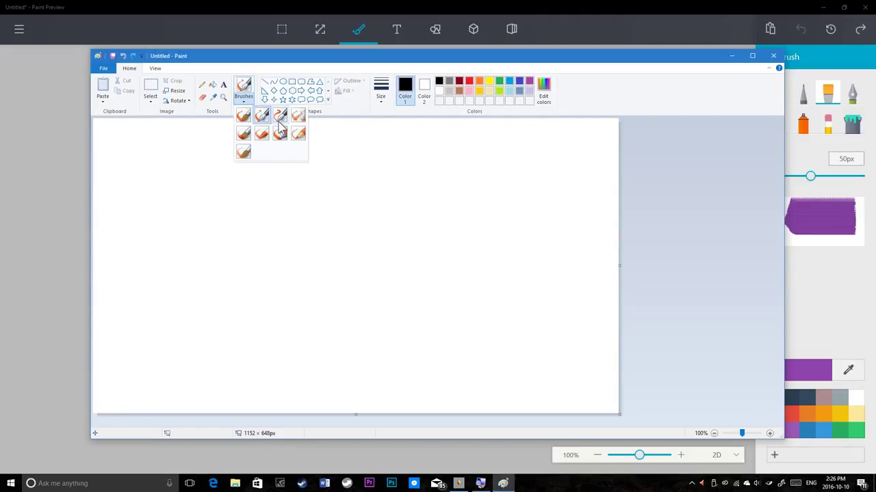
left_click(286, 120)
mouse_move(342, 299)
left_mouse_down()
mouse_move(480, 188)
mouse_move(356, 129)
left_mouse_up()
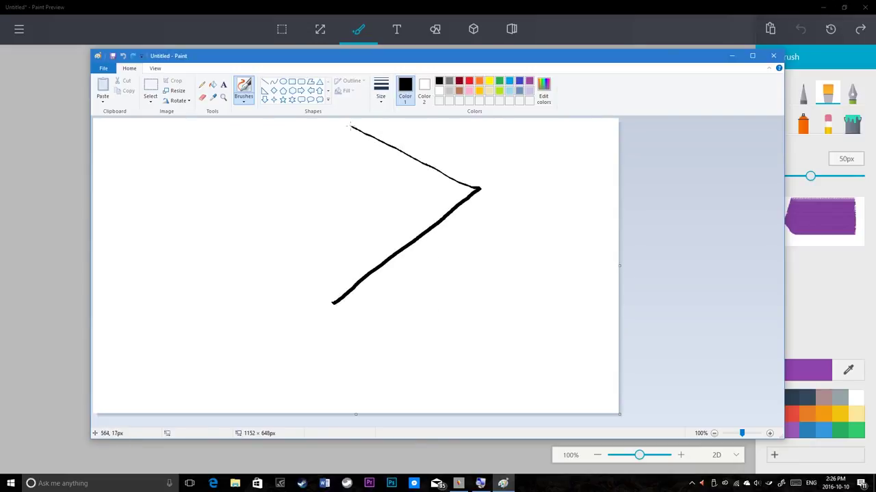
key("ctrl+z")
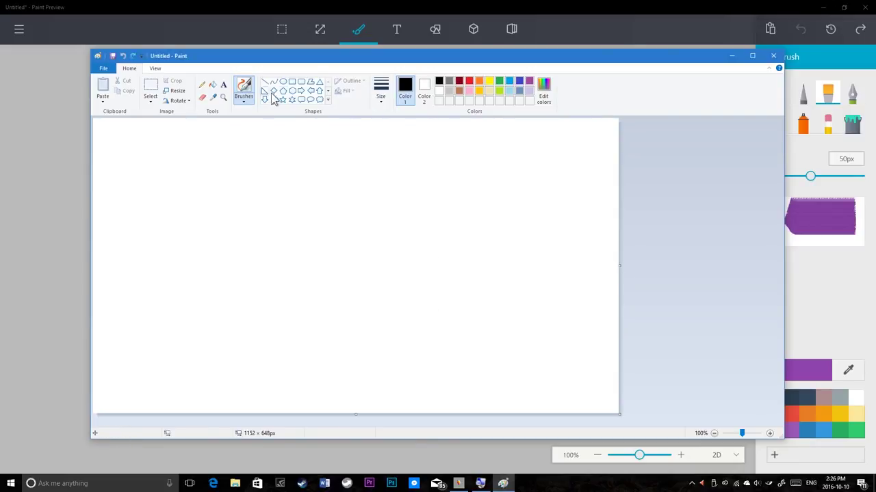
left_click(650, 7)
left_click(857, 93)
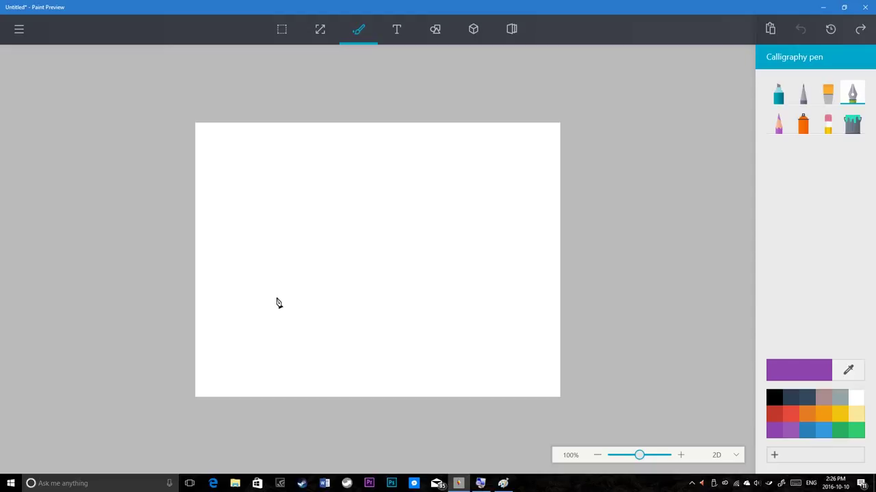
Try three purple calligraphy strokes, including cursive lettering, and undo each one.
mouse_move(274, 306)
left_mouse_down()
mouse_move(370, 251)
mouse_move(395, 268)
mouse_move(373, 301)
mouse_move(339, 239)
mouse_move(372, 194)
mouse_move(469, 219)
mouse_move(438, 248)
mouse_move(353, 204)
mouse_move(327, 167)
mouse_move(281, 182)
mouse_move(264, 229)
mouse_move(455, 181)
mouse_move(358, 202)
mouse_move(293, 153)
mouse_move(258, 180)
mouse_move(271, 233)
mouse_move(510, 294)
mouse_move(448, 284)
mouse_move(541, 230)
mouse_move(549, 189)
mouse_move(531, 191)
mouse_move(528, 240)
mouse_move(486, 152)
mouse_move(438, 182)
mouse_move(331, 220)
mouse_move(227, 303)
mouse_move(296, 321)
mouse_move(397, 326)
mouse_move(331, 389)
mouse_move(277, 362)
mouse_move(471, 360)
mouse_move(526, 330)
mouse_move(435, 342)
mouse_move(490, 331)
mouse_move(439, 319)
left_mouse_up()
key("ctrl+z")
mouse_move(234, 261)
left_mouse_down()
mouse_move(323, 192)
mouse_move(259, 284)
mouse_move(376, 260)
mouse_move(301, 258)
mouse_move(346, 249)
mouse_move(349, 236)
mouse_move(462, 257)
mouse_move(451, 239)
mouse_move(458, 268)
mouse_move(404, 286)
mouse_move(521, 244)
mouse_move(455, 287)
left_mouse_up()
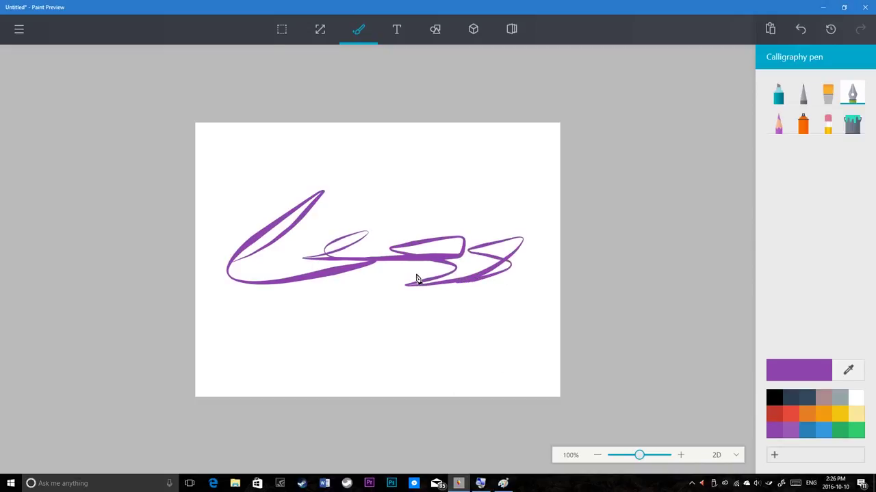
key("ctrl+z")
mouse_move(243, 274)
left_mouse_down()
mouse_move(347, 160)
mouse_move(286, 283)
mouse_move(368, 187)
mouse_move(378, 188)
mouse_move(368, 274)
mouse_move(362, 256)
mouse_move(391, 255)
mouse_move(398, 235)
mouse_move(400, 280)
mouse_move(461, 276)
mouse_move(414, 249)
mouse_move(469, 247)
mouse_move(432, 284)
mouse_move(356, 327)
mouse_move(514, 269)
left_mouse_up()
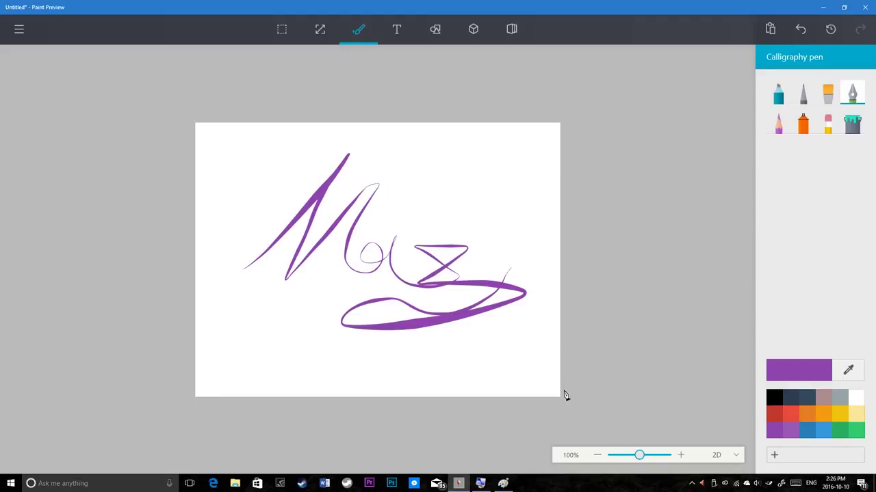
key("ctrl+z")
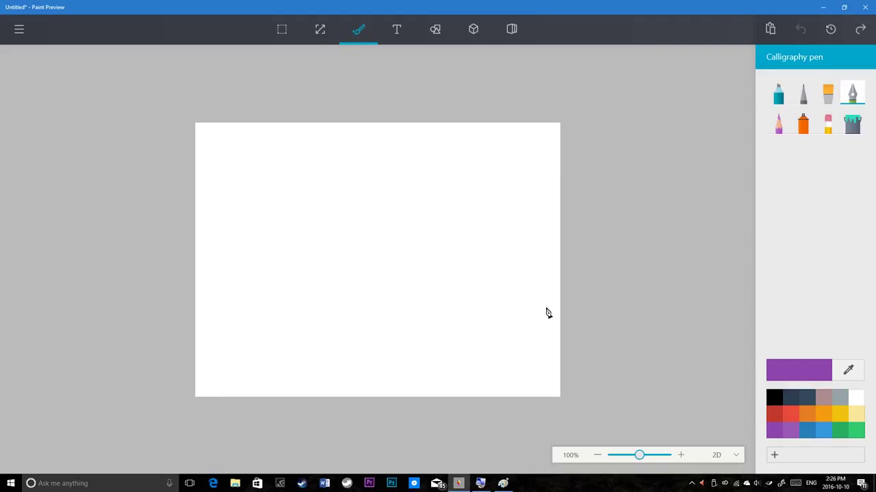
Switch to the Graphite pencil, widen it to 27px, and test looping purple strokes.
left_click(777, 126)
mouse_move(381, 240)
left_mouse_down()
mouse_move(459, 225)
mouse_move(365, 298)
mouse_move(368, 220)
mouse_move(406, 232)
left_mouse_up()
key("ctrl+z")
left_click_drag(776, 181, 791, 191)
mouse_move(481, 216)
left_mouse_down()
mouse_move(535, 238)
mouse_move(367, 242)
mouse_move(438, 201)
mouse_move(373, 181)
mouse_move(293, 235)
mouse_move(245, 286)
mouse_move(583, 270)
mouse_move(451, 293)
mouse_move(327, 299)
mouse_move(502, 225)
mouse_move(516, 179)
mouse_move(453, 181)
left_mouse_up()
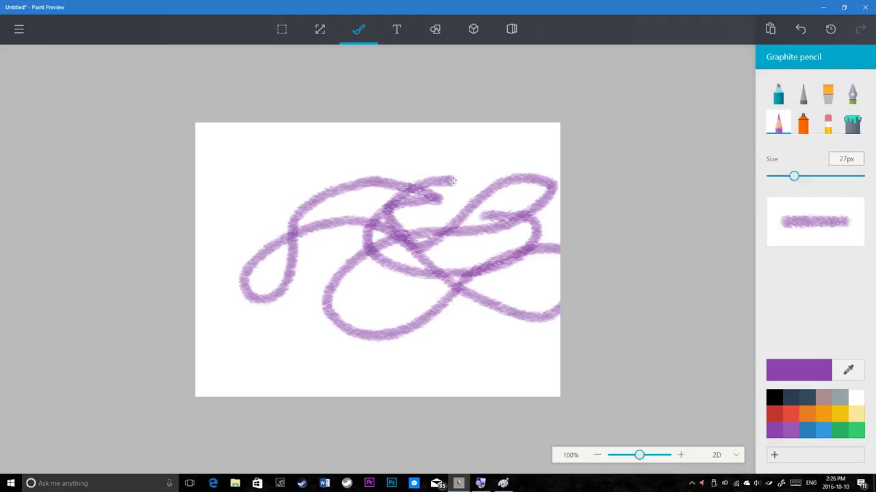
key("ctrl+z")
key("alt+Tab")
Test a thick brush with a hooked stroke and a thin brush with a looping ellipse, undoing both.
left_click(252, 100)
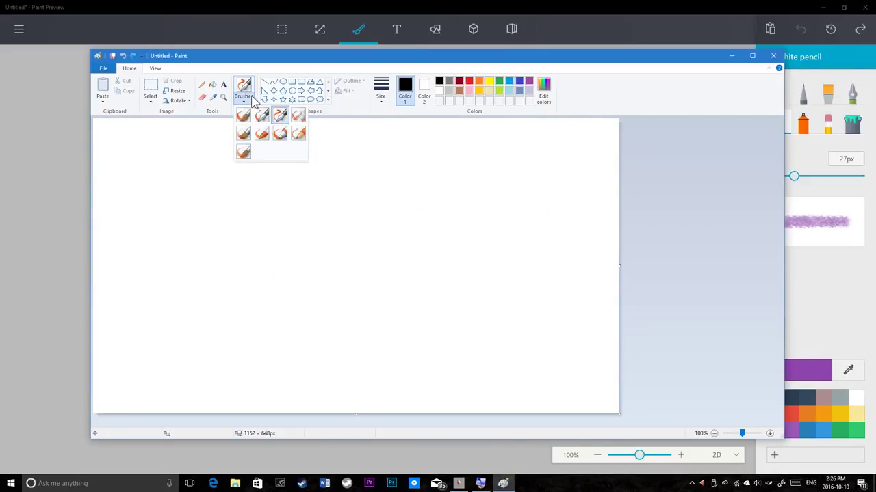
left_click(280, 133)
mouse_move(267, 178)
left_mouse_down()
mouse_move(345, 225)
mouse_move(272, 201)
left_mouse_up()
key("ctrl+z")
left_click(245, 100)
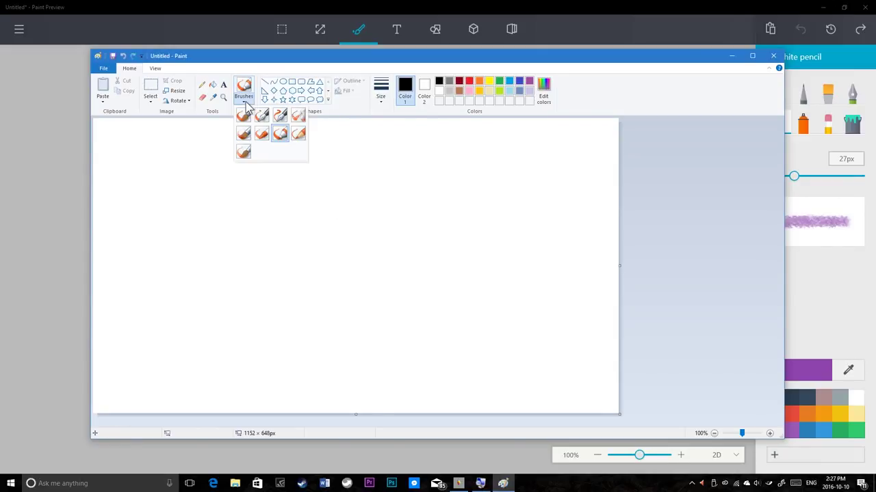
left_click(303, 133)
left_click_drag(296, 185, 426, 207)
mouse_move(462, 208)
left_mouse_down()
mouse_move(365, 168)
mouse_move(348, 183)
mouse_move(405, 161)
left_mouse_up()
key("ctrl+z")
left_click(244, 99)
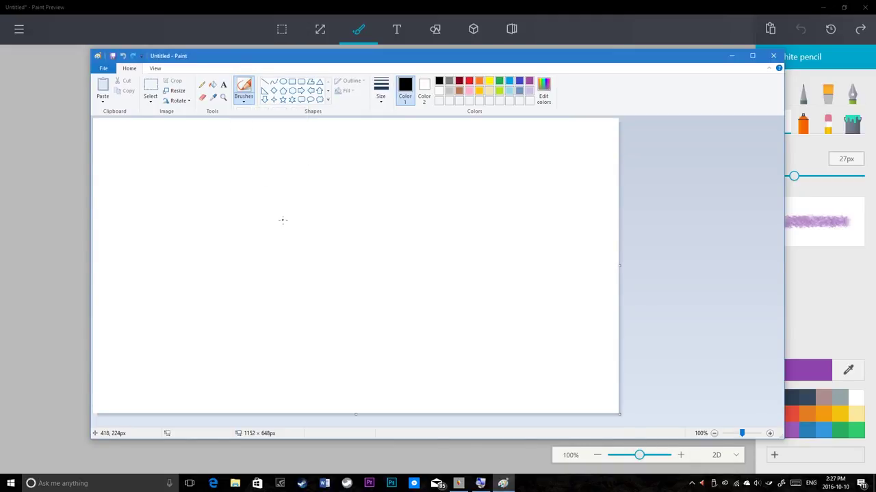
key("alt+Tab")
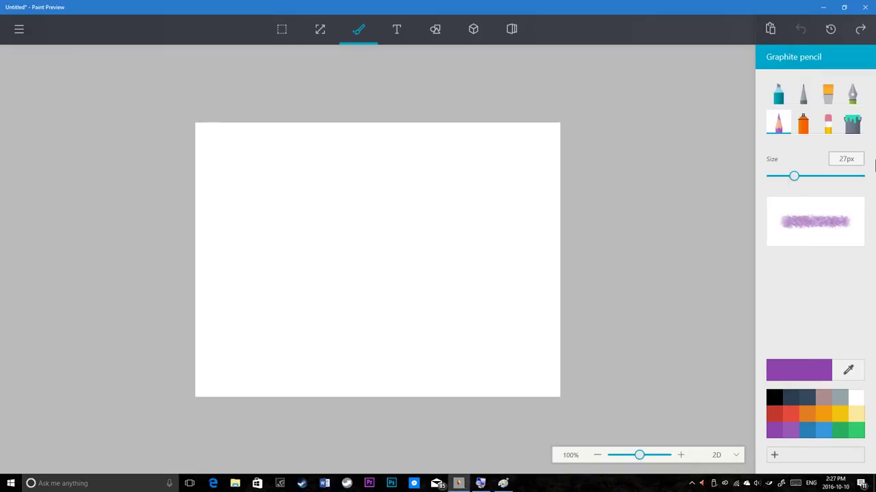
Select the Spray can and test purple spray strokes while lowering the opacity, undoing them.
left_click(807, 122)
mouse_move(384, 194)
left_mouse_down()
mouse_move(290, 235)
mouse_move(282, 266)
mouse_move(441, 311)
mouse_move(517, 259)
mouse_move(515, 209)
mouse_move(502, 197)
mouse_move(402, 247)
mouse_move(488, 196)
mouse_move(512, 199)
mouse_move(377, 242)
mouse_move(387, 328)
mouse_move(342, 313)
left_mouse_up()
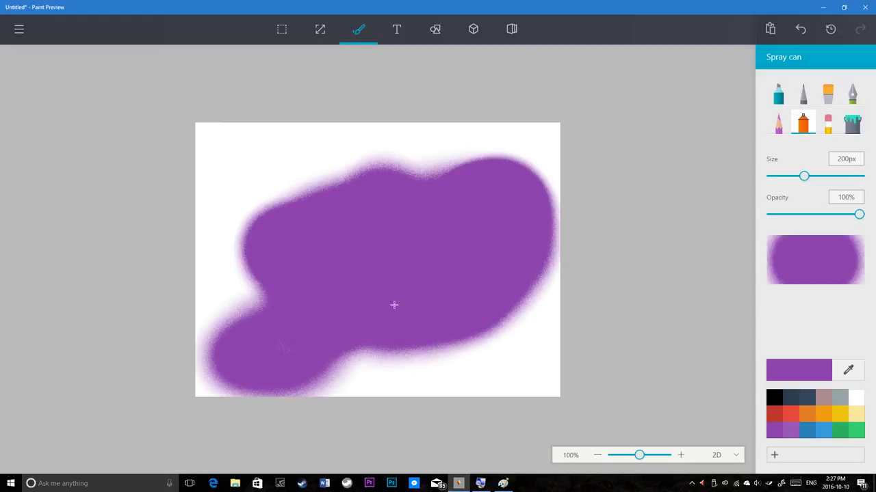
key("ctrl+z")
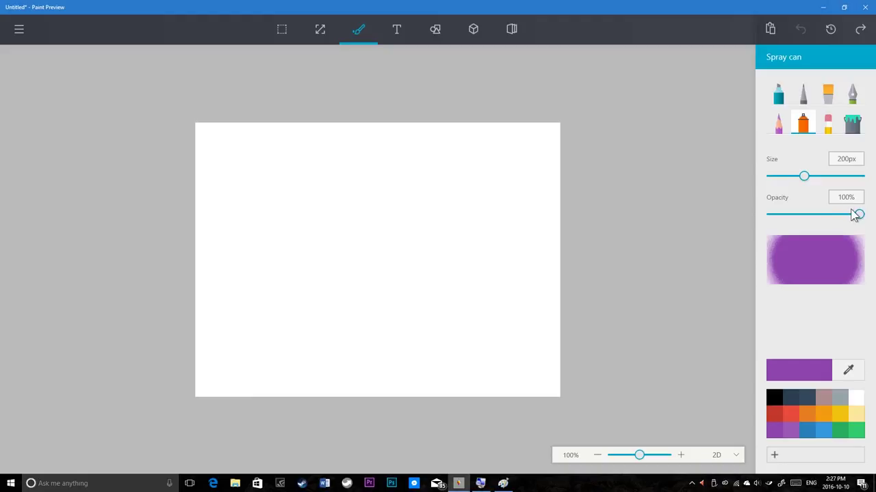
mouse_move(859, 215)
left_mouse_down()
mouse_move(780, 230)
mouse_move(792, 229)
left_mouse_up()
mouse_move(410, 254)
left_mouse_down()
mouse_move(346, 313)
mouse_move(465, 266)
mouse_move(498, 206)
mouse_move(315, 247)
mouse_move(279, 311)
mouse_move(443, 219)
mouse_move(424, 187)
mouse_move(295, 267)
mouse_move(383, 330)
mouse_move(462, 217)
mouse_move(348, 178)
mouse_move(283, 283)
mouse_move(363, 307)
mouse_move(306, 189)
mouse_move(270, 147)
mouse_move(373, 325)
mouse_move(531, 201)
mouse_move(428, 240)
mouse_move(270, 347)
mouse_move(357, 275)
mouse_move(363, 254)
left_mouse_up()
key("ctrl+z")
Restore the spray opacity, shrink the Spray can to 25px, and test then undo a scribble.
left_click_drag(789, 214, 874, 216)
left_click_drag(812, 179, 772, 177)
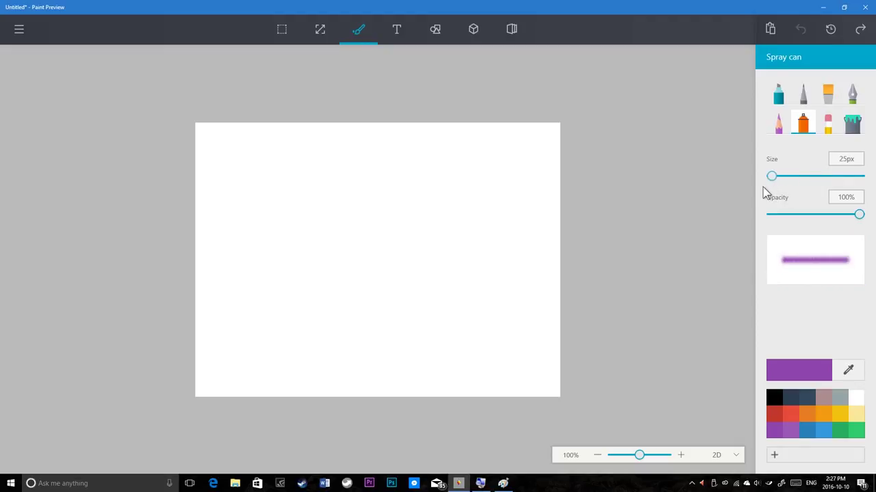
mouse_move(339, 269)
left_mouse_down()
mouse_move(503, 320)
mouse_move(362, 242)
mouse_move(500, 178)
mouse_move(395, 179)
mouse_move(317, 197)
mouse_move(378, 242)
mouse_move(284, 284)
mouse_move(312, 262)
mouse_move(482, 254)
mouse_move(455, 269)
left_mouse_up()
key("ctrl+z")
key("alt+Tab")
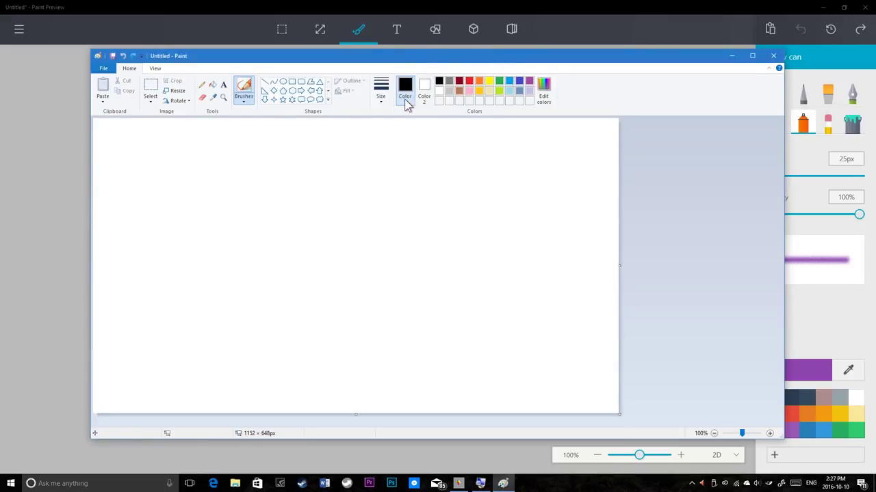
In classic Paint, test the airbrush at the thickest size with dotted sprays, undoing them.
left_click(244, 99)
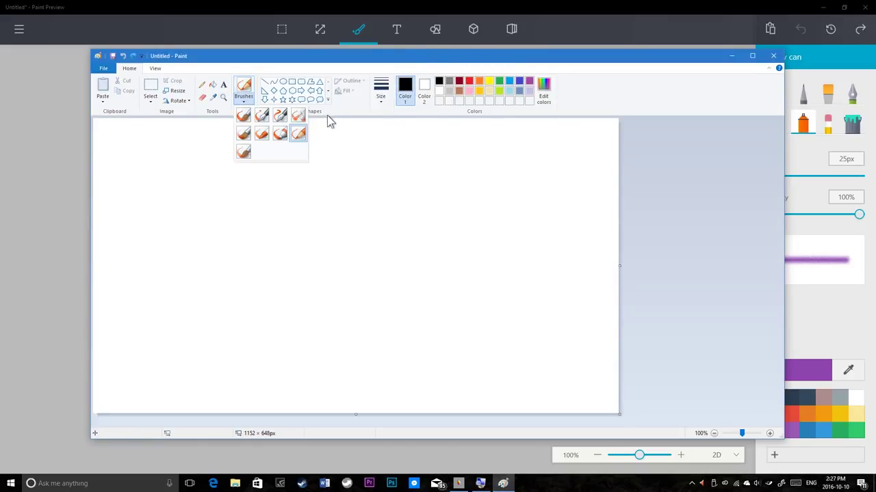
left_click(299, 120)
mouse_move(271, 152)
left_mouse_down()
mouse_move(352, 248)
mouse_move(420, 259)
mouse_move(393, 204)
mouse_move(339, 237)
mouse_move(482, 233)
mouse_move(439, 164)
mouse_move(175, 181)
mouse_move(240, 184)
mouse_move(209, 247)
mouse_move(169, 279)
mouse_move(378, 271)
mouse_move(378, 194)
mouse_move(152, 238)
mouse_move(156, 311)
mouse_move(400, 280)
mouse_move(403, 203)
mouse_move(189, 193)
mouse_move(223, 174)
left_mouse_up()
key("ctrl+z")
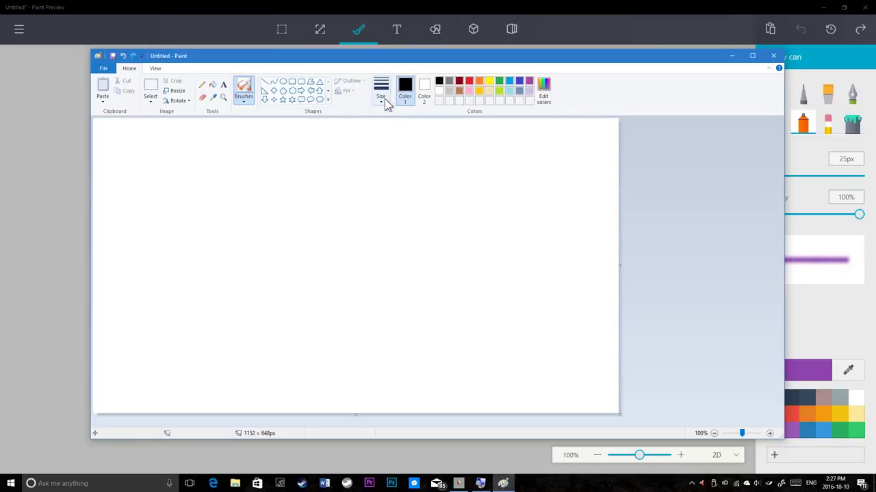
left_click(384, 98)
left_click(387, 170)
mouse_move(323, 199)
left_mouse_down()
mouse_move(436, 240)
mouse_move(425, 171)
mouse_move(214, 162)
mouse_move(171, 249)
mouse_move(416, 229)
mouse_move(461, 198)
mouse_move(243, 226)
mouse_move(292, 243)
mouse_move(226, 202)
mouse_move(273, 208)
mouse_move(299, 180)
mouse_move(271, 196)
left_mouse_up()
scroll(271, 196, "up", 3)
scroll(271, 196, "down", 3)
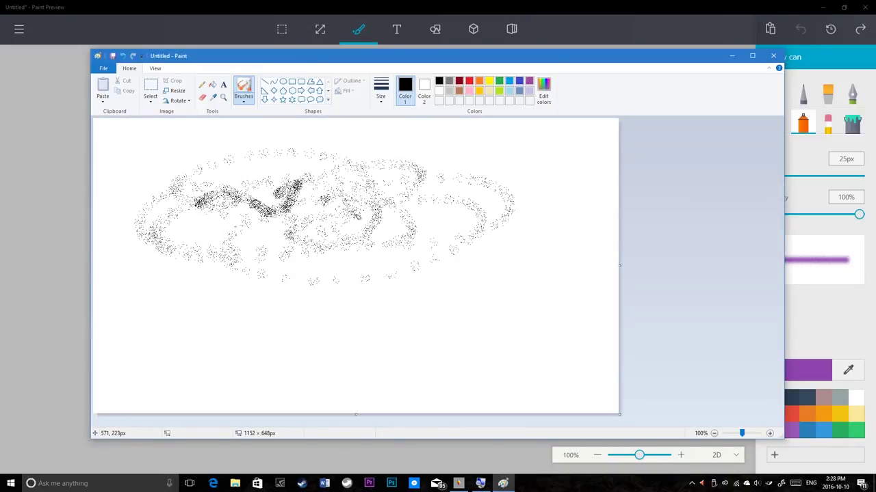
key("ctrl+z")
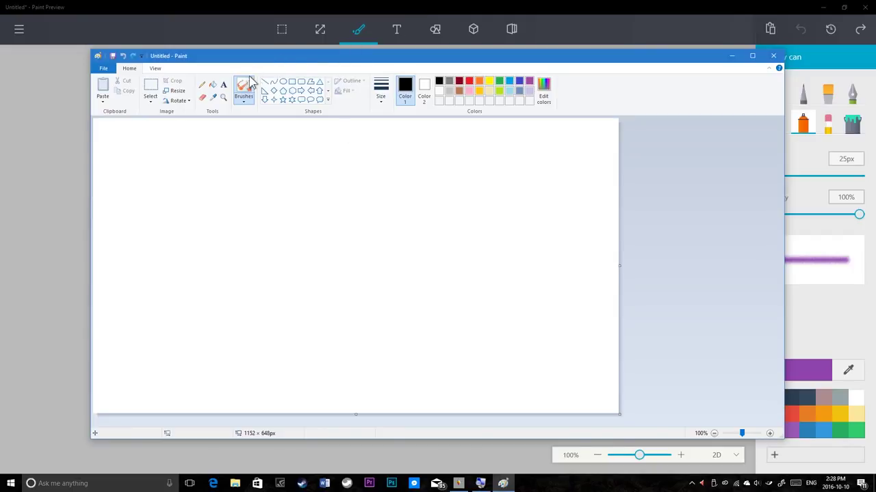
Reset Paint's brush to the first style and bring Paint Preview back, maximised to fill the screen.
left_click(250, 100)
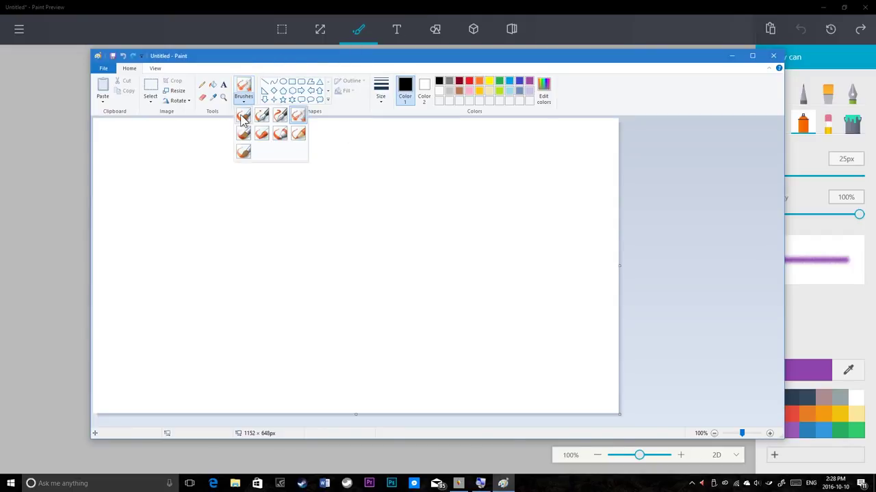
left_click(241, 120)
left_click(247, 97)
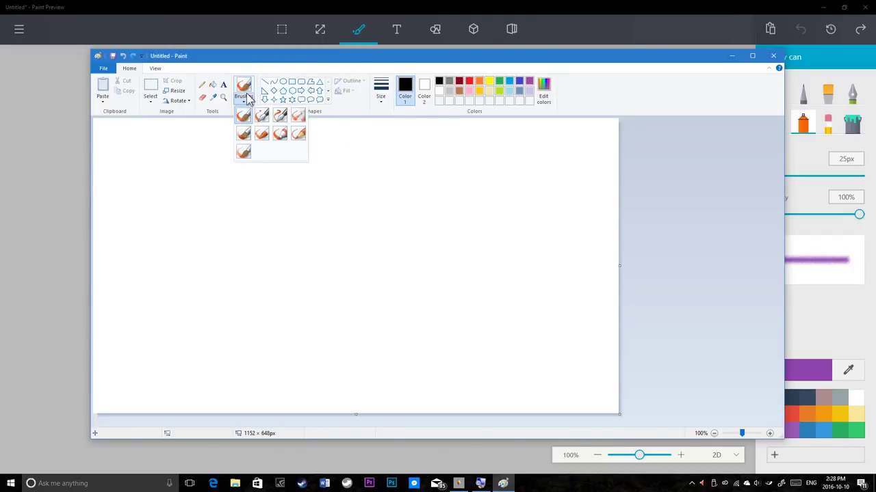
double_click(363, 4)
left_click_drag(550, 34, 416, 0)
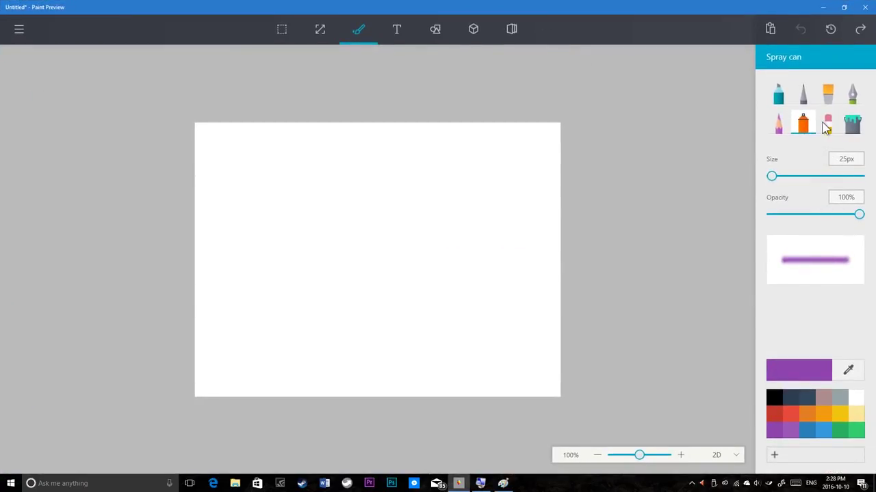
Scribble purple marker loops, then erase them with the eraser shrunk to about 36px.
left_click(827, 126)
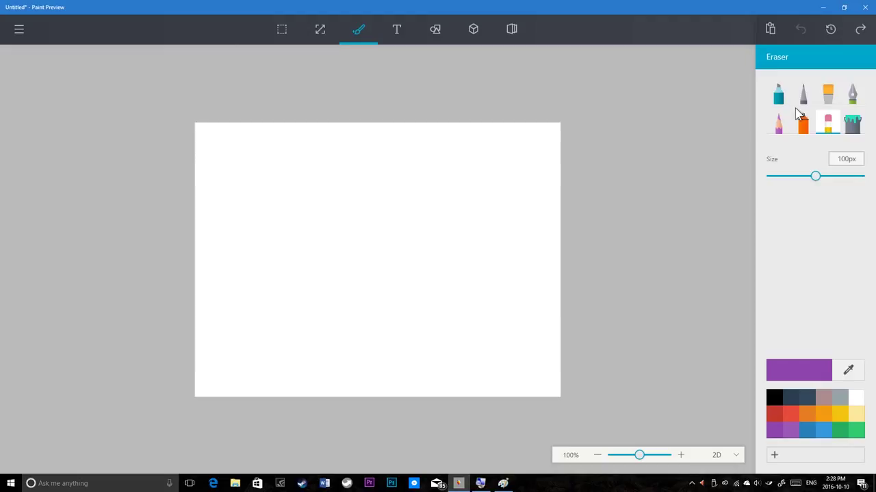
left_click(781, 104)
mouse_move(423, 209)
left_mouse_down()
mouse_move(444, 199)
mouse_move(430, 223)
mouse_move(286, 281)
mouse_move(479, 222)
left_mouse_up()
left_click(828, 123)
mouse_move(373, 222)
left_mouse_down()
mouse_move(328, 262)
mouse_move(465, 225)
mouse_move(472, 188)
left_mouse_up()
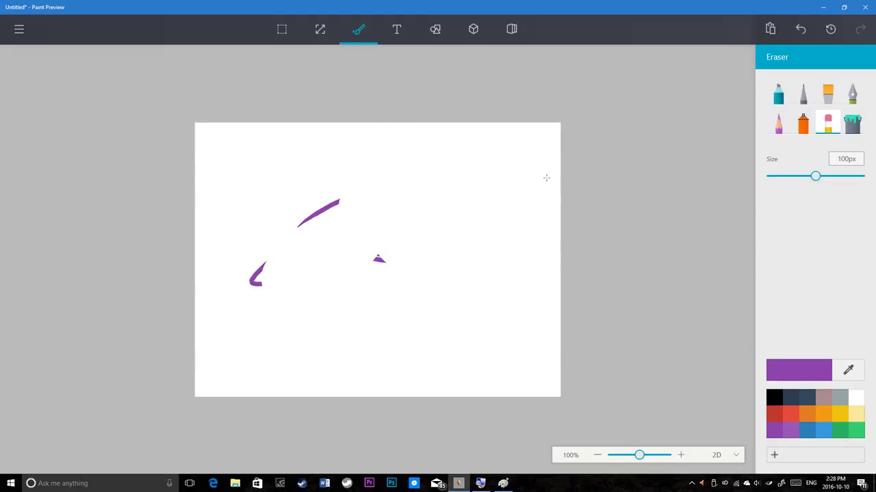
left_click_drag(814, 176, 788, 182)
mouse_move(262, 283)
left_mouse_down()
mouse_move(235, 303)
mouse_move(329, 201)
left_mouse_up()
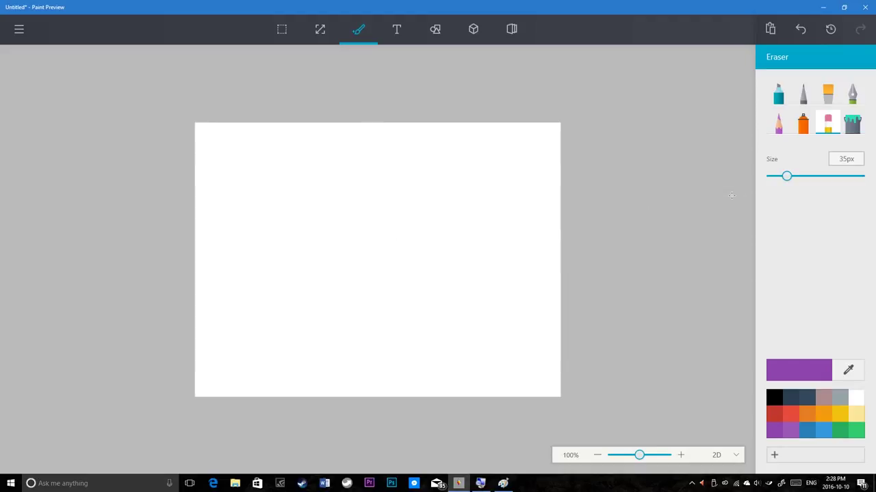
Fill the whole white canvas with purple using the Fill bucket.
left_click(852, 123)
left_click(454, 219)
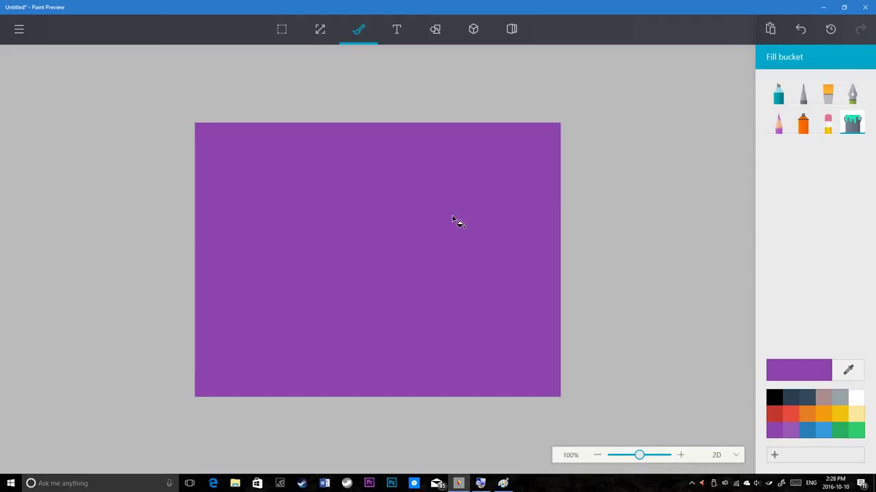
key("alt+Tab")
Fill classic Paint's canvas with green, undoing and redoing the fill.
left_click(213, 84)
left_click(278, 180)
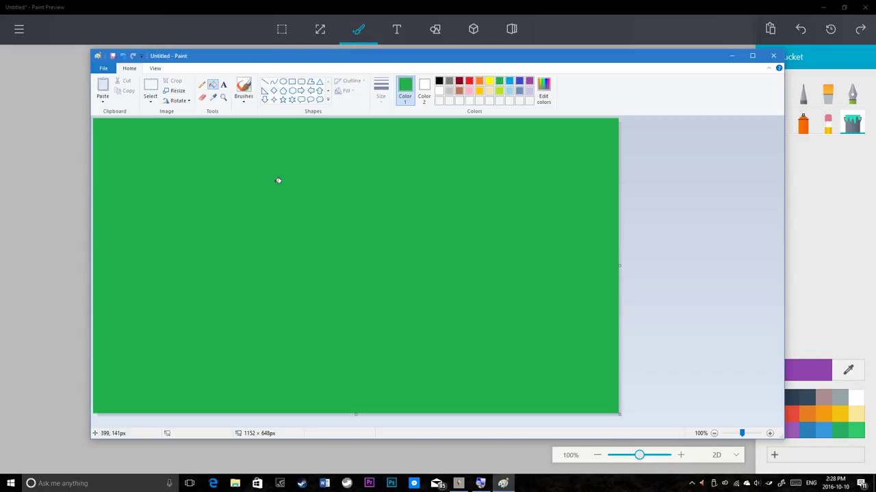
key("ctrl+z")
key("ctrl+y")
Sample the canvas green into Color 1 with the Color picker, then minimise Paint.
left_click(213, 97)
left_click(286, 186)
left_click(213, 96)
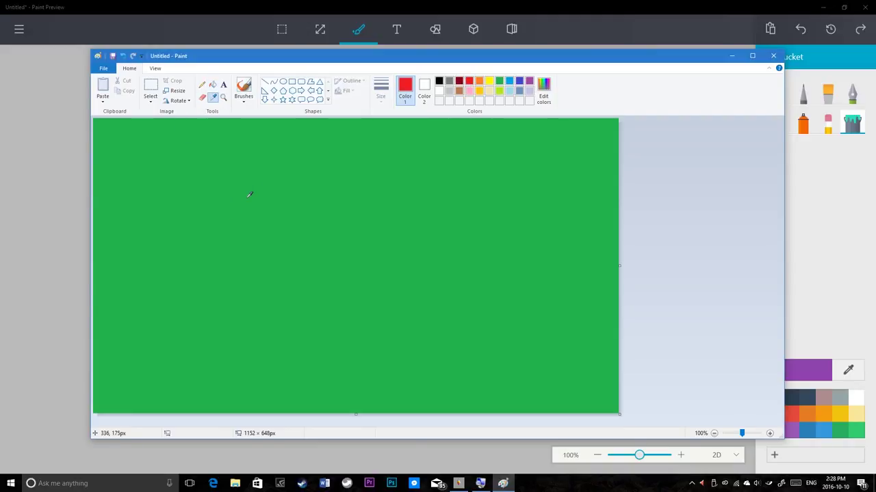
left_click(250, 195)
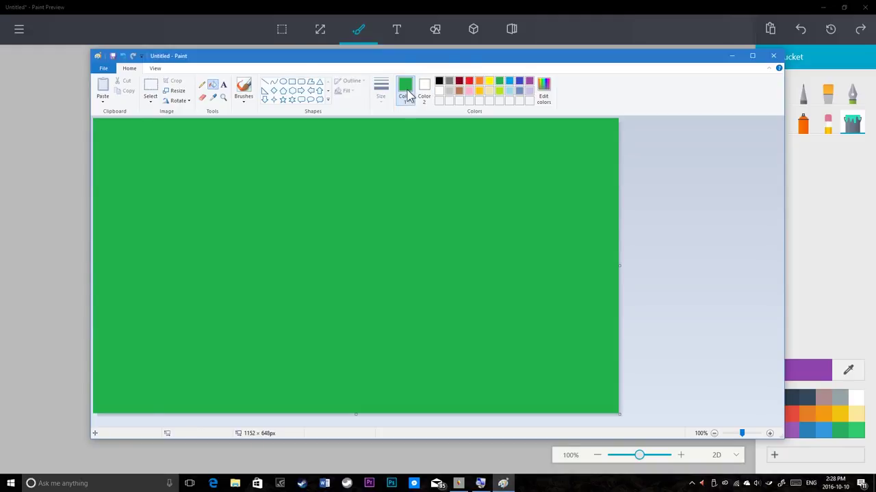
left_click(730, 58)
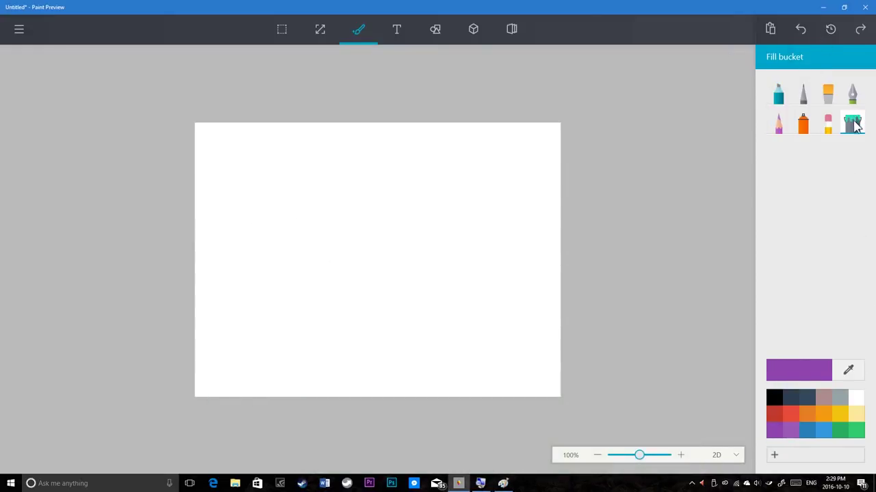
Fill the canvas purple, try a red fill and undo it, leaving red selected.
left_click(480, 227)
left_click(792, 412)
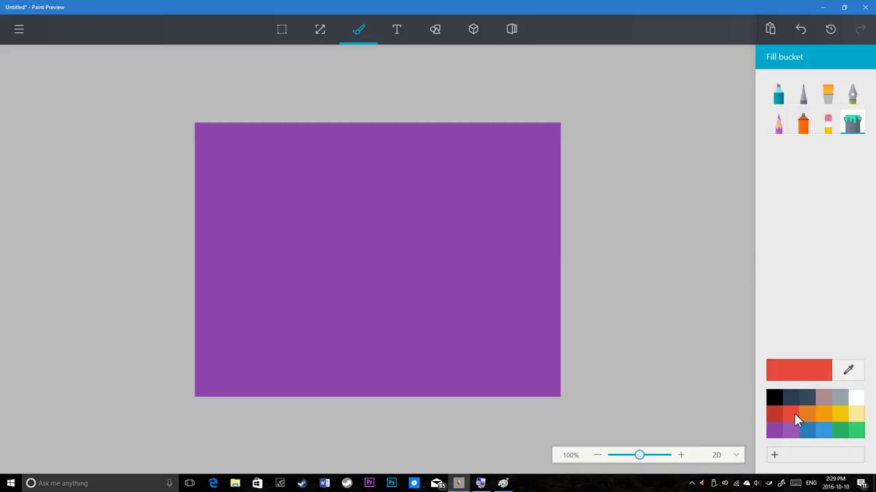
left_click(399, 222)
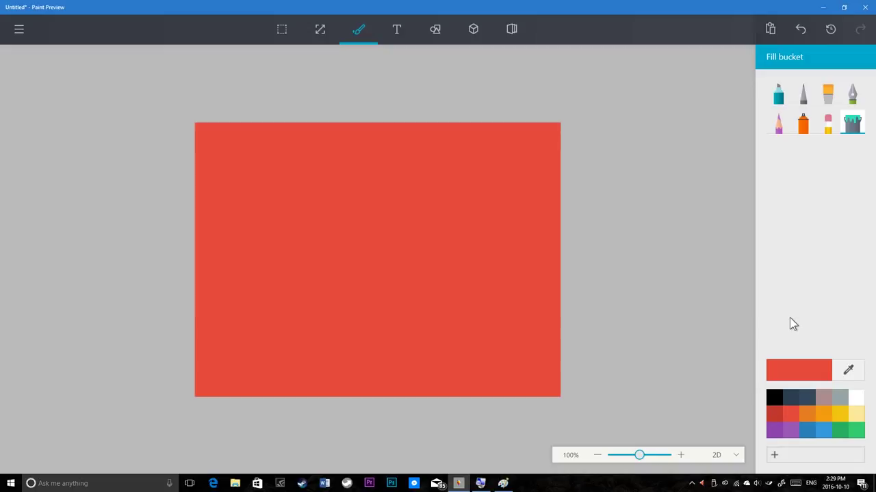
key("ctrl+z")
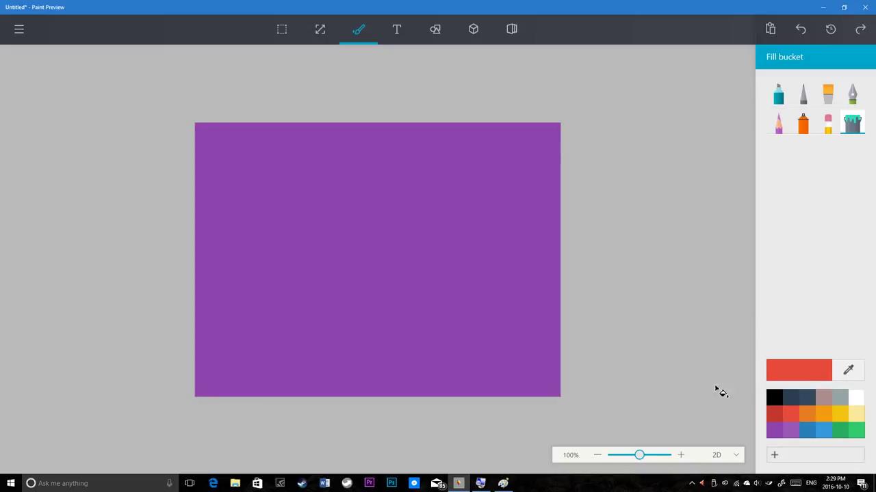
key("alt+Tab")
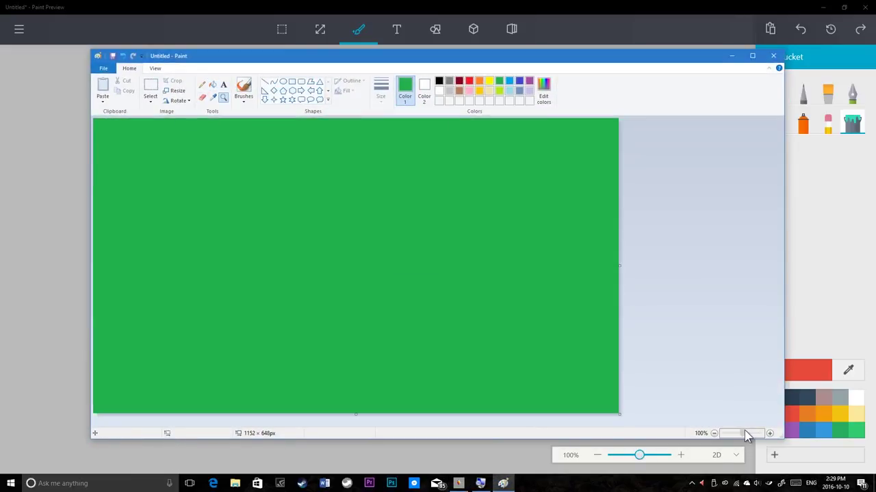
Zoom Paint Preview's purple canvas in and out with the zoom slider and mouse wheel.
left_click(827, 315)
mouse_move(639, 455)
left_mouse_down()
mouse_move(654, 455)
mouse_move(641, 458)
left_mouse_up()
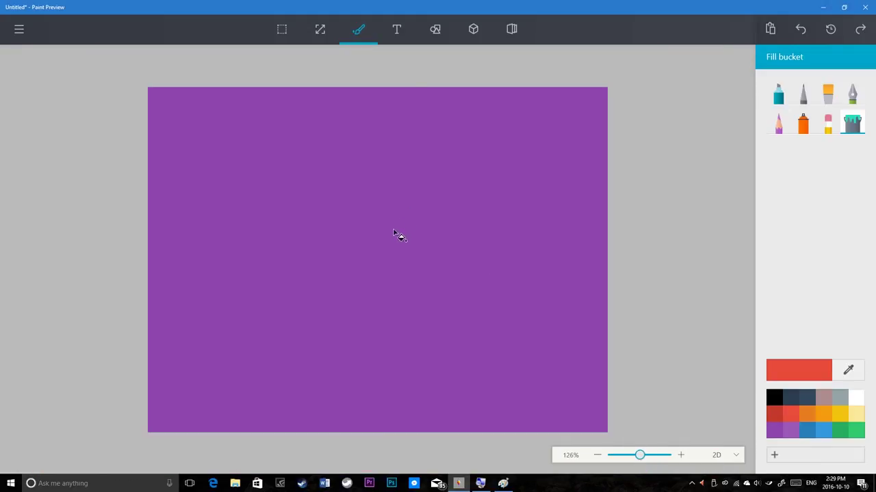
scroll(354, 269, "up", 3)
scroll(353, 269, "down", 3)
scroll(194, 78, "up", 2)
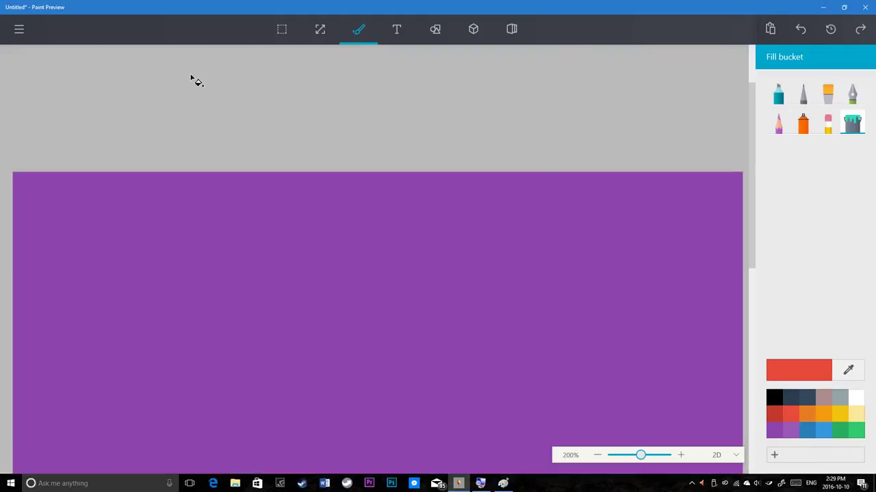
scroll(195, 130, "down", 2)
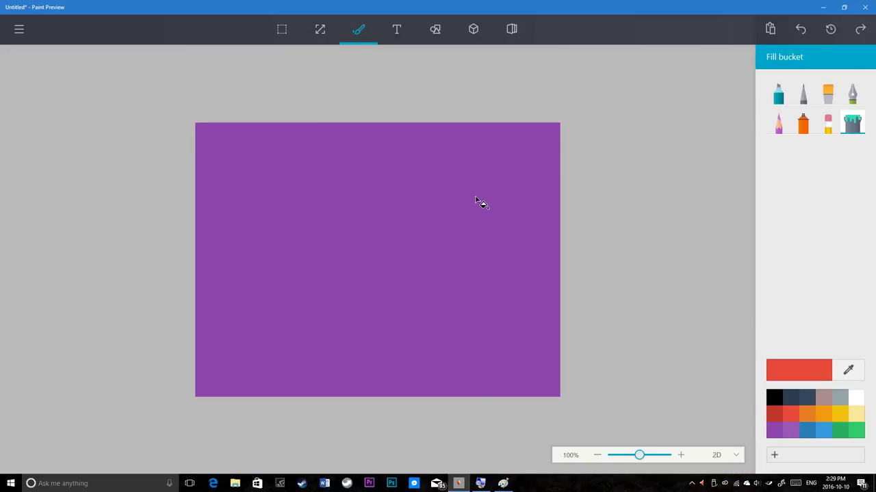
scroll(479, 202, "up", 2)
scroll(478, 203, "down", 2)
scroll(201, 318, "up", 2)
scroll(201, 319, "down", 2)
Zoom classic Paint's canvas between 50%, 100% and 200%, then bring Paint Preview back.
key("alt+Tab")
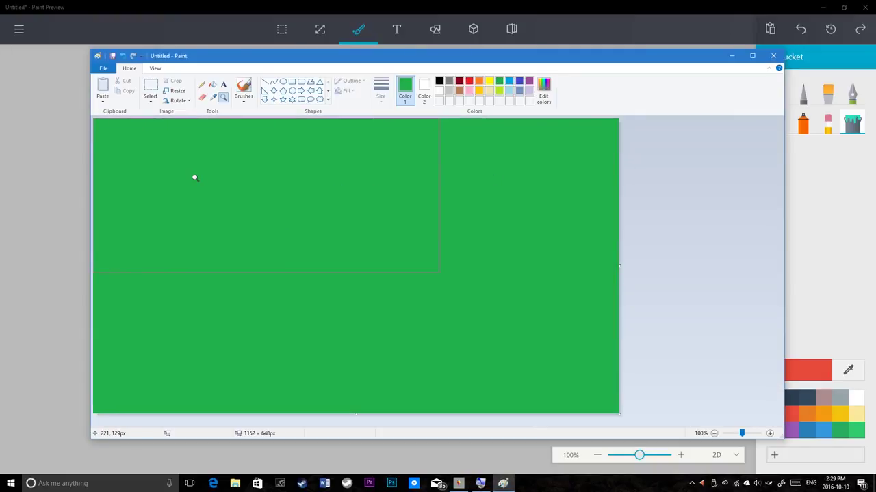
scroll(660, 327, "up", 2)
scroll(659, 326, "down", 2)
scroll(659, 332, "up", 1)
scroll(659, 332, "down", 2)
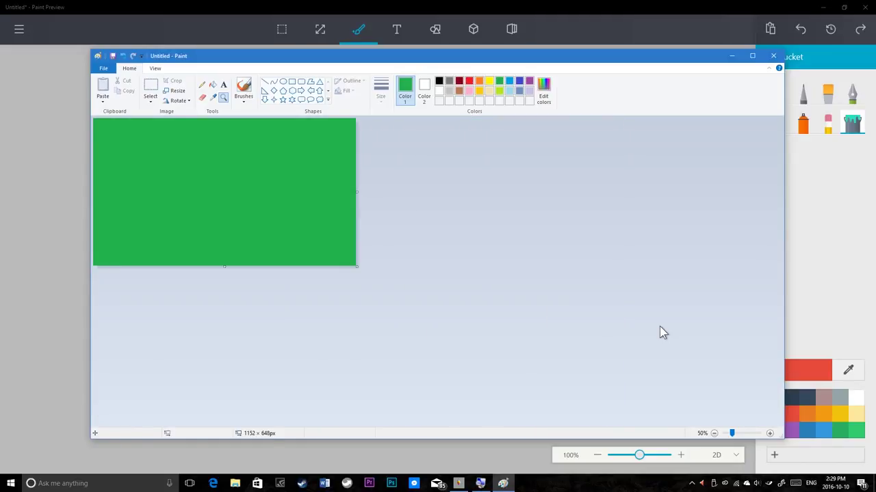
scroll(661, 332, "up", 1)
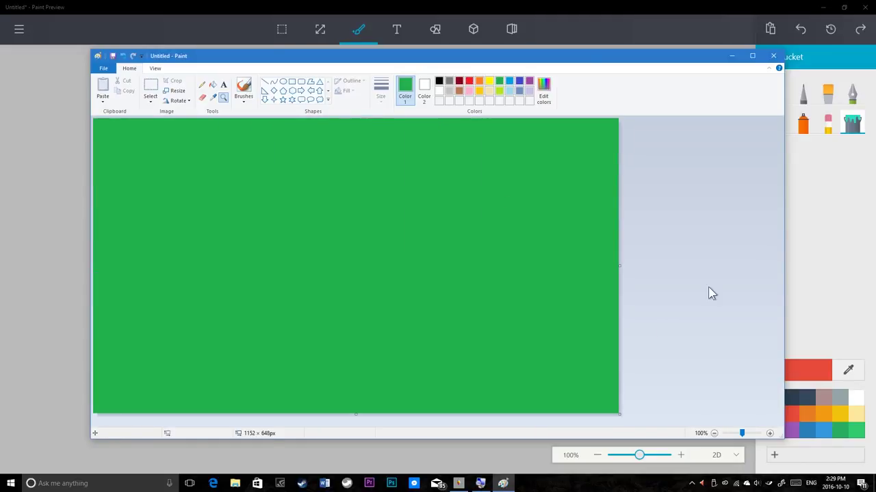
scroll(695, 316, "up", 1)
scroll(695, 313, "down", 1)
left_click(605, 347)
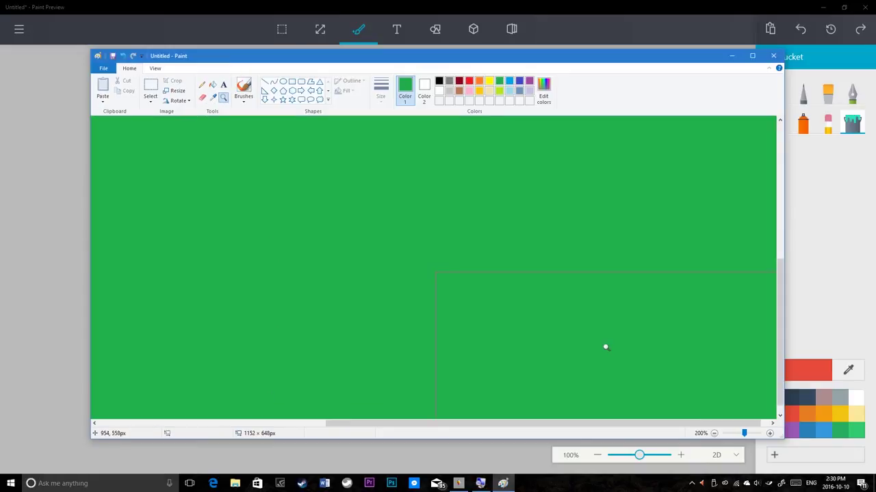
right_click(605, 344)
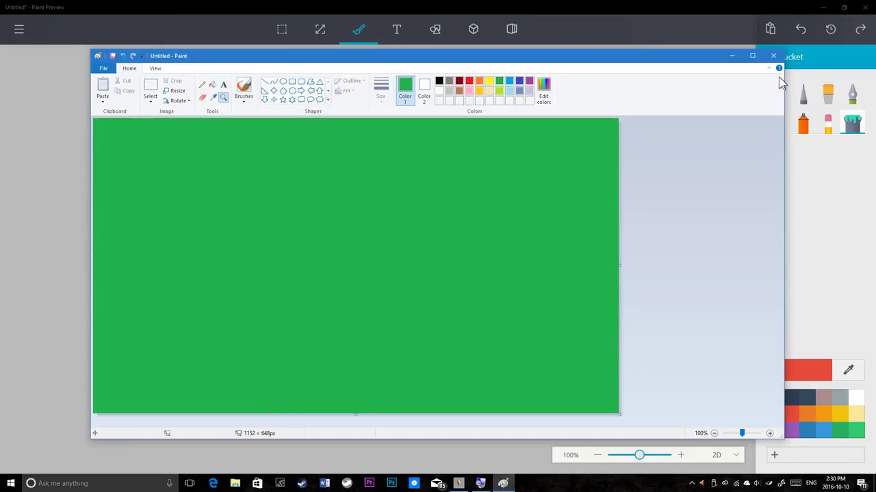
right_click(577, 130)
left_click(275, 248)
left_click(790, 75)
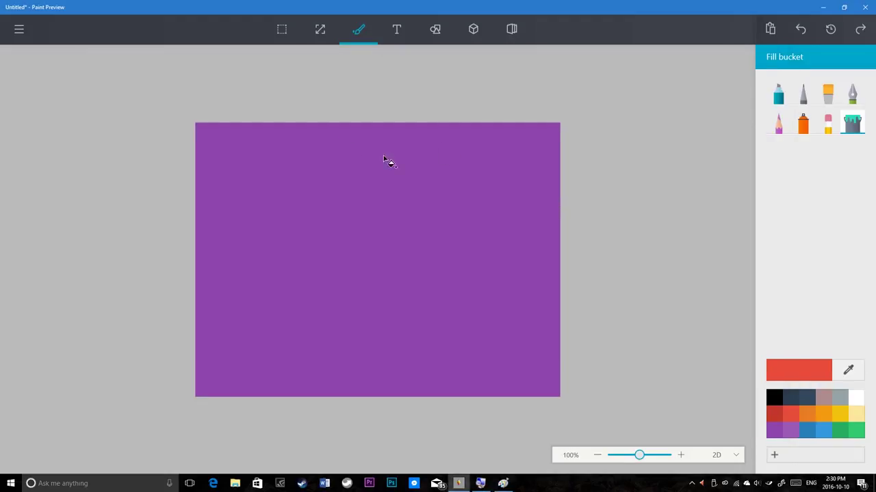
Delete the purple fill with Ctrl+A and Delete, leaving a blank white canvas with Art tools showing.
key("ctrl+a")
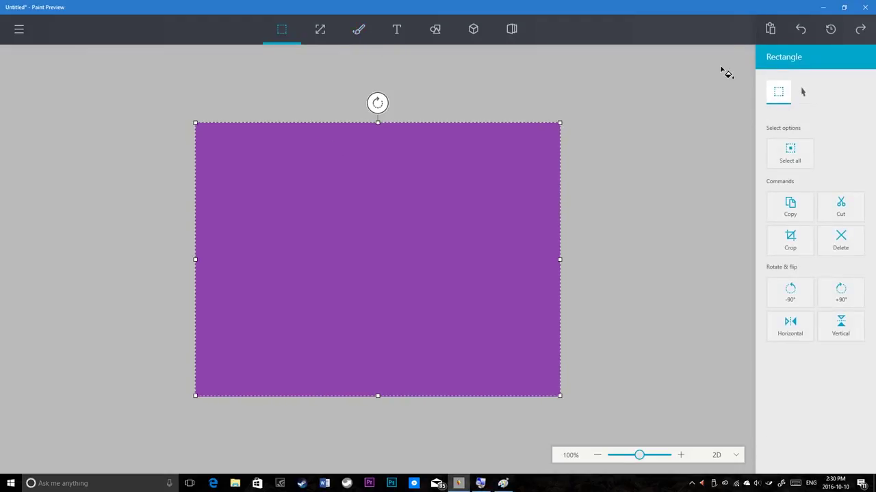
key("Delete")
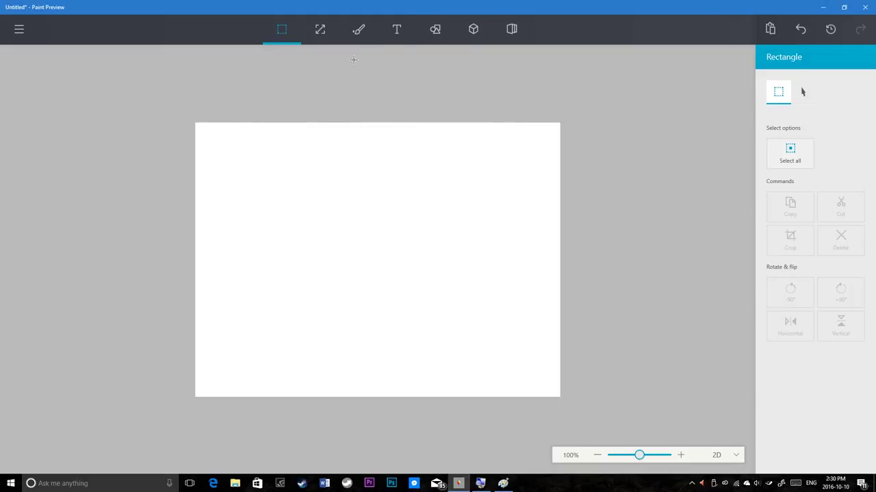
left_click(359, 29)
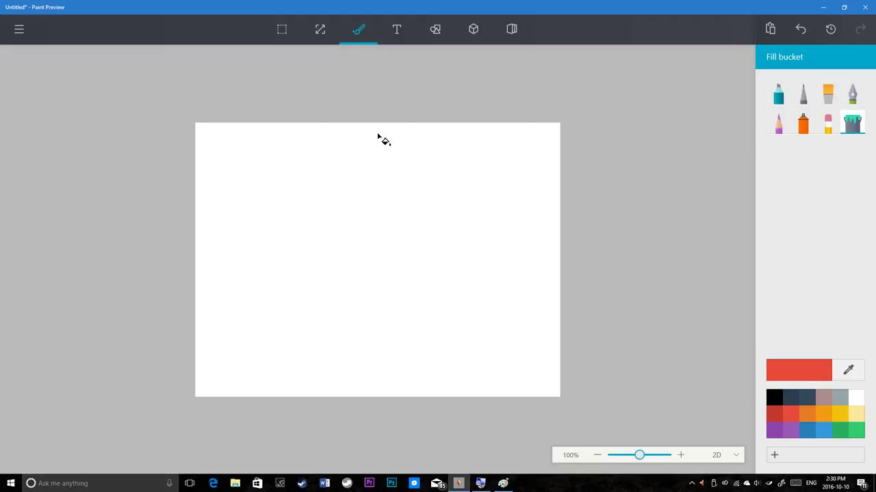
key("alt+Tab")
left_click(202, 84)
In Paint, draw a green pencil line across the canvas, then undo it.
left_click_drag(212, 206, 522, 203)
mouse_move(461, 230)
left_mouse_down()
mouse_move(265, 217)
mouse_move(130, 220)
left_mouse_up()
left_click_drag(494, 220, 562, 219)
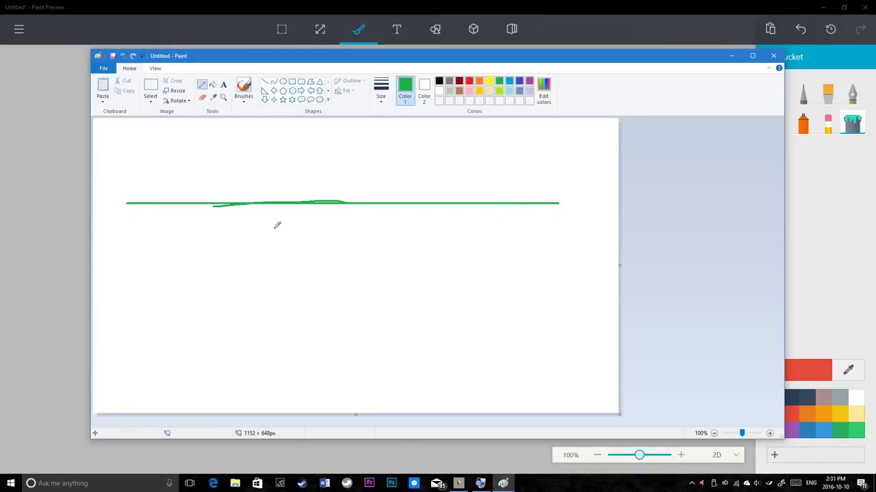
left_click_drag(457, 236, 672, 227)
key("ctrl+z")
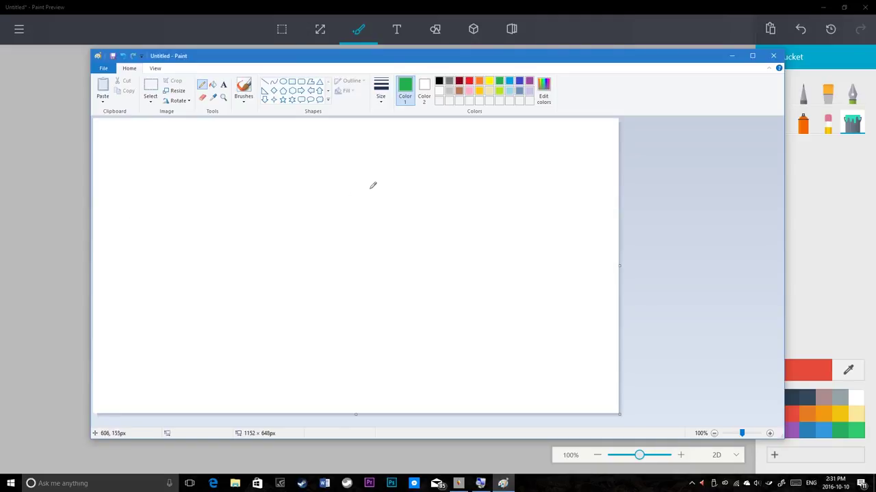
Test vertical, looping, diagonal and freehand green strokes, undoing each until the canvas is blank.
left_click_drag(333, 192, 332, 281)
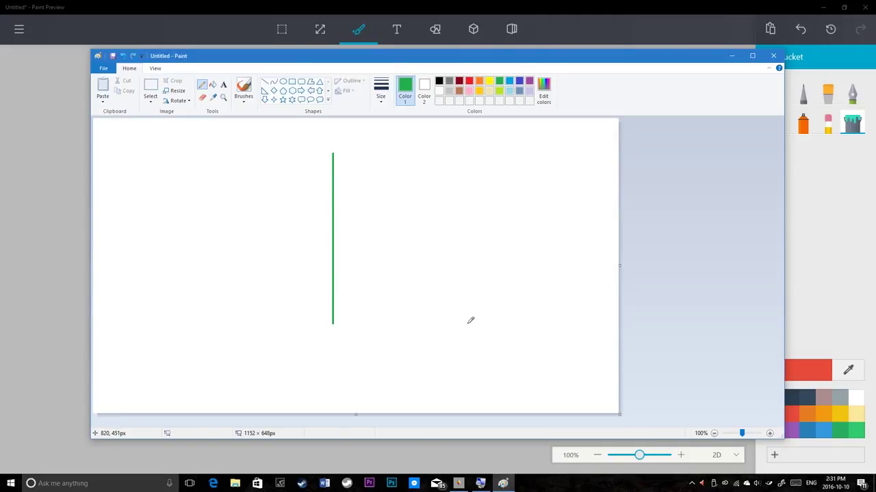
key("ctrl+z")
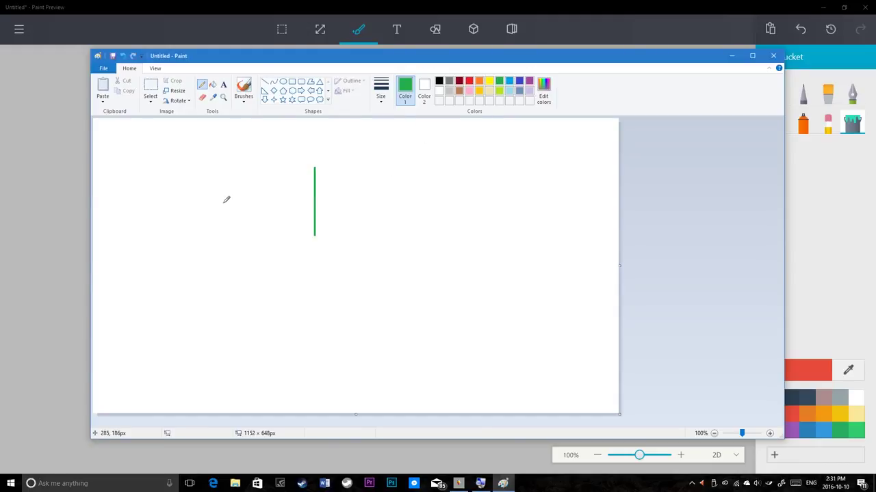
key("ctrl+z")
mouse_move(203, 184)
left_mouse_down()
mouse_move(276, 167)
mouse_move(205, 235)
mouse_move(487, 231)
left_mouse_up()
key("ctrl+z")
left_click_drag(325, 210, 402, 133)
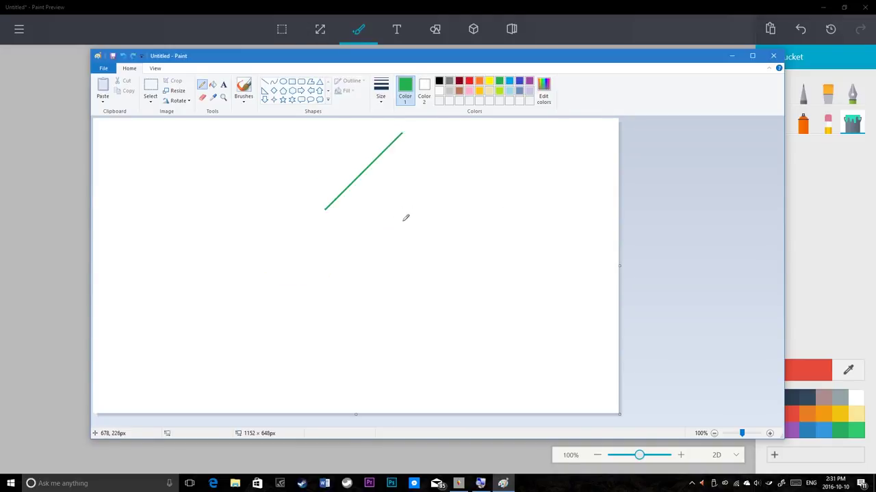
key("ctrl+z")
mouse_move(221, 261)
left_mouse_down()
mouse_move(262, 220)
mouse_move(350, 215)
mouse_move(355, 275)
mouse_move(289, 285)
mouse_move(309, 259)
mouse_move(393, 248)
left_mouse_up()
key("ctrl+z")
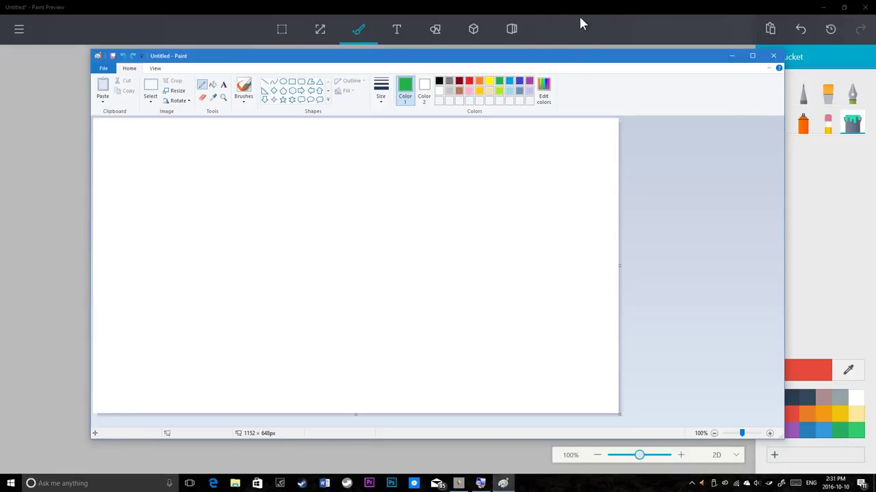
In Paint Preview, scribble red loops with the Pixel pencil, then undo the scribble.
left_click(757, 23)
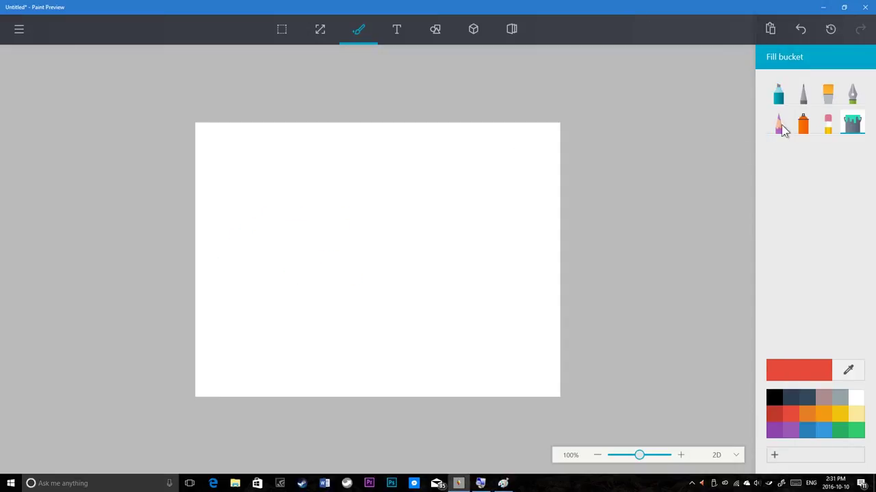
left_click(802, 98)
mouse_move(350, 234)
left_mouse_down()
mouse_move(342, 303)
mouse_move(350, 251)
mouse_move(433, 245)
mouse_move(416, 170)
mouse_move(302, 249)
left_mouse_up()
mouse_move(440, 255)
left_mouse_down()
mouse_move(377, 210)
mouse_move(260, 253)
left_mouse_up()
key("ctrl+z")
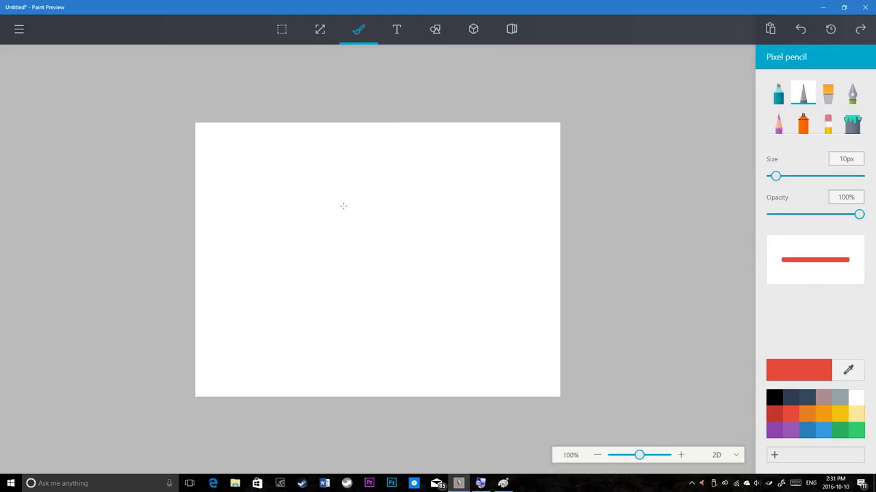
key("alt+Tab")
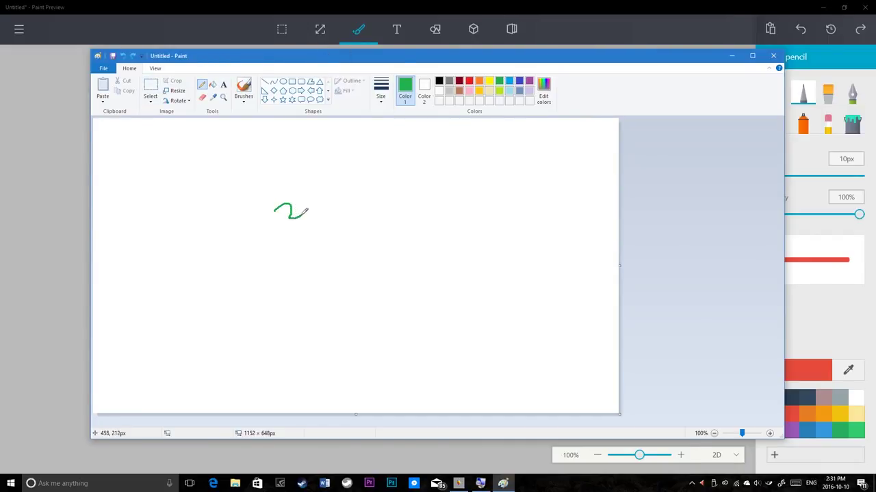
Undo the last two green scribbles and move the green infinity up and to the left.
key("ctrl+z")
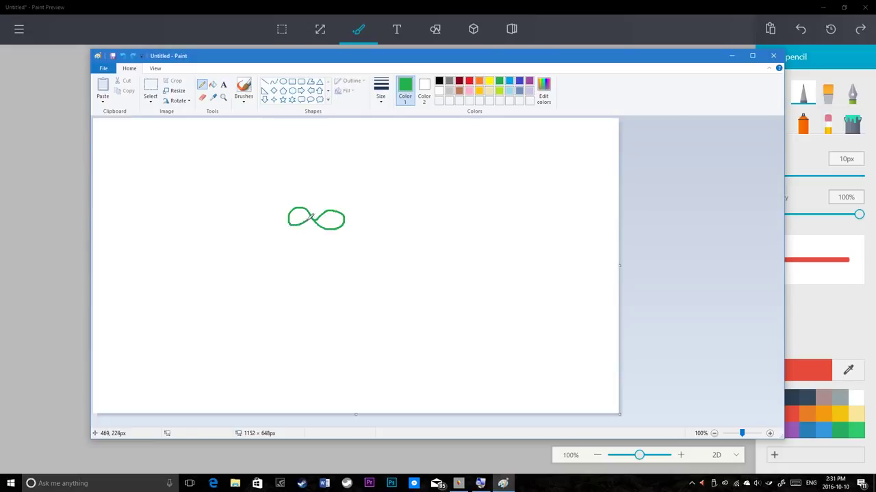
key("ctrl+z")
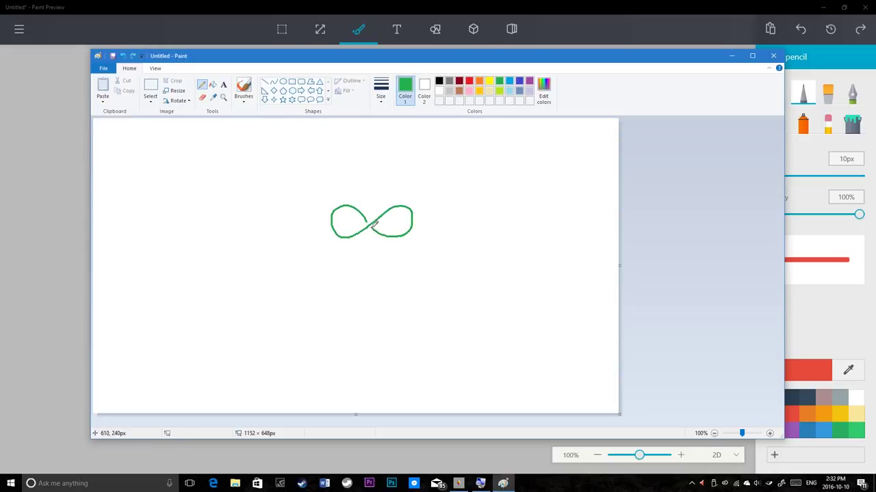
left_click(151, 87)
mouse_move(317, 193)
left_mouse_down()
mouse_move(443, 237)
mouse_move(426, 247)
left_mouse_up()
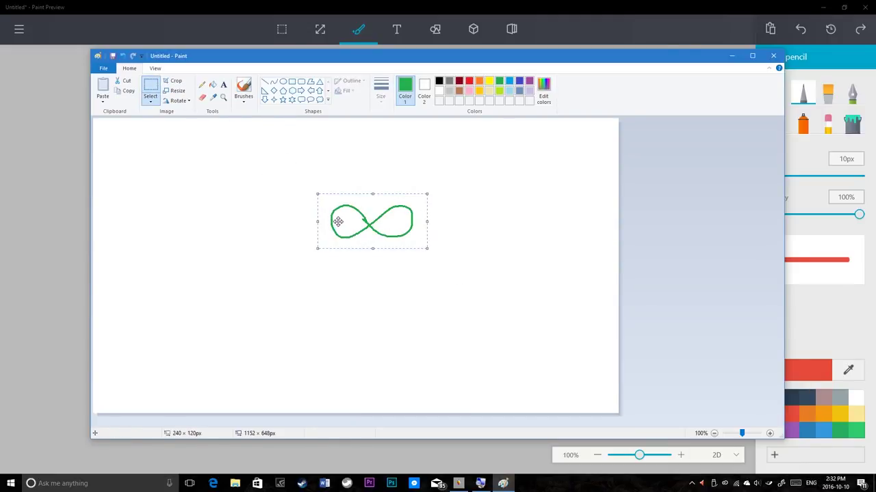
mouse_move(340, 221)
left_mouse_down()
mouse_move(265, 217)
mouse_move(339, 262)
mouse_move(339, 253)
mouse_move(305, 248)
mouse_move(325, 206)
left_mouse_up()
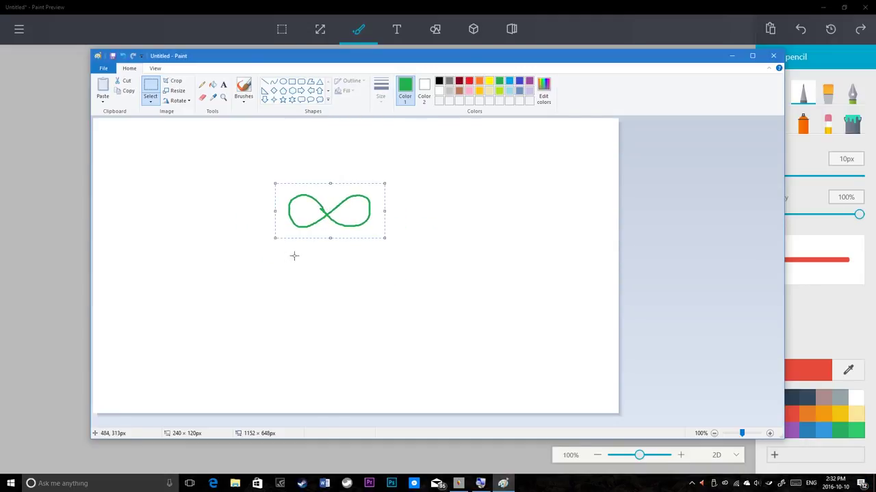
Turn on Transparent selection and deselect the moved infinity.
left_click(147, 102)
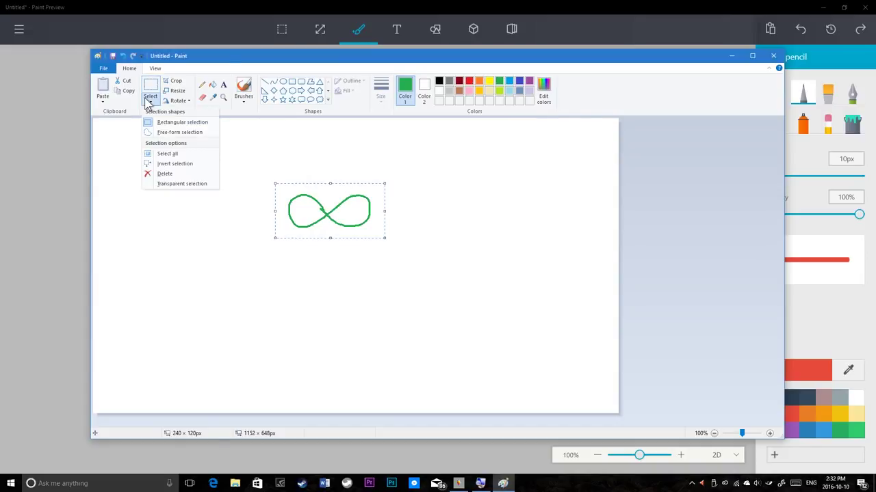
left_click(182, 188)
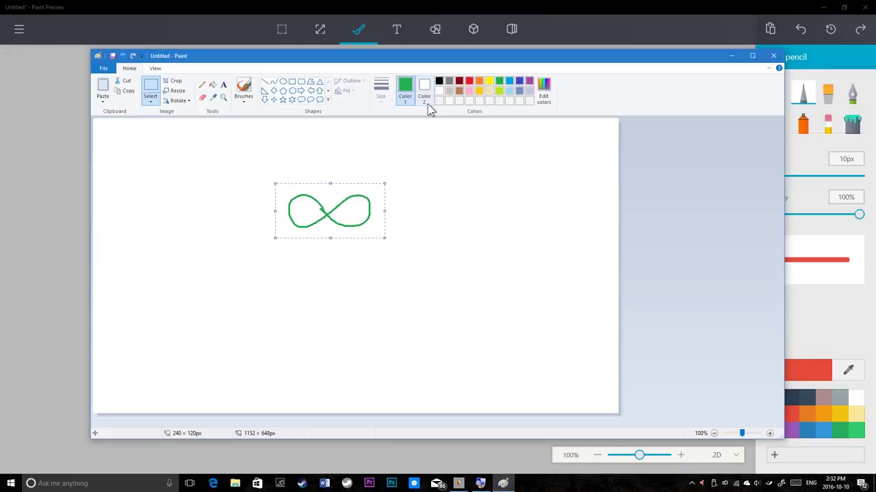
left_click(434, 205)
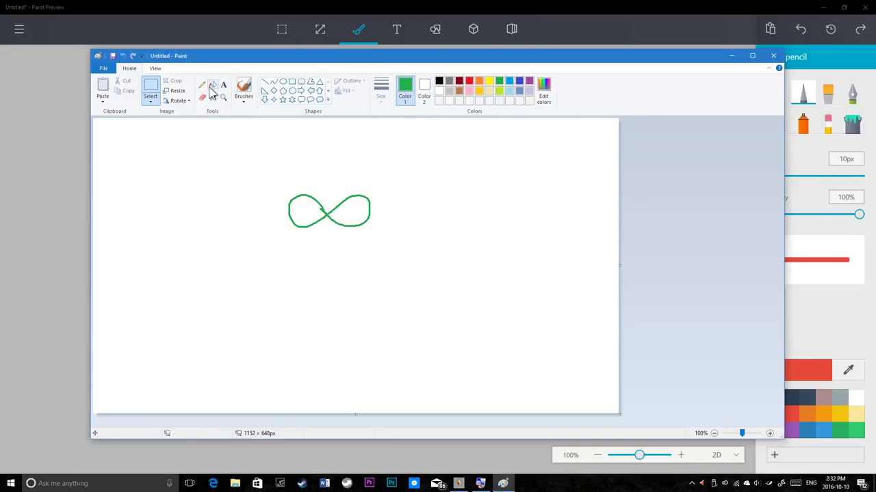
Draw a red pencil oval at the upper right of the canvas.
left_click(202, 86)
left_click(469, 82)
mouse_move(449, 165)
left_mouse_down()
mouse_move(500, 149)
mouse_move(517, 191)
mouse_move(456, 178)
left_mouse_up()
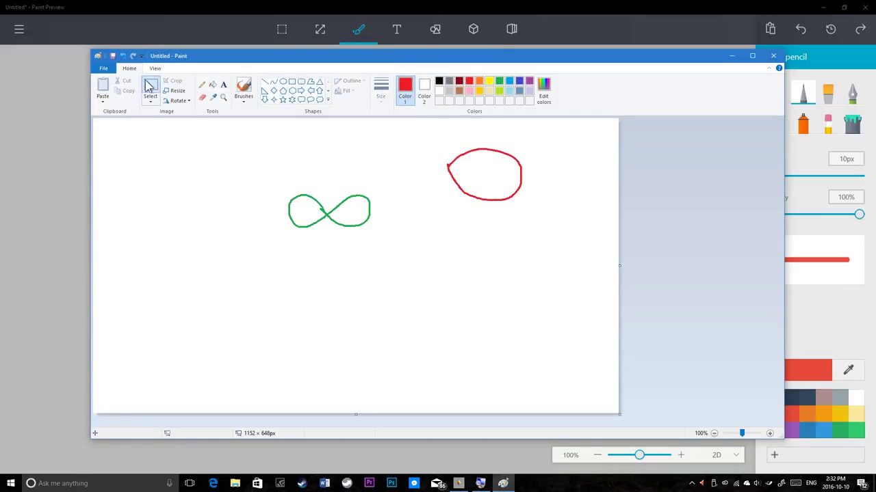
Rectangle-select the green infinity and shift it onto the red oval.
left_click(148, 103)
left_click(161, 184)
left_click_drag(280, 188, 378, 233)
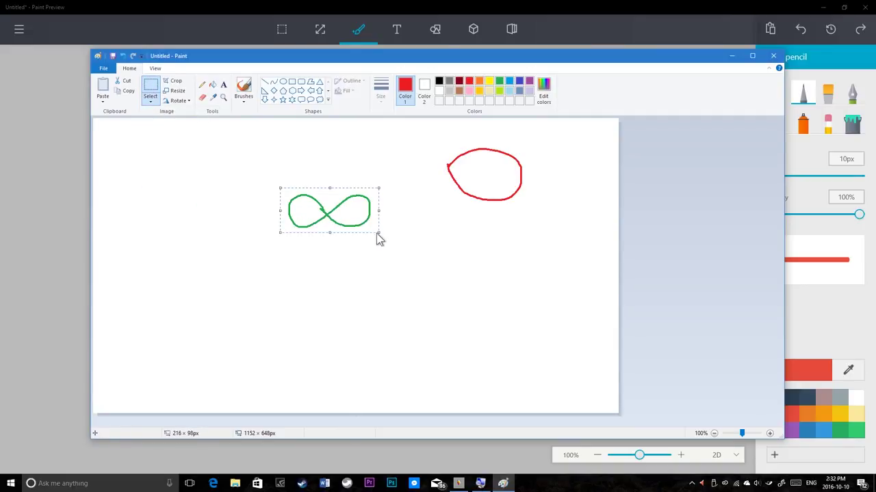
mouse_move(352, 219)
left_mouse_down()
mouse_move(452, 153)
mouse_move(493, 149)
mouse_move(505, 161)
mouse_move(383, 230)
mouse_move(357, 215)
left_mouse_up()
left_click(150, 102)
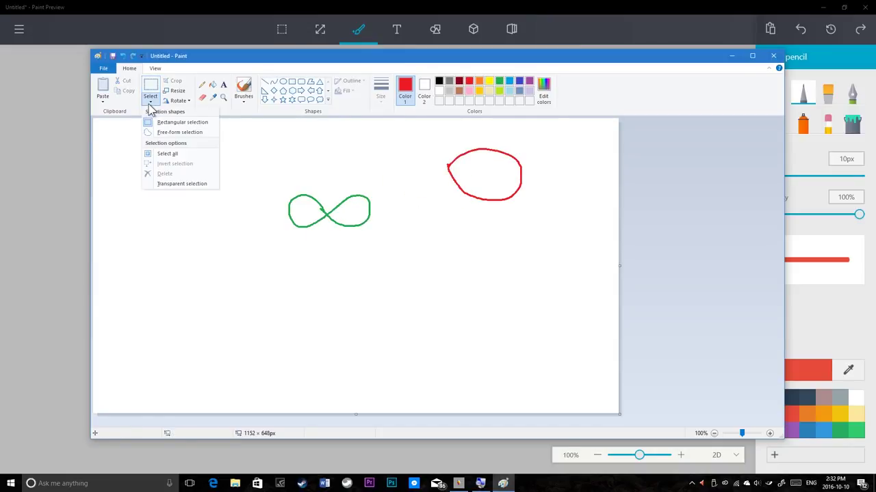
With transparent selection on, move the infinity left and place copies to the right and lower right.
left_click(168, 182)
mouse_move(275, 182)
left_mouse_down()
mouse_move(381, 237)
mouse_move(441, 180)
mouse_move(504, 160)
left_mouse_up()
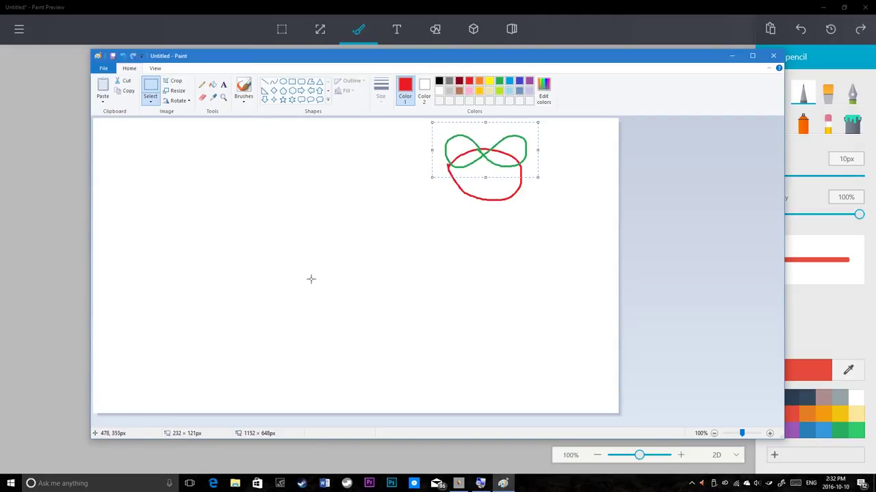
left_click_drag(468, 156, 237, 201)
left_click(358, 195)
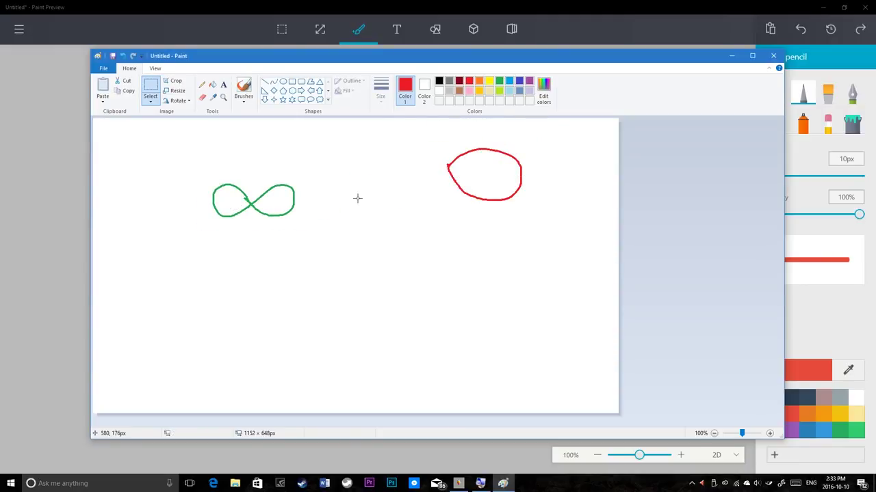
left_click_drag(198, 170, 310, 232)
left_click_drag(248, 201, 500, 233, "ctrl")
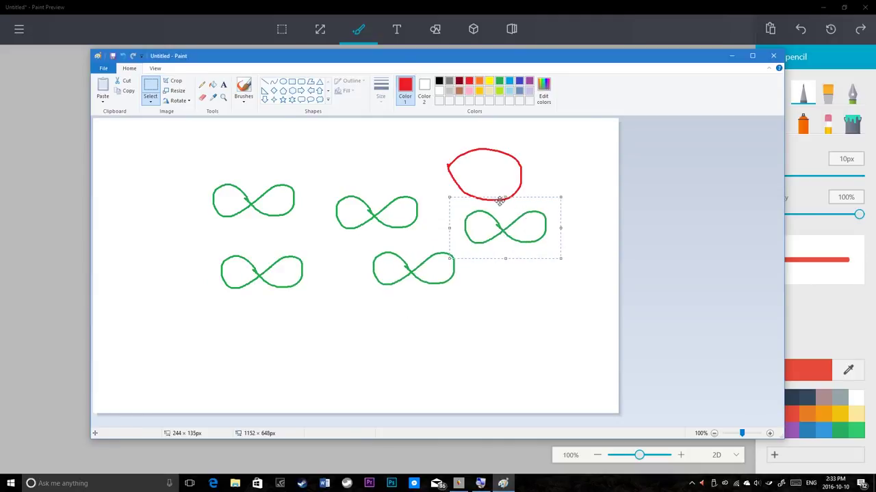
mouse_move(521, 240)
left_mouse_down()
mouse_move(549, 330)
mouse_move(591, 284)
mouse_move(542, 249)
mouse_move(585, 210)
mouse_move(575, 187)
mouse_move(521, 168)
mouse_move(429, 158)
mouse_move(374, 160)
mouse_move(325, 177)
mouse_move(291, 242)
mouse_move(314, 309)
mouse_move(391, 345)
mouse_move(425, 385)
mouse_move(363, 403)
mouse_move(257, 375)
mouse_move(227, 343)
mouse_move(230, 326)
mouse_move(316, 348)
mouse_move(403, 348)
mouse_move(441, 307)
mouse_move(436, 259)
mouse_move(280, 234)
mouse_move(243, 207)
mouse_move(264, 167)
mouse_move(354, 181)
mouse_move(476, 221)
mouse_move(520, 207)
mouse_move(471, 189)
mouse_move(358, 223)
mouse_move(240, 226)
mouse_move(351, 209)
mouse_move(608, 351)
mouse_move(662, 340)
mouse_move(578, 315)
mouse_move(479, 342)
left_mouse_up()
Undo the green smear and fill the background, oval and middle infinity lobes orange.
key("ctrl+z")
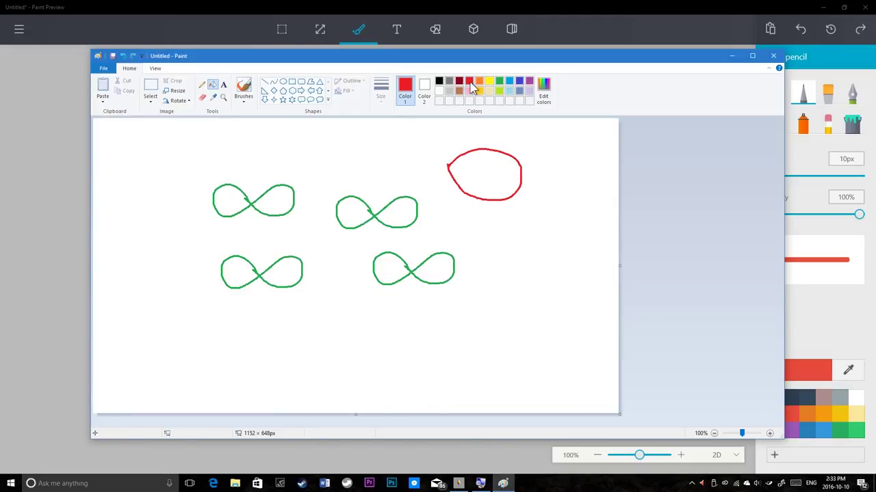
left_click(478, 80)
left_click(409, 127)
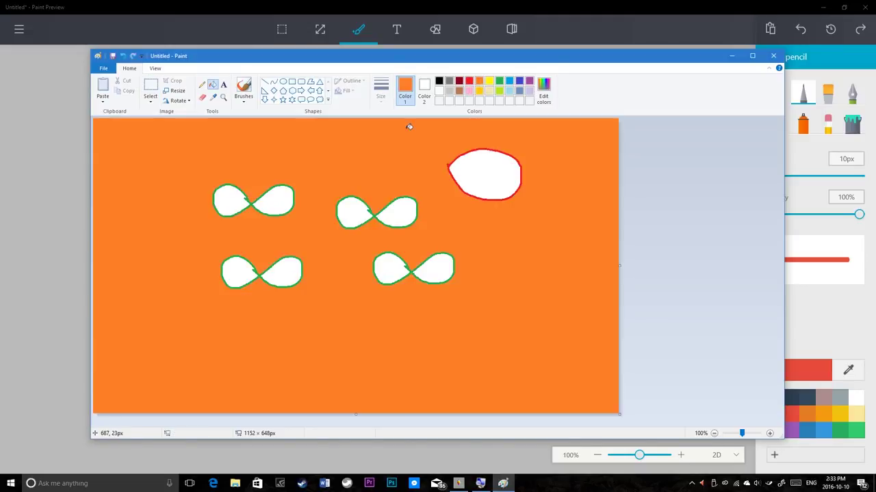
left_click(481, 165)
left_click(405, 211)
left_click(359, 208)
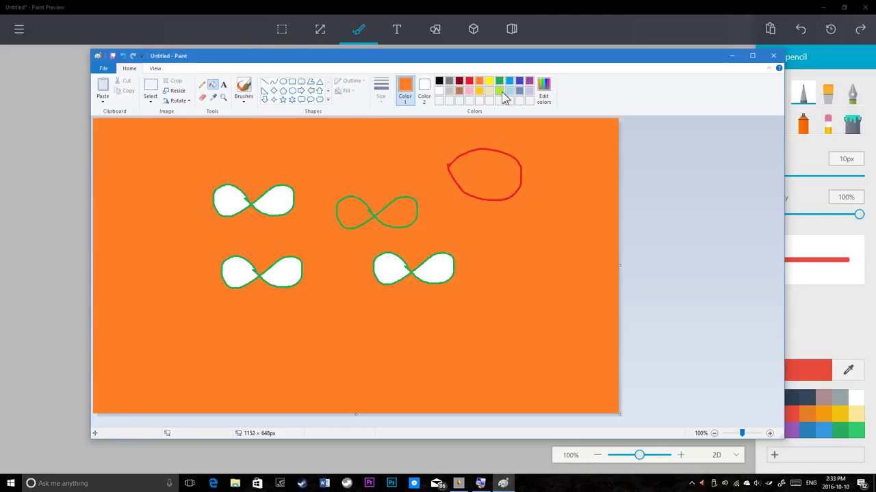
Refill the background, oval interior and every infinity lobe with light lavender.
left_click(529, 81)
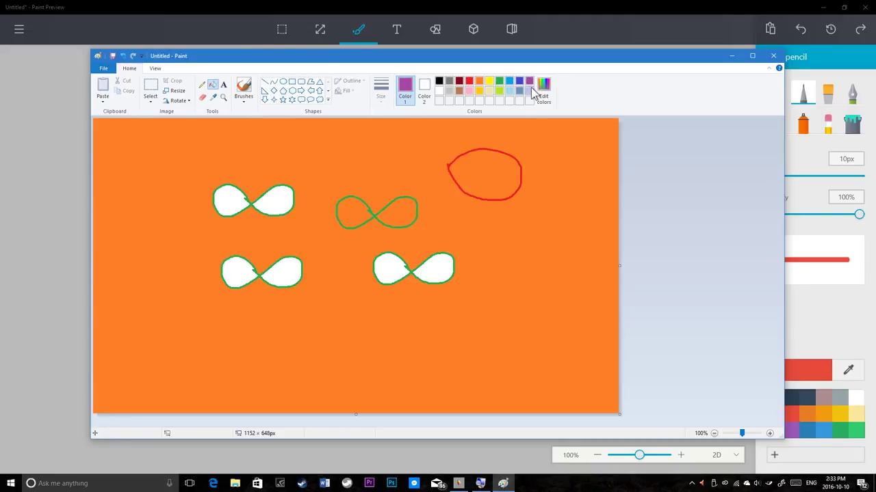
left_click(529, 91)
left_click(524, 125)
left_click(482, 167)
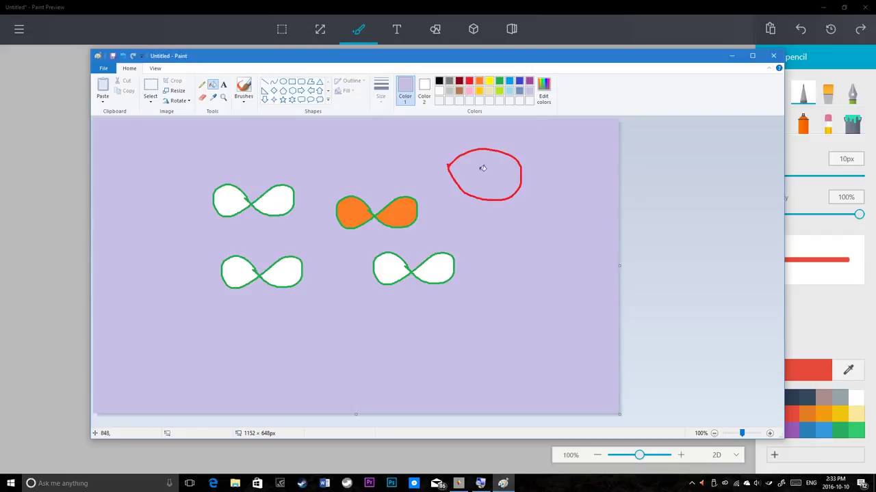
left_click(404, 207)
left_click(360, 206)
left_click(227, 199)
left_click(279, 200)
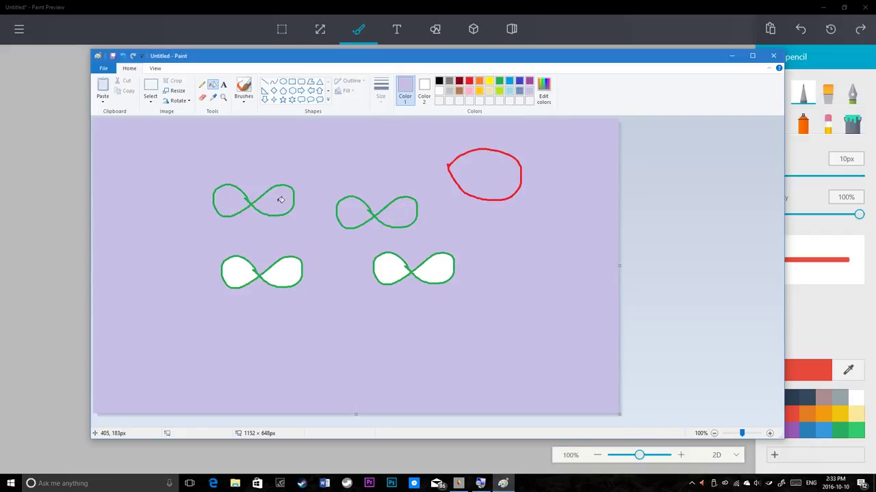
left_click(248, 274)
left_click(279, 273)
left_click(390, 263)
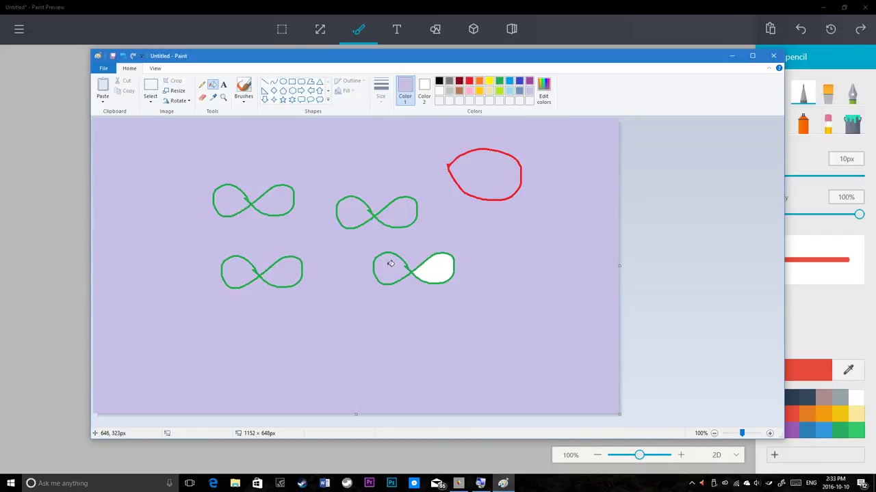
left_click(431, 268)
Set black as Color 1 and sample the lavender background into Color 2.
left_click(441, 81)
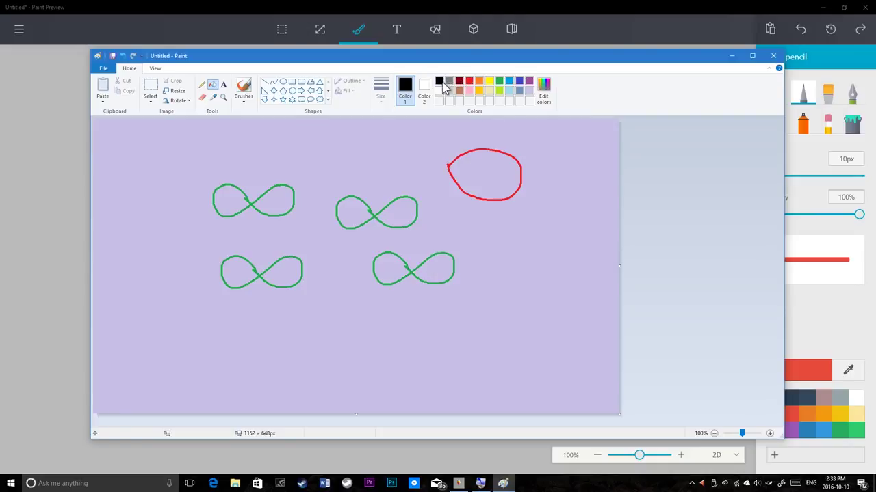
left_click(424, 92)
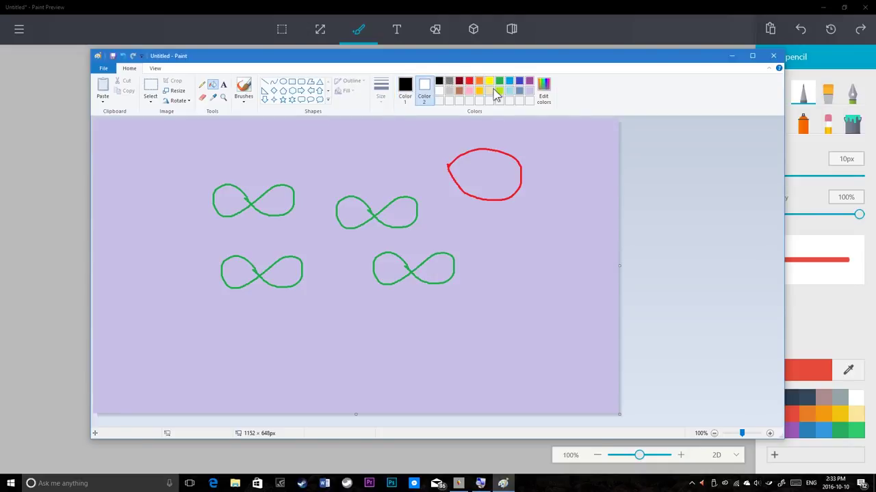
left_click(213, 97)
left_click(312, 151)
left_click(405, 89)
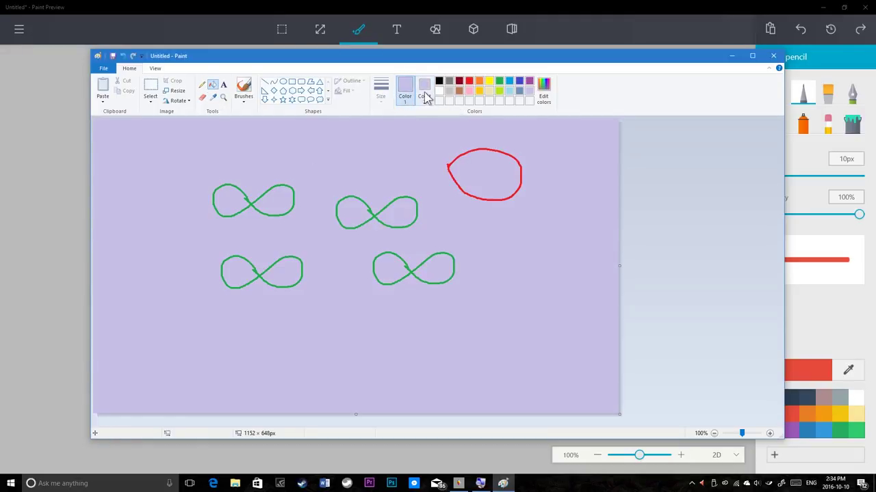
With black as primary colour, rectangle-select the top-left green infinity, then return to Paint Preview.
left_click(438, 81)
left_click(150, 99)
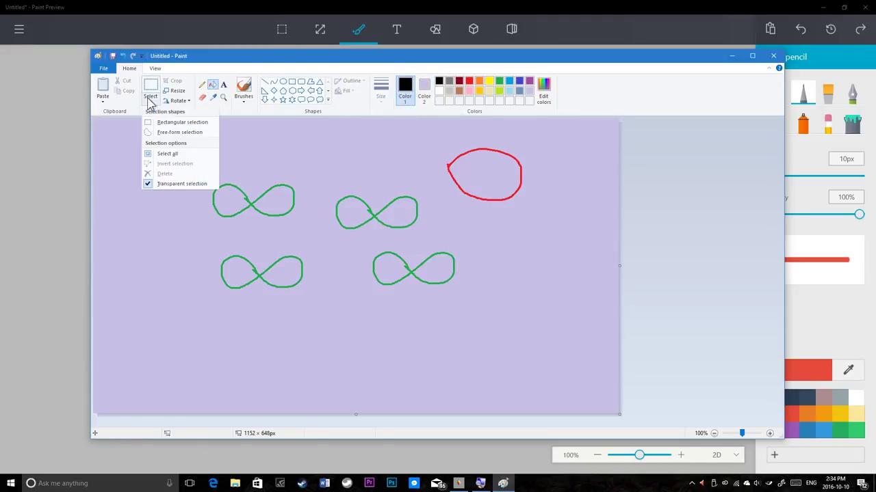
left_click(175, 122)
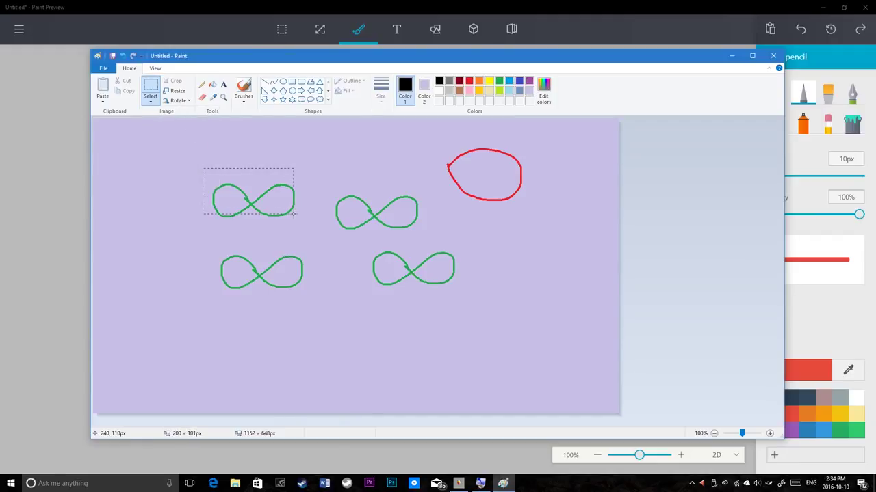
mouse_move(275, 202)
left_mouse_down()
mouse_move(337, 201)
mouse_move(391, 234)
mouse_move(364, 237)
mouse_move(311, 190)
mouse_move(278, 188)
mouse_move(259, 200)
left_mouse_up()
left_click(624, 14)
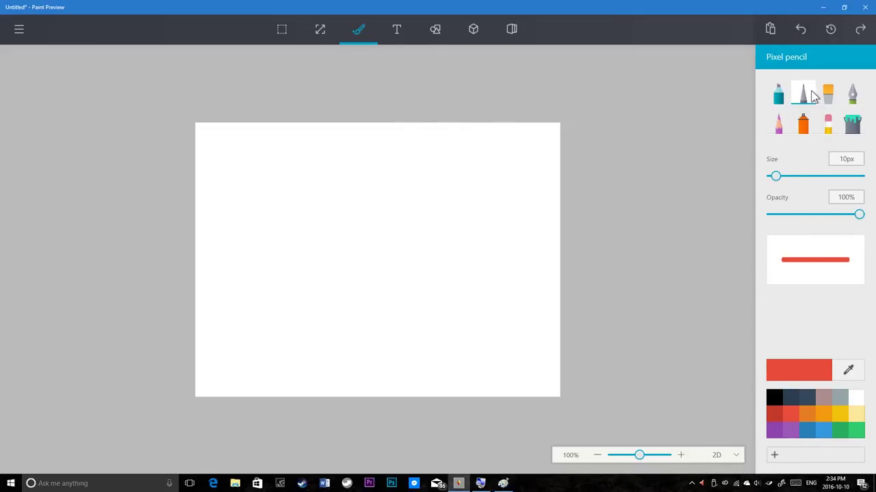
Draw a red infinity with the Pixel pencil and a green loop below it.
mouse_move(416, 241)
left_mouse_down()
mouse_move(480, 247)
mouse_move(351, 244)
mouse_move(404, 230)
mouse_move(437, 235)
left_mouse_up()
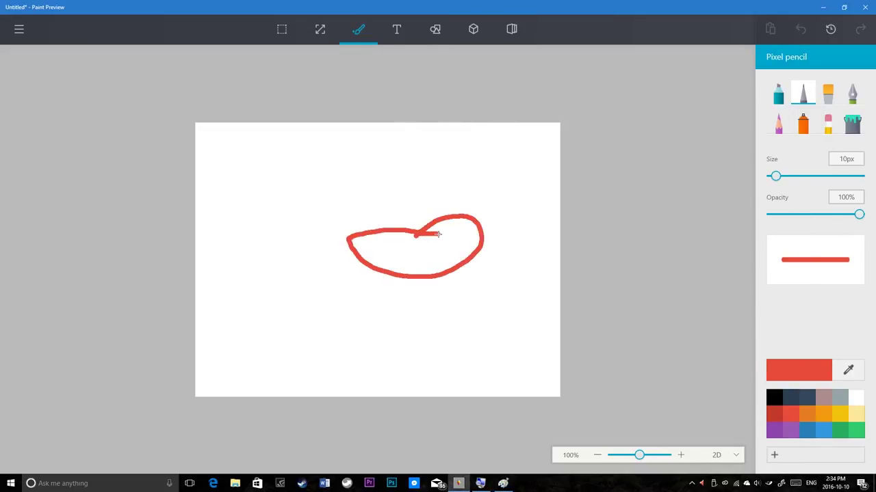
key("ctrl+z")
mouse_move(375, 206)
left_mouse_down()
mouse_move(311, 236)
mouse_move(377, 265)
mouse_move(471, 218)
mouse_move(503, 257)
mouse_move(445, 274)
mouse_move(401, 254)
mouse_move(381, 206)
left_mouse_up()
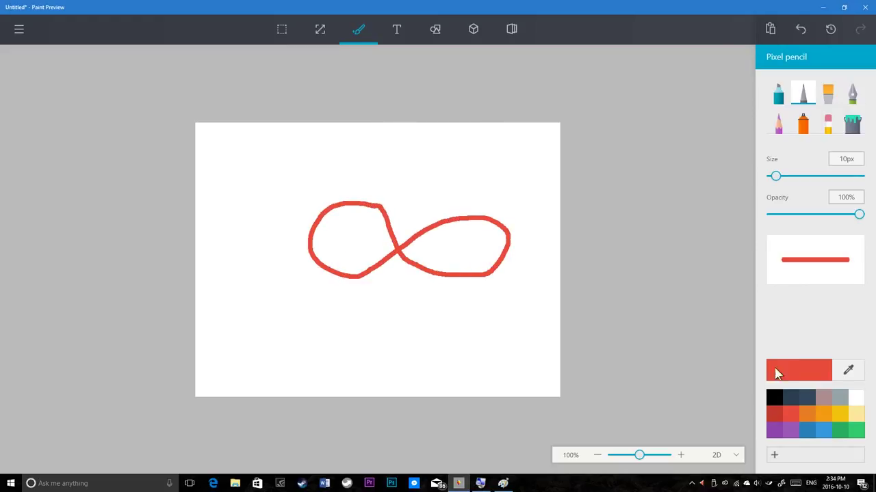
left_click(855, 431)
mouse_move(260, 361)
left_mouse_down()
mouse_move(277, 314)
mouse_move(336, 335)
mouse_move(308, 372)
mouse_move(264, 356)
left_mouse_up()
Rectangle-select the red infinity and drag a corner inward to shrink it.
key("m")
left_click_drag(291, 180, 516, 295)
left_click_drag(516, 173, 472, 203)
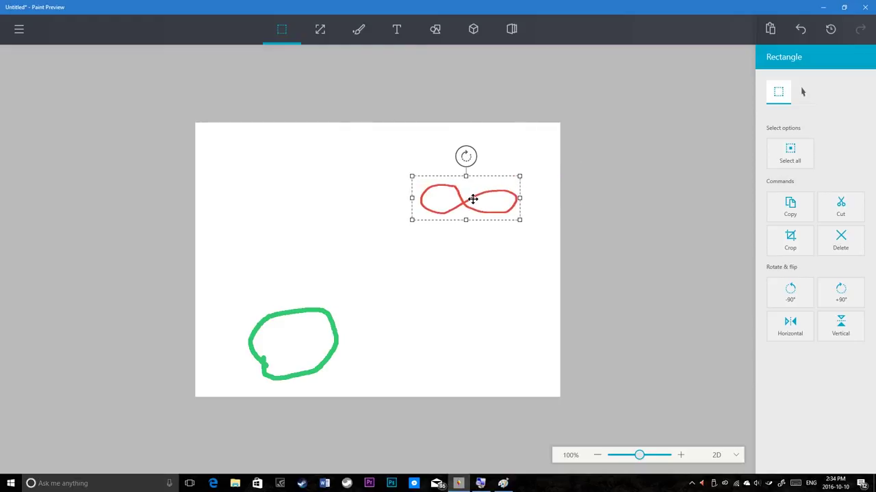
Move the red infinity doodle up to the top centre and deselect it.
left_click(804, 90)
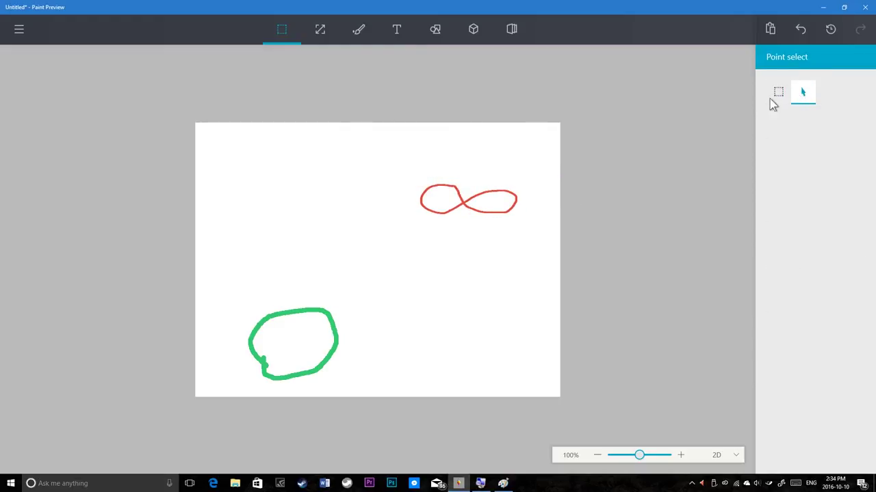
left_click_drag(479, 212, 350, 180)
left_click(486, 158)
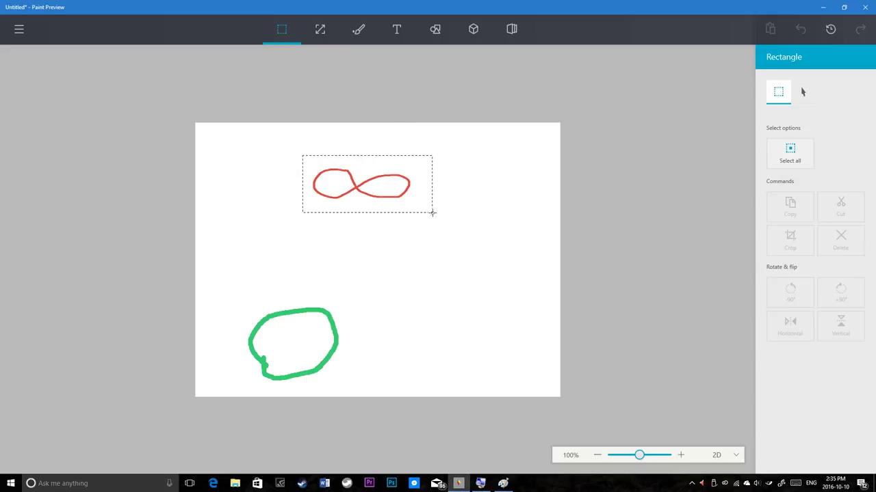
Rotate the red doodle about 60° and back, mirror it horizontally and flip it vertically.
left_click_drag(421, 215, 421, 215)
left_click_drag(363, 138, 436, 168)
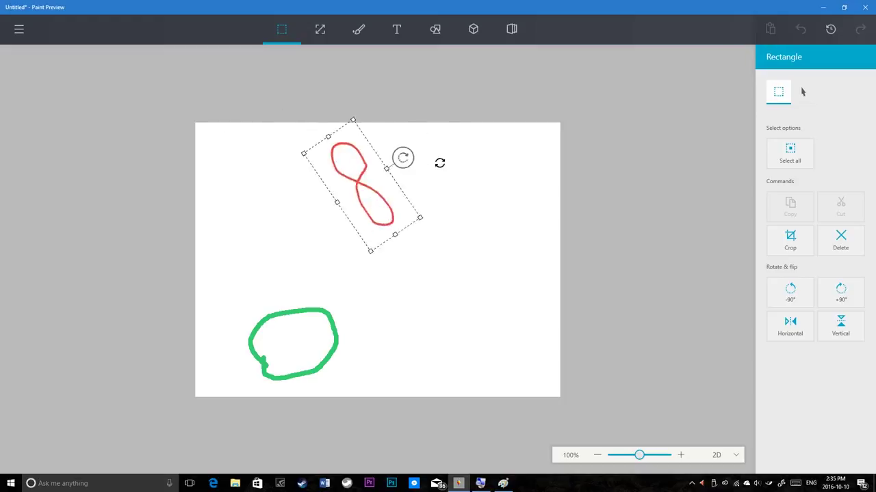
left_click_drag(377, 130, 377, 130)
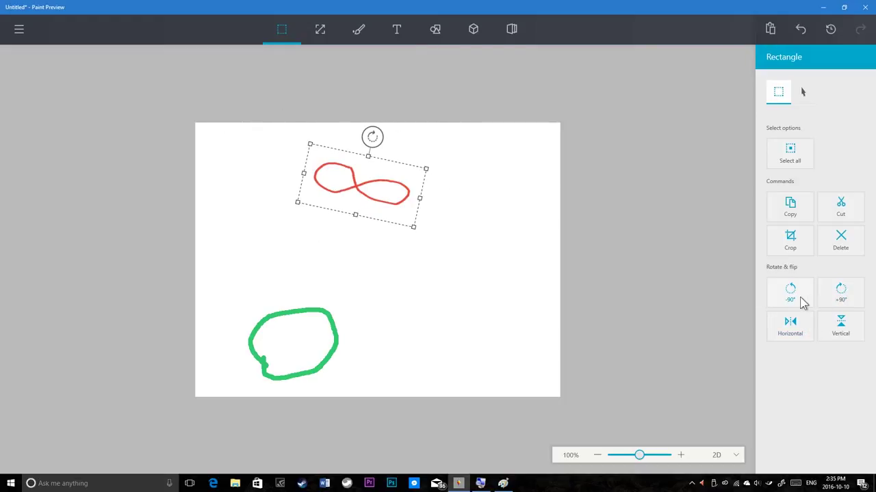
left_click(793, 331)
left_click(843, 330)
left_click(467, 192)
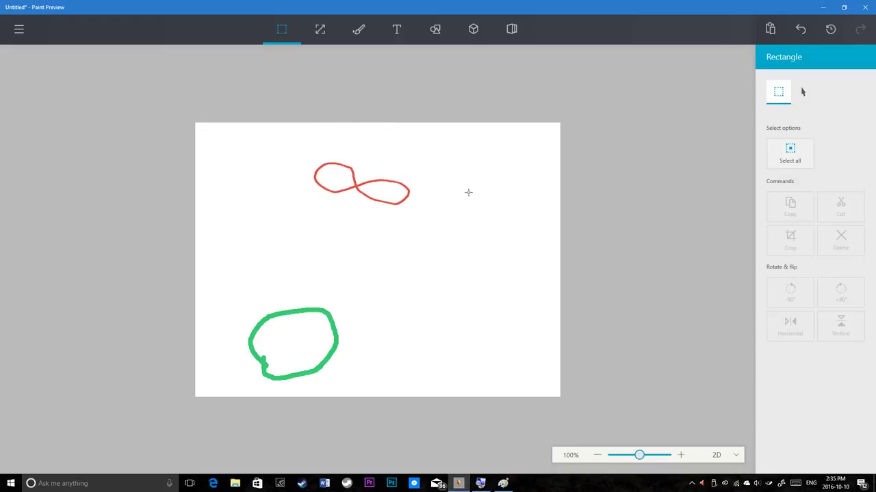
left_click(395, 31)
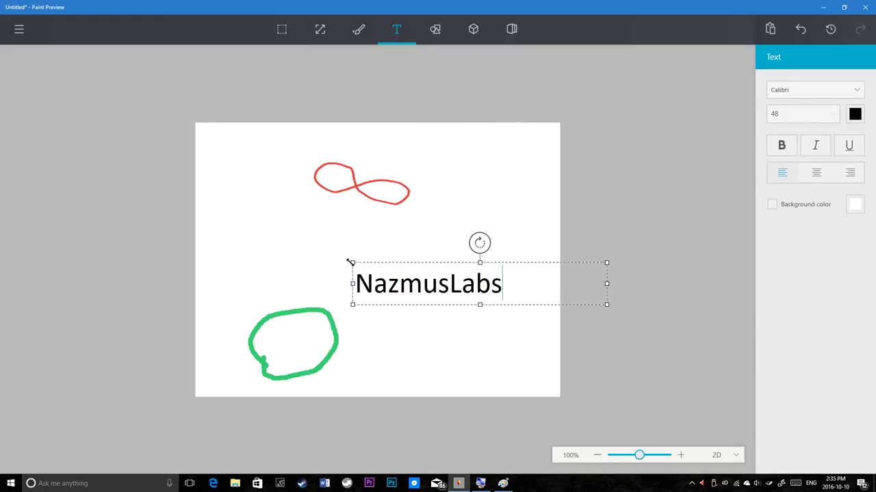
Keep the NazmusLabs text at Calibri 48 black, with background colour turned off.
left_click(860, 88)
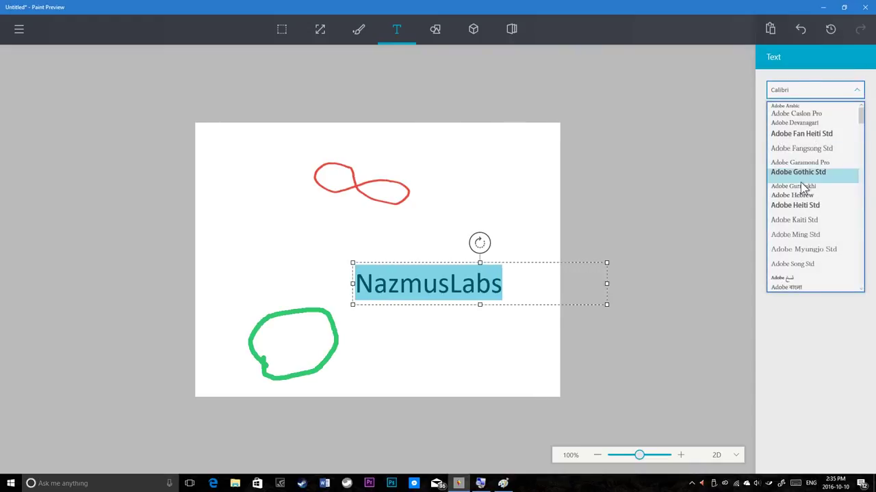
left_click(831, 114)
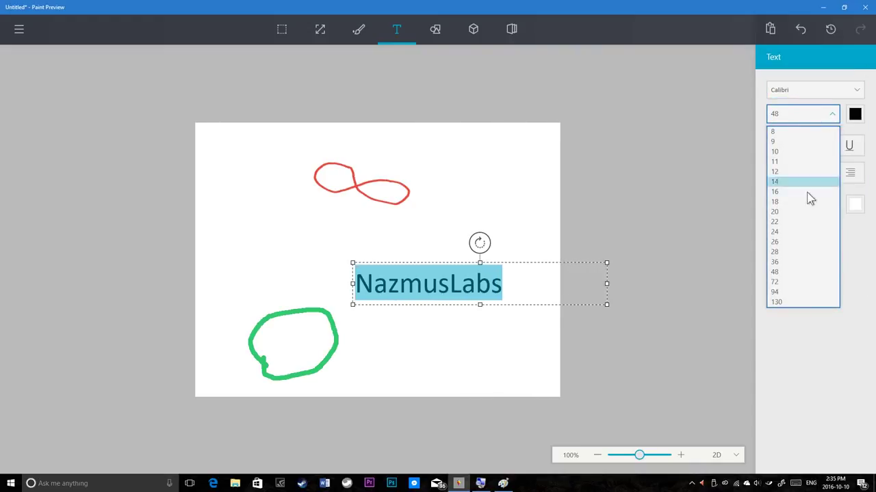
left_click(825, 323)
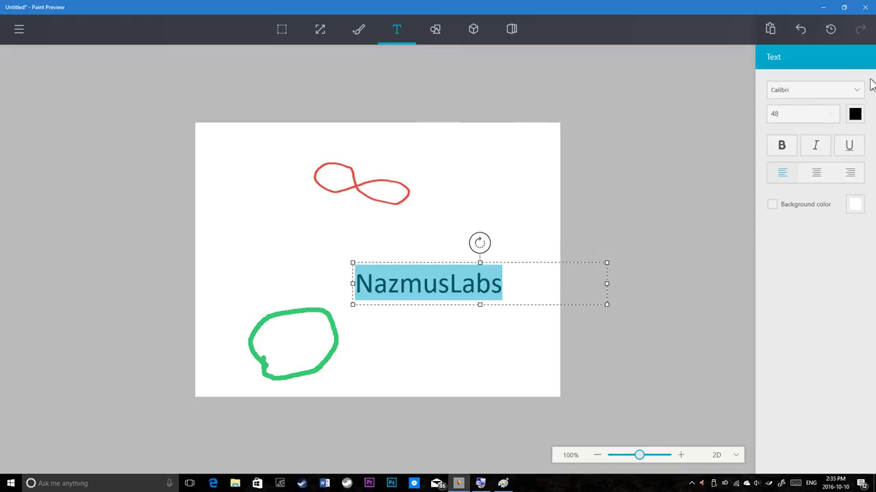
left_click(855, 113)
left_click(803, 291)
left_click(792, 211)
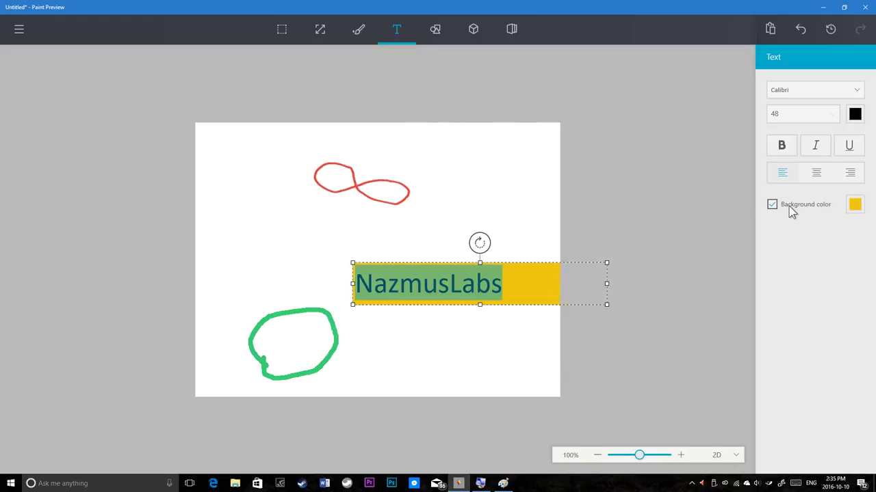
left_click(791, 210)
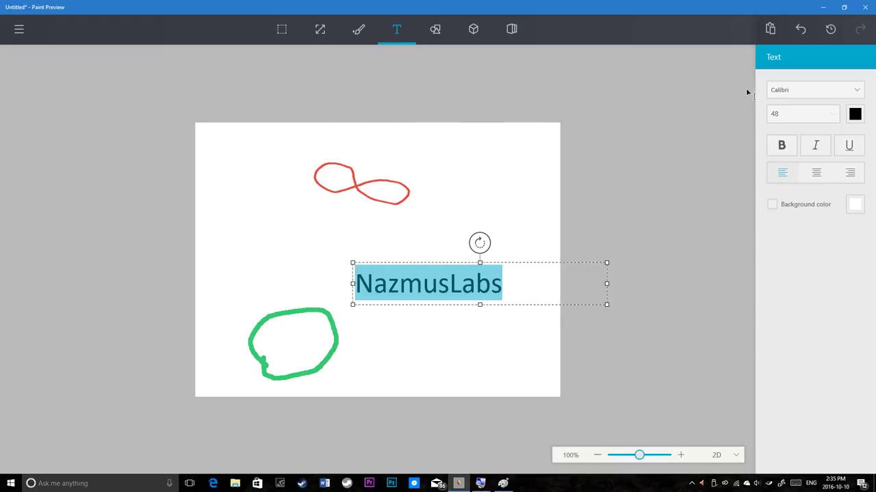
Move the text up-left, shrink its box, tilt it about 25° counter-clockwise and commit it.
left_click_drag(518, 262, 407, 210)
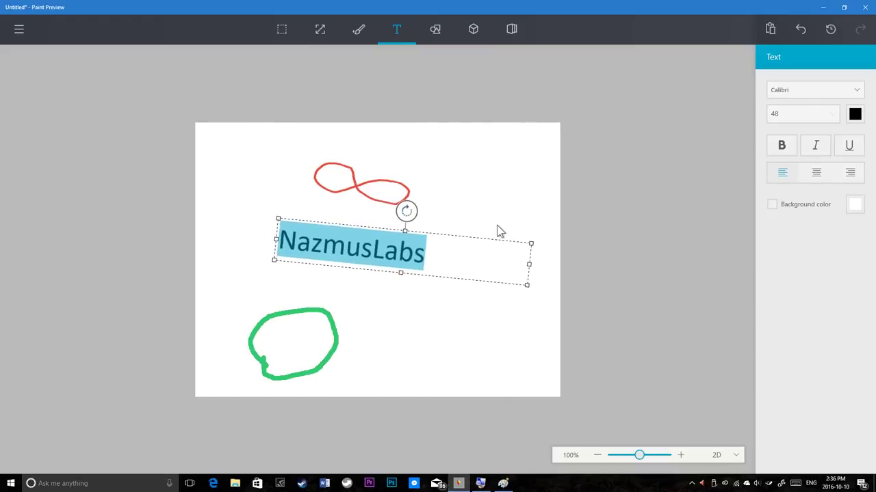
left_click_drag(532, 245, 439, 237)
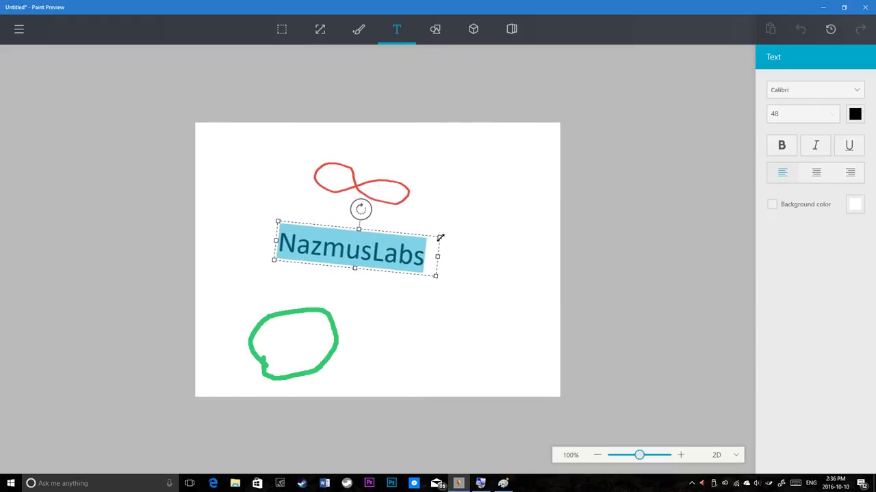
left_click_drag(361, 210, 337, 209)
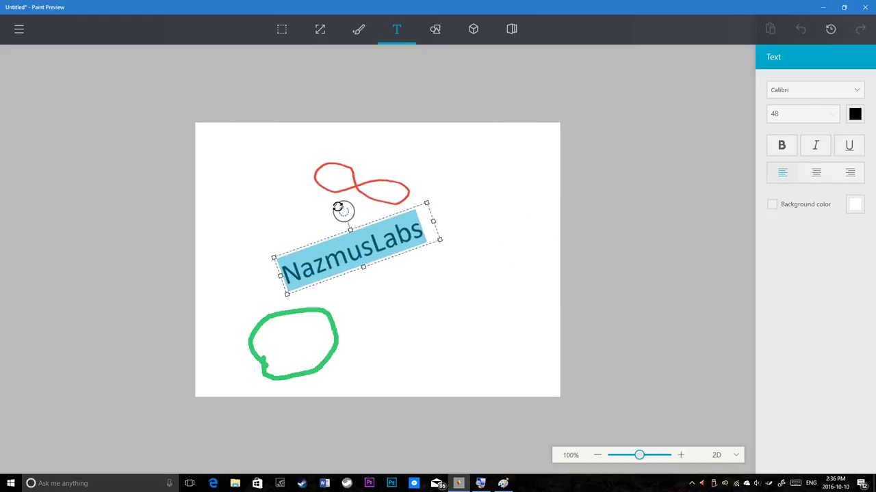
left_click(463, 267)
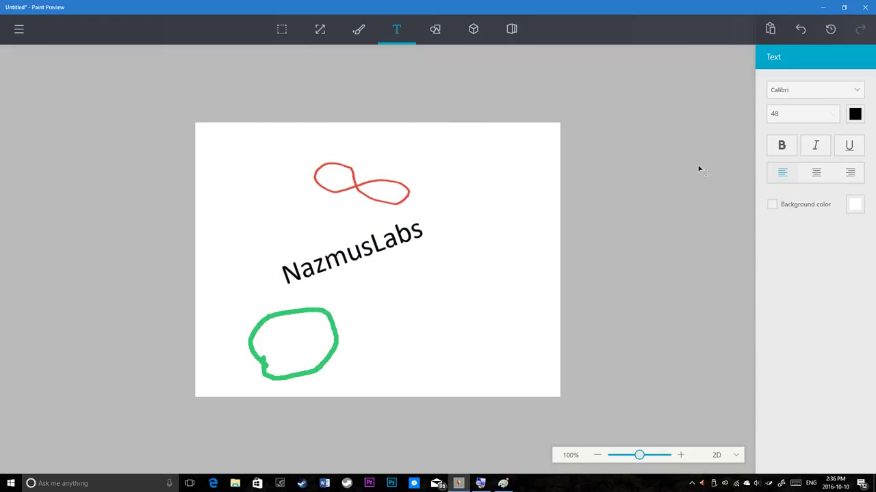
key("alt+Tab")
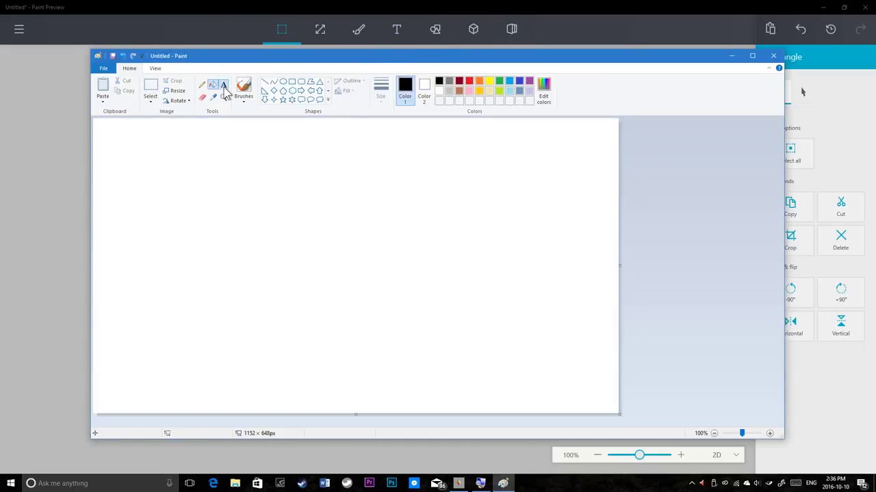
In Paint, add a NazmusLabs text box and set the text size to 28.
left_click(223, 84)
left_click(202, 197)
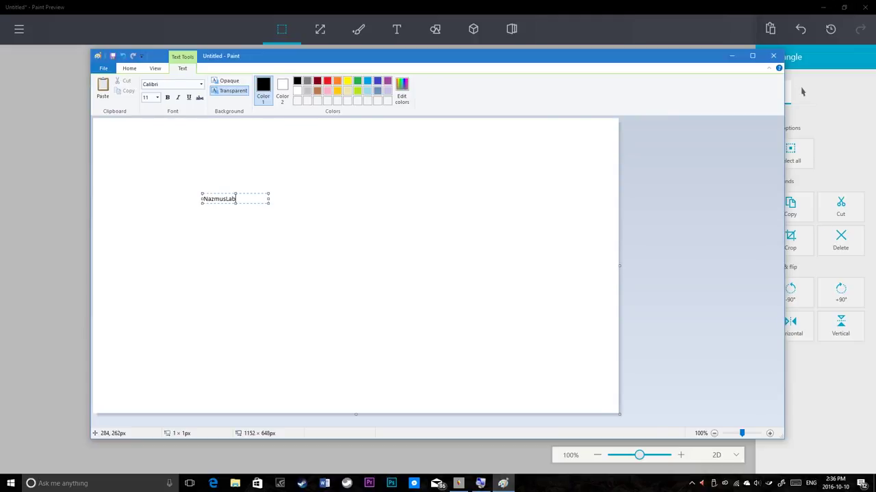
key("ctrl+a")
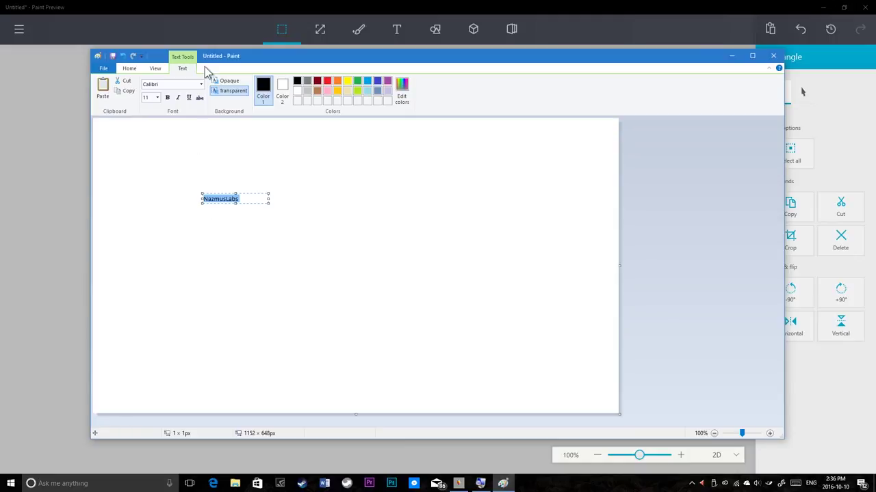
left_click(157, 97)
left_click(150, 205)
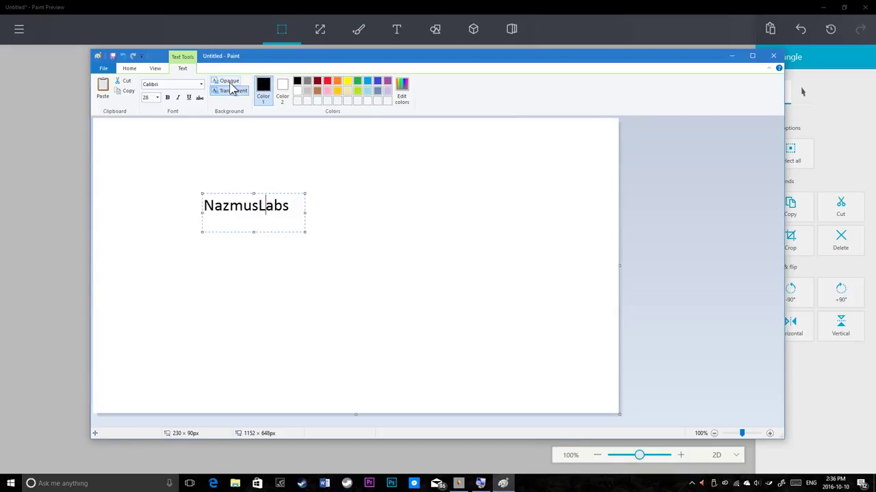
Give the text an opaque orange background, toggling Transparent and Opaque before settling on Opaque.
left_click(230, 80)
left_click(282, 87)
left_click(337, 81)
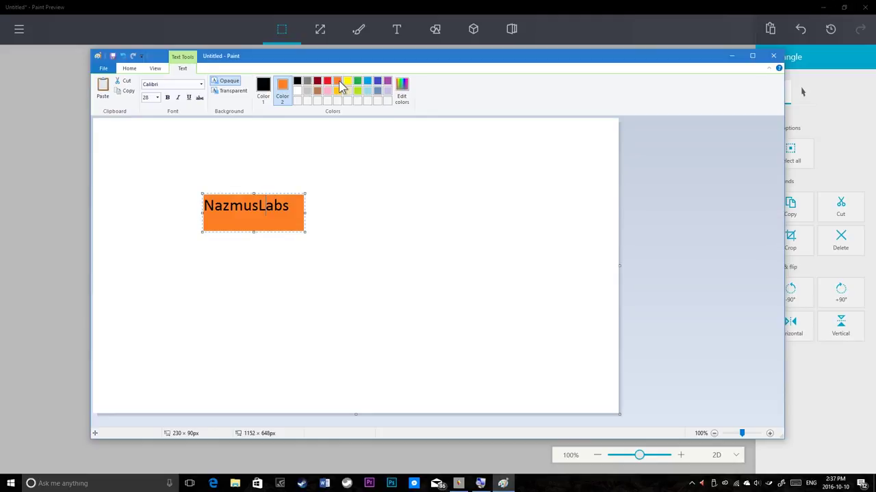
left_click(232, 91)
left_click(229, 81)
left_click(233, 90)
left_click(230, 80)
Discard the orange text box and test a short black brush stroke, then undo it.
key("Escape")
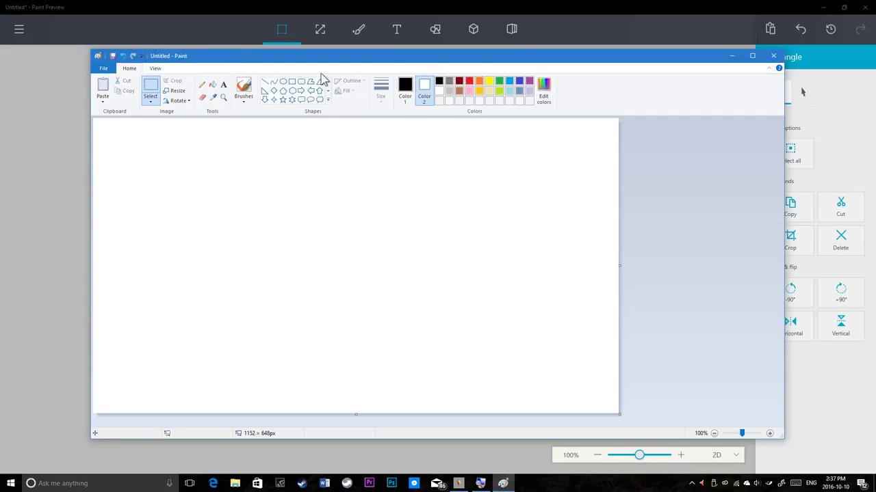
left_click(405, 87)
left_click(246, 97)
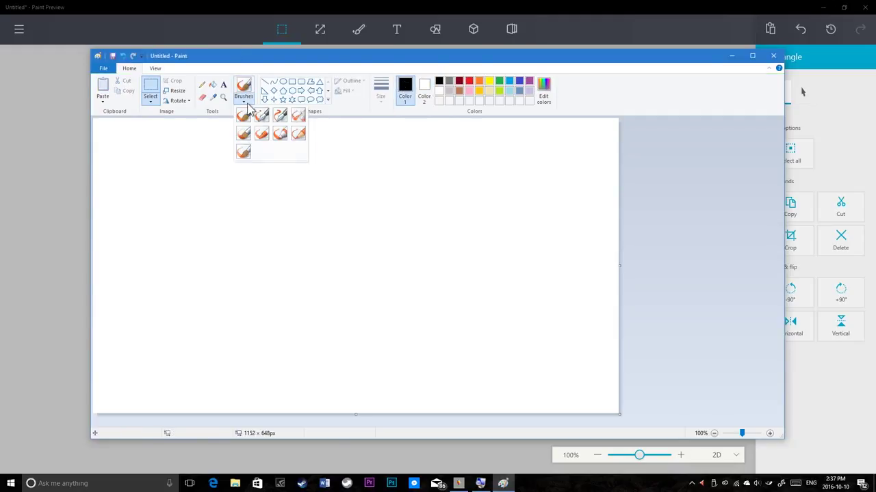
left_click(248, 99)
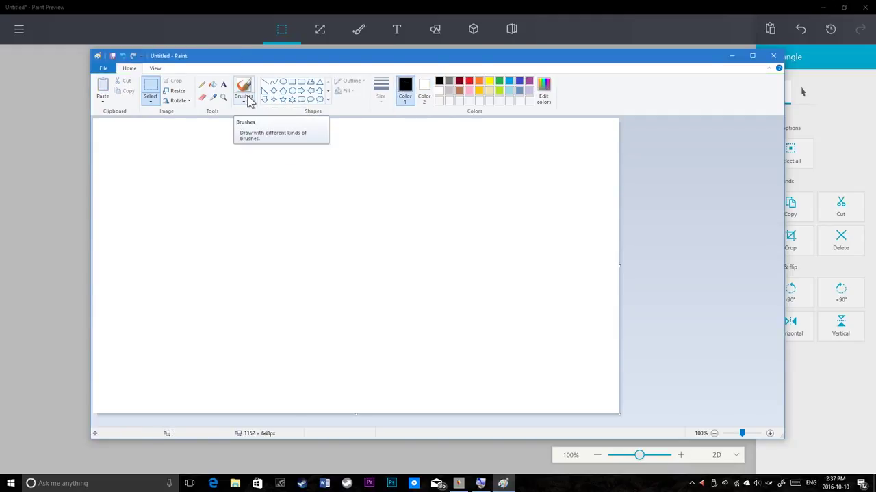
left_click_drag(296, 181, 372, 226)
left_click(244, 89)
mouse_move(250, 156)
left_mouse_down()
mouse_move(355, 179)
mouse_move(336, 239)
mouse_move(272, 238)
mouse_move(285, 219)
mouse_move(374, 240)
mouse_move(464, 217)
mouse_move(462, 201)
mouse_move(441, 203)
mouse_move(386, 255)
mouse_move(307, 289)
mouse_move(215, 286)
left_mouse_up()
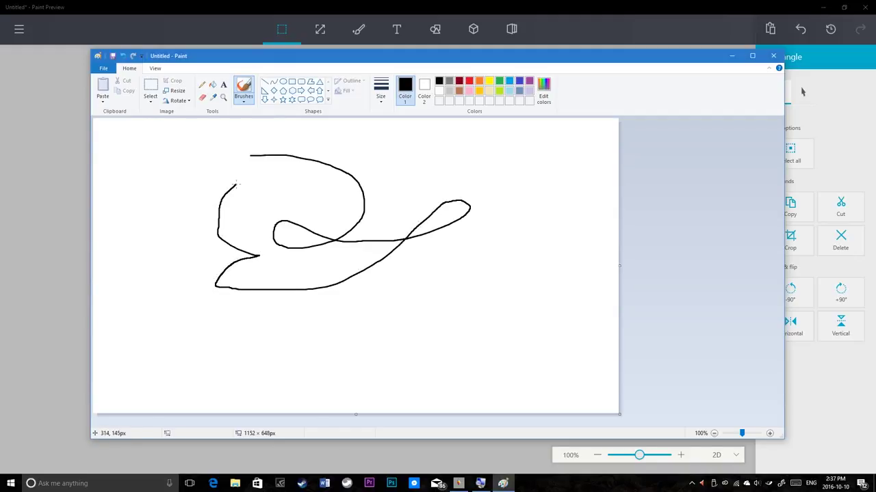
key("ctrl+z")
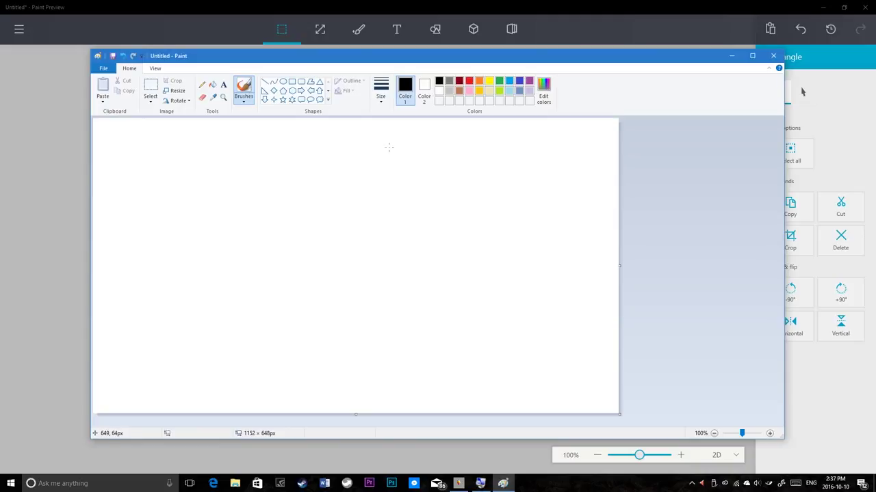
Paint three large black looping brush strokes, undoing each one.
mouse_move(307, 221)
left_mouse_down()
mouse_move(364, 257)
mouse_move(425, 228)
mouse_move(403, 212)
mouse_move(318, 255)
mouse_move(352, 195)
mouse_move(325, 325)
mouse_move(327, 264)
left_mouse_up()
key("ctrl+z")
mouse_move(449, 173)
left_mouse_down()
mouse_move(358, 278)
mouse_move(322, 192)
left_mouse_up()
key("ctrl+z")
mouse_move(294, 150)
left_mouse_down()
mouse_move(431, 316)
mouse_move(479, 179)
left_mouse_up()
key("ctrl+z")
Set the secondary colour to orange and paint overlapping black and orange loops across the canvas.
left_click(424, 92)
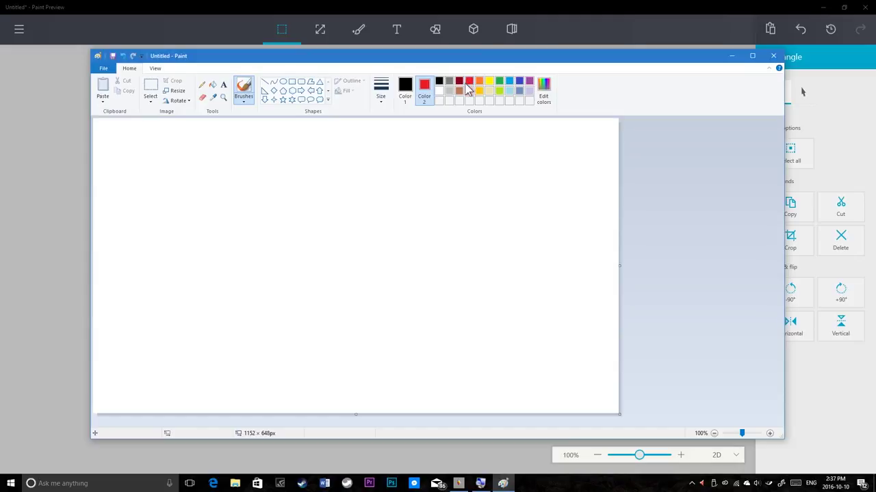
left_click(479, 83)
left_click(405, 92)
mouse_move(322, 169)
left_mouse_down()
mouse_move(308, 219)
mouse_move(318, 220)
left_mouse_up()
mouse_move(229, 182)
left_mouse_down()
mouse_move(374, 272)
mouse_move(481, 275)
left_mouse_up()
mouse_move(405, 198)
left_mouse_down()
mouse_move(314, 275)
mouse_move(342, 283)
mouse_move(370, 257)
left_mouse_up()
mouse_move(383, 193)
left_mouse_down()
mouse_move(318, 233)
mouse_move(372, 236)
mouse_move(509, 197)
mouse_move(471, 179)
left_mouse_up()
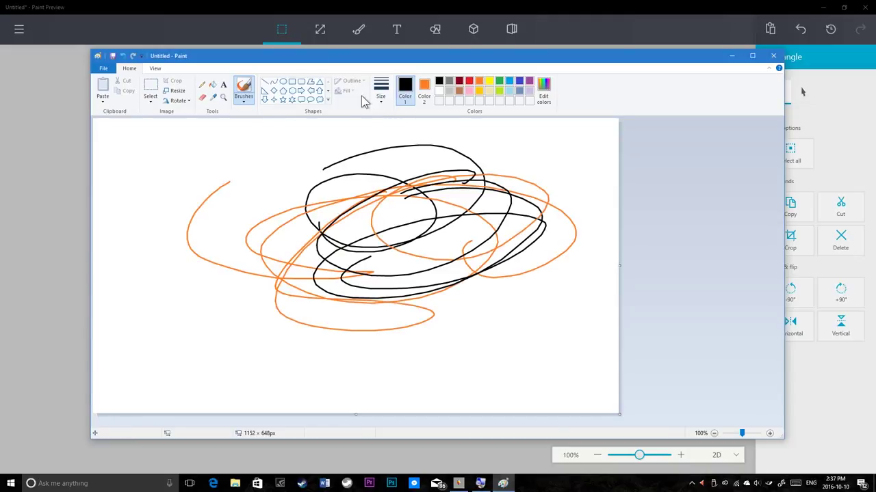
Try filling the canvas background black and orange with the Fill bucket, then undo back to white.
left_click(213, 84)
left_click(231, 133)
right_click(231, 133)
left_click(234, 135)
right_click(235, 135)
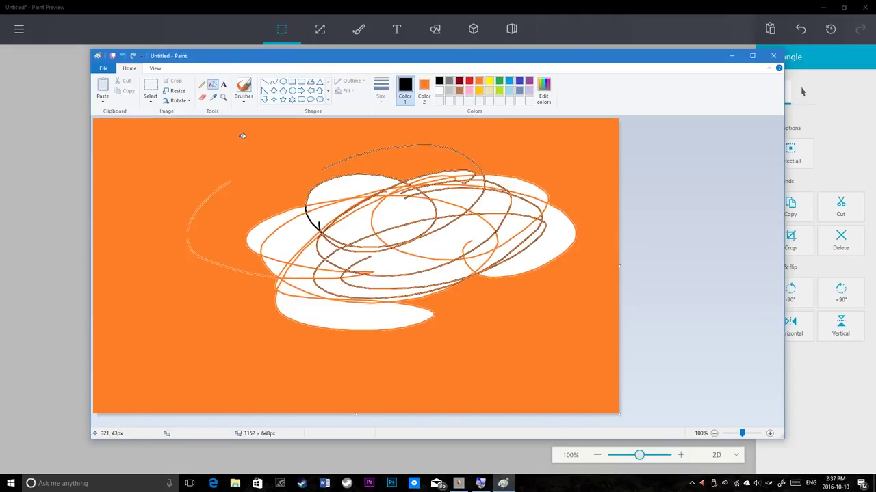
left_click(247, 133)
key("ctrl+z")
key("ctrl+z")
key("ctrl+z")
key("ctrl+z")
key("ctrl+z")
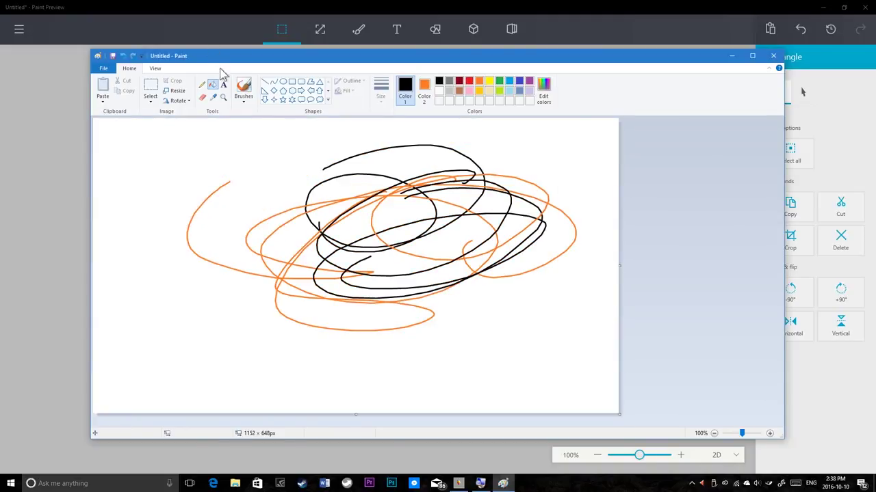
Draw a black and an orange pencil line, undo both, and return to Paint Preview.
left_click(202, 83)
mouse_move(211, 205)
left_mouse_down()
mouse_move(270, 143)
mouse_move(329, 137)
left_mouse_up()
key("ctrl+z")
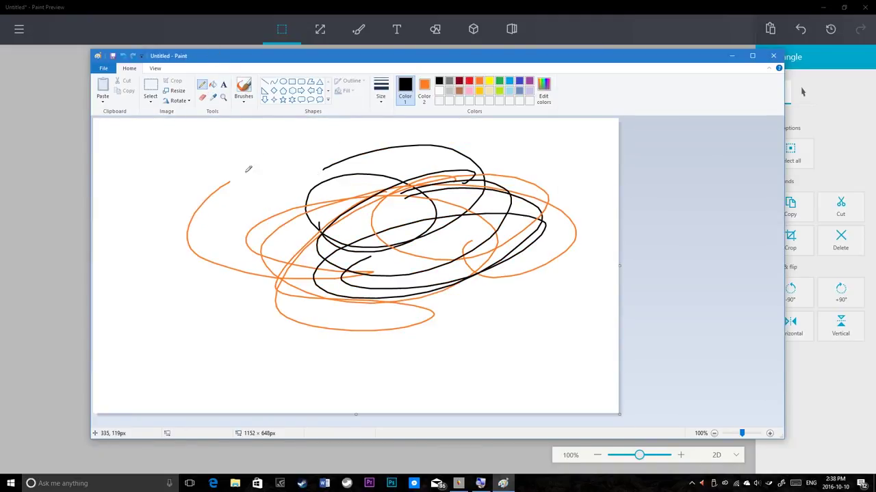
left_click_drag(246, 152, 153, 191)
key("ctrl+z")
key("alt+Tab")
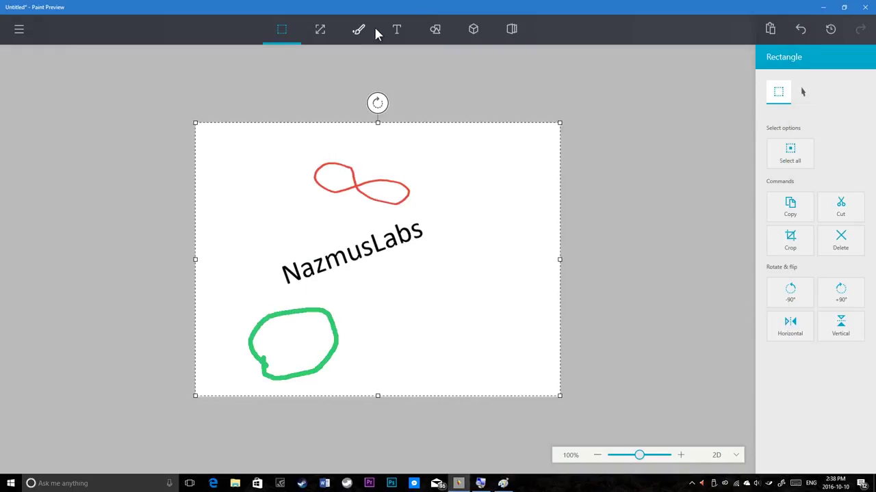
With the pixel pencil, add green and purple custom colours and draw a purple scribble at lower right.
left_click(372, 29)
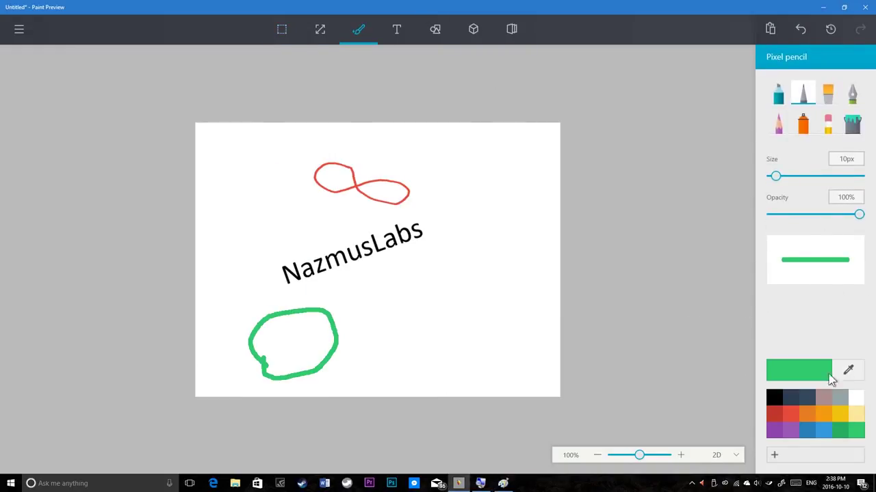
left_click(774, 455)
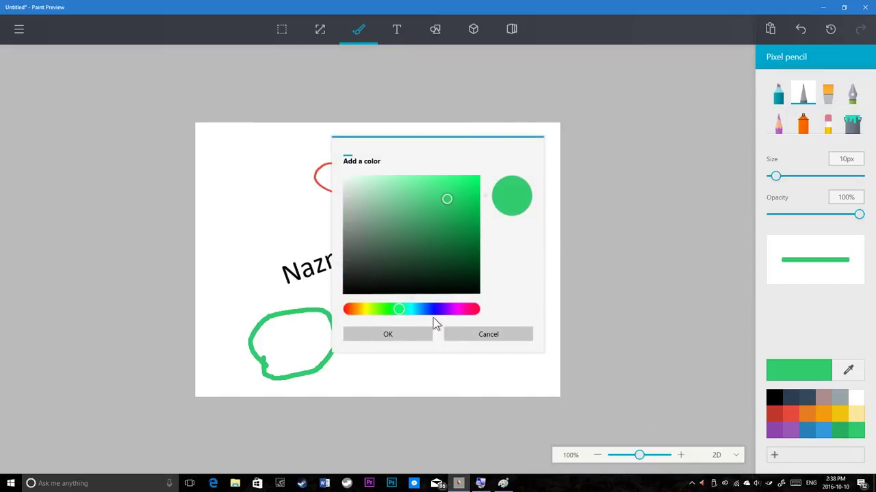
left_click(398, 335)
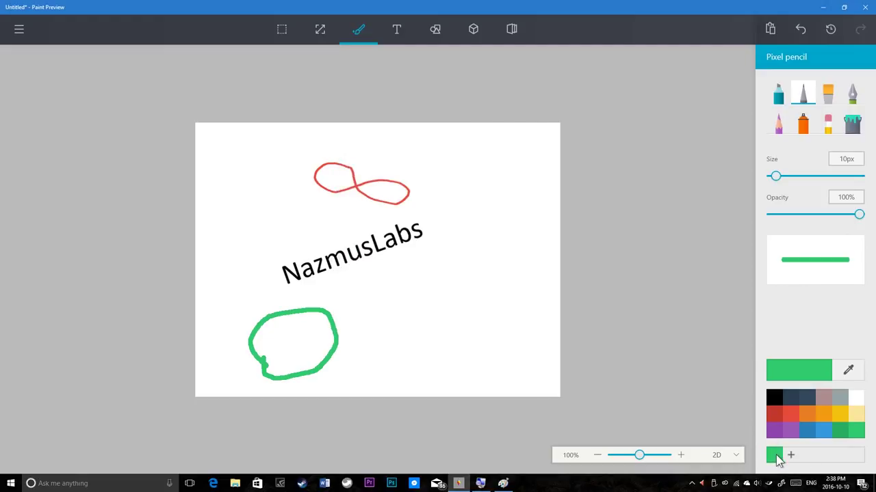
left_click(790, 456)
left_click_drag(448, 309, 453, 310)
left_click(457, 249)
left_click_drag(457, 249, 450, 226)
left_click(387, 342)
mouse_move(438, 327)
left_mouse_down()
mouse_move(442, 353)
mouse_move(391, 342)
mouse_move(471, 321)
mouse_move(495, 290)
mouse_move(477, 297)
left_mouse_up()
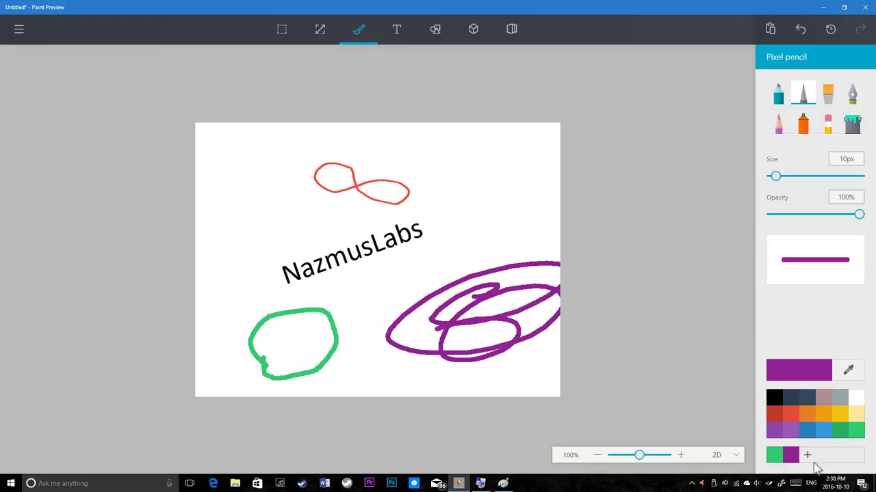
Add bright yellow as another custom colour.
left_click(807, 456)
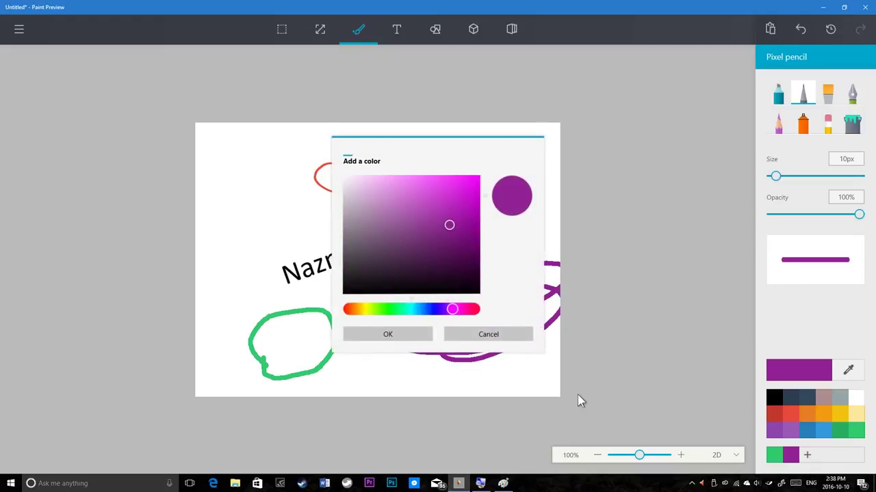
left_click(508, 338)
left_click(774, 455)
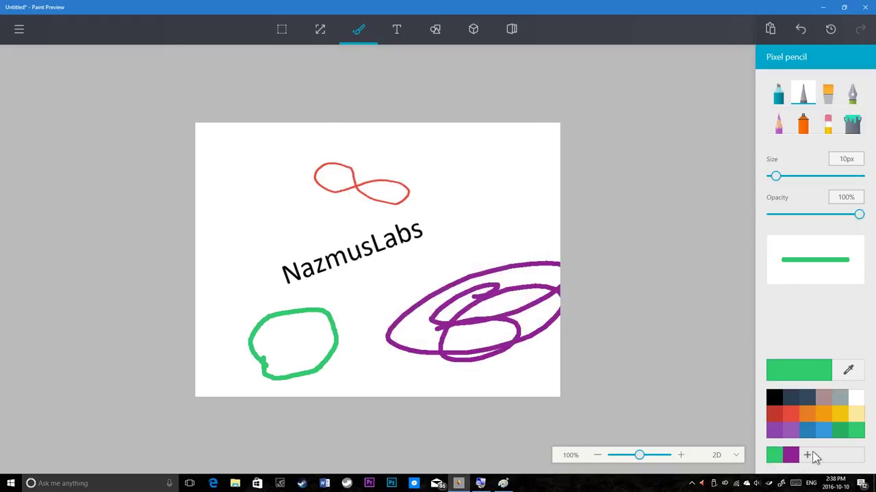
left_click(808, 456)
left_click_drag(376, 311, 371, 312)
left_click_drag(460, 228, 481, 189)
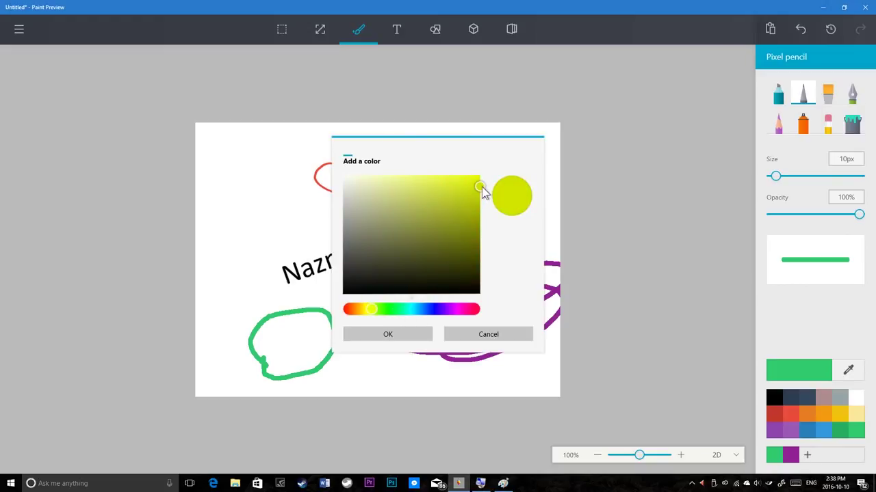
left_click(361, 335)
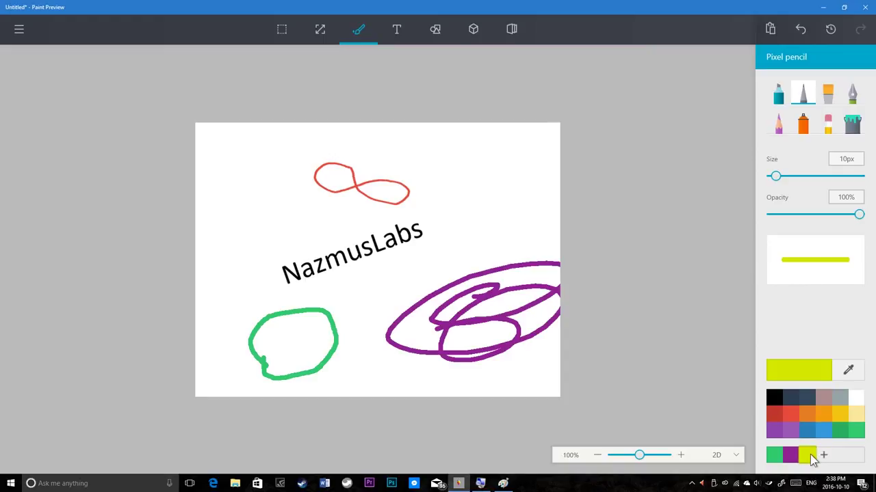
Add deep pink, dark brown and light pink custom colours, select crimson, then switch to classic Paint.
left_click(823, 455)
left_click(460, 310)
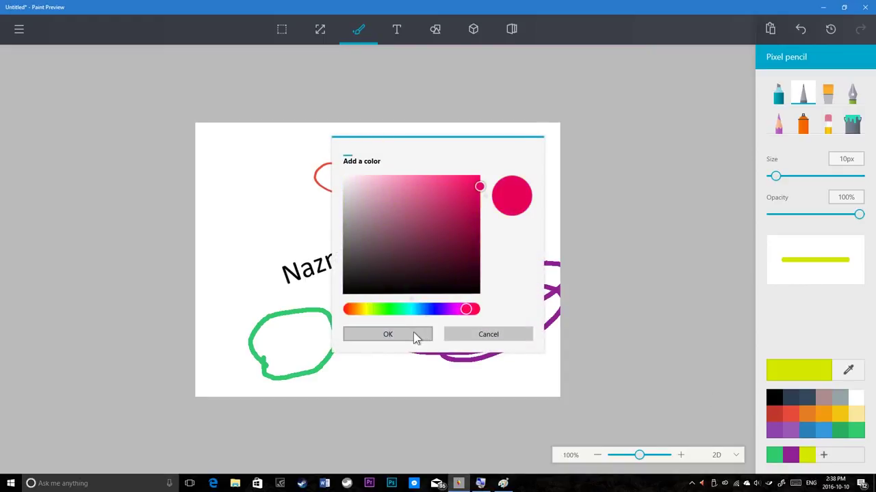
left_click(412, 334)
left_click(841, 452)
left_click(389, 263)
left_click(390, 334)
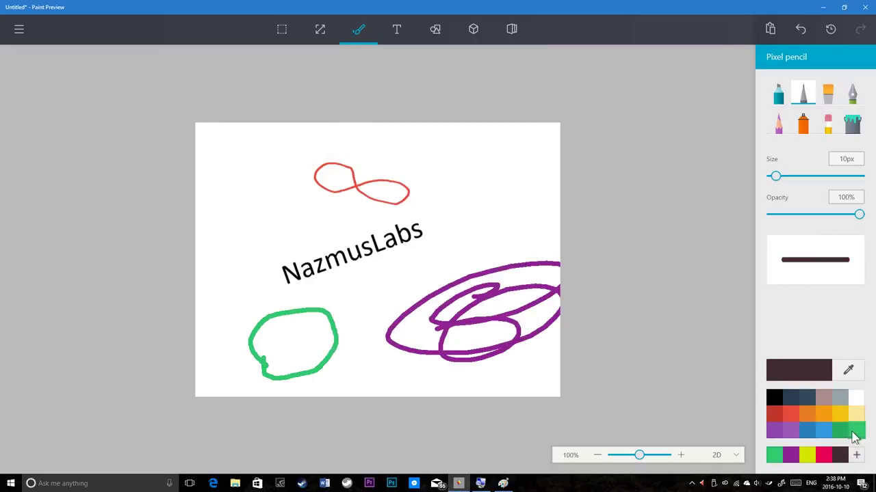
left_click(855, 455)
left_click(373, 185)
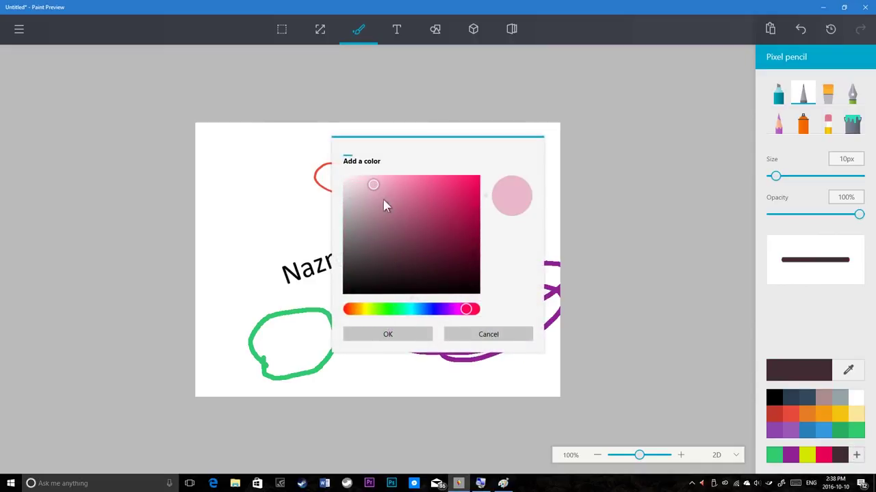
left_click(406, 335)
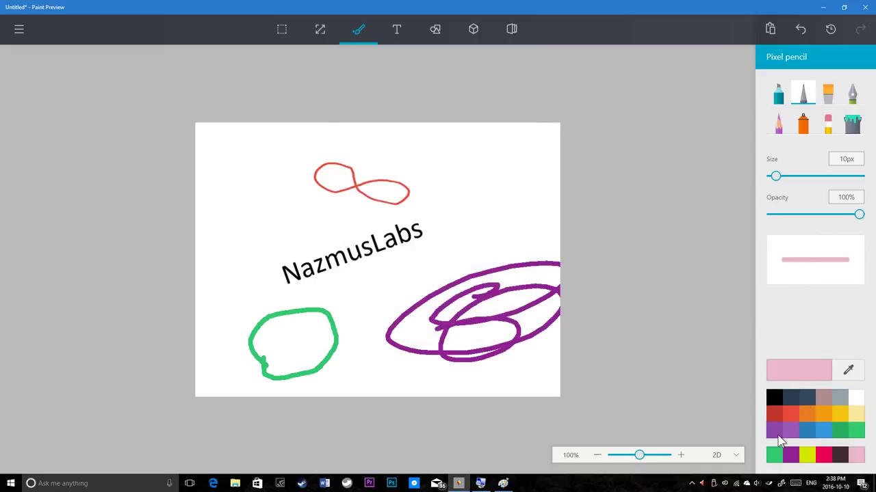
left_click(773, 455)
left_click(826, 458)
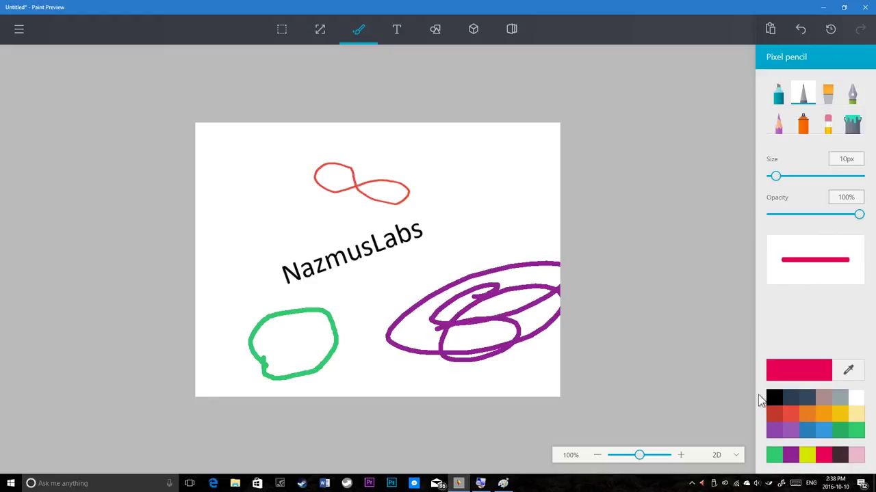
key("alt+Tab")
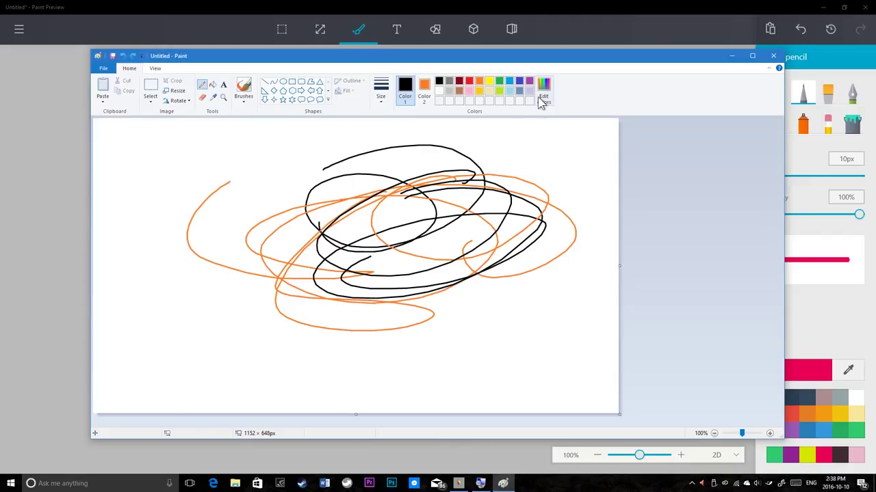
In Edit colors, save purple, lavender and bright green as custom colours, confirming green.
left_click(547, 100)
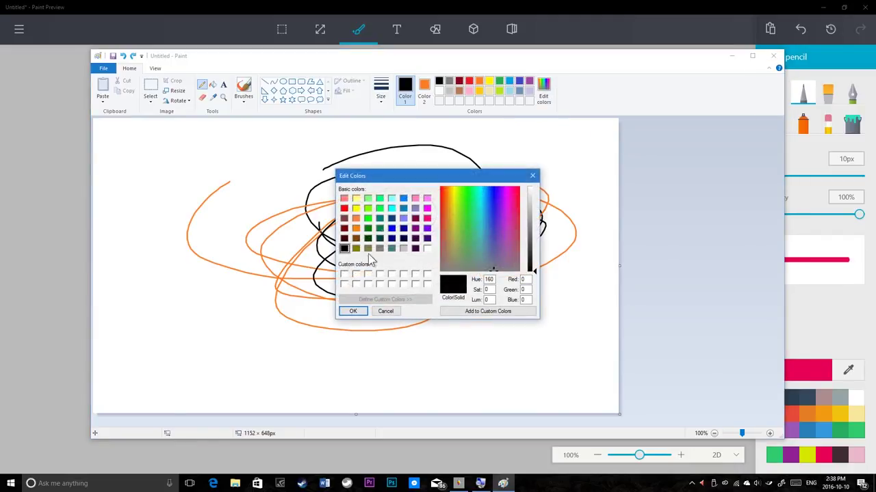
left_click(415, 229)
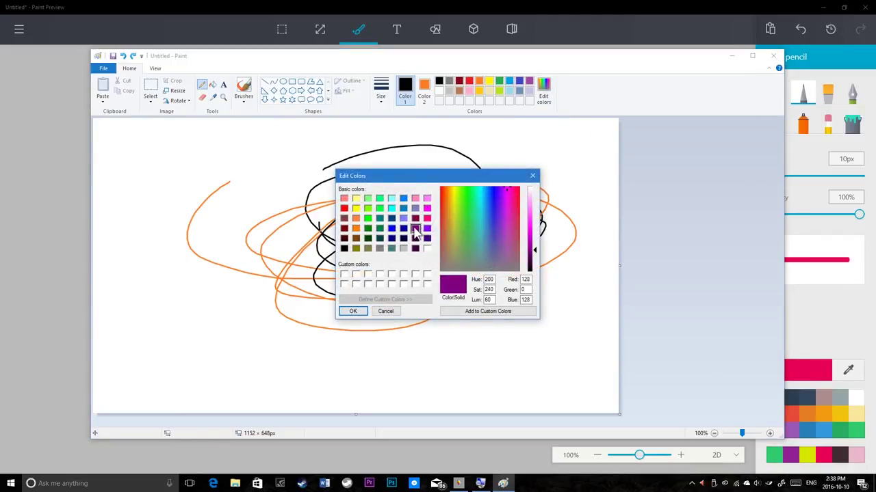
left_click(474, 312)
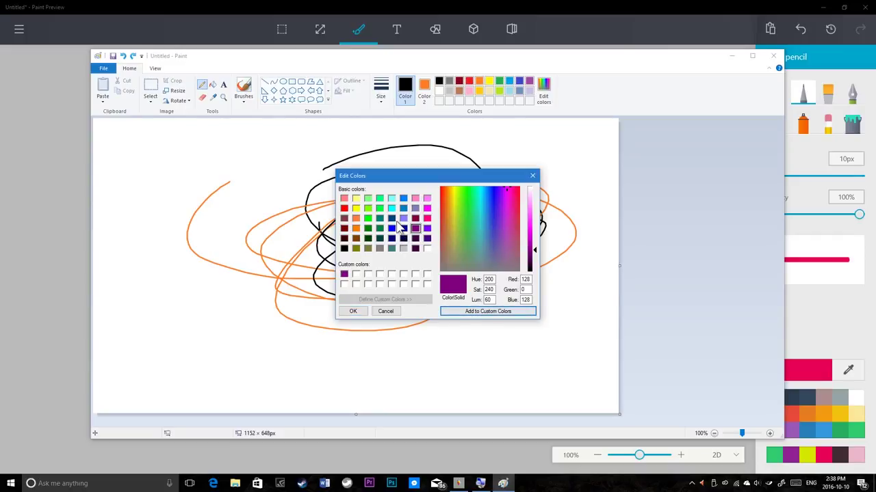
left_click(484, 312)
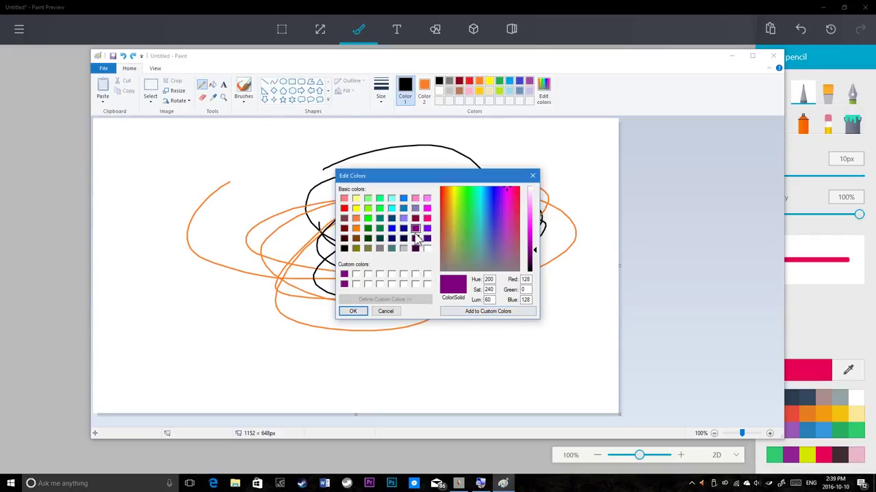
left_click(415, 210)
left_click(487, 311)
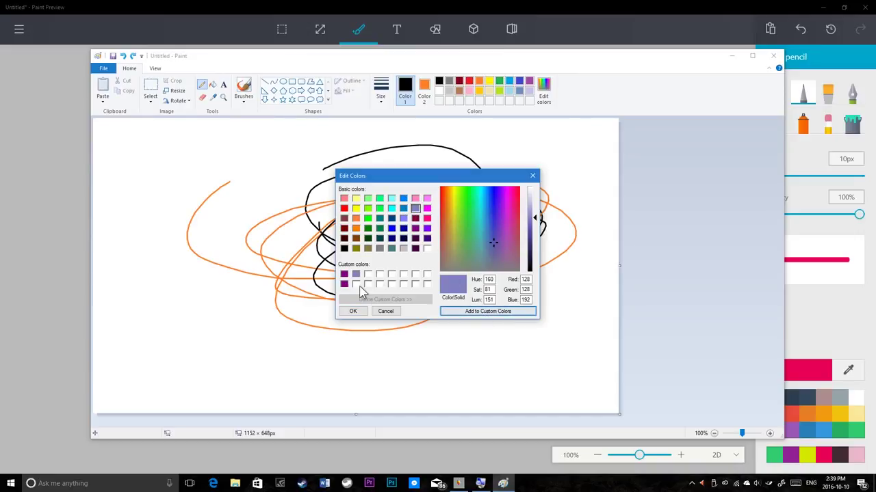
left_click(344, 284)
left_click(381, 200)
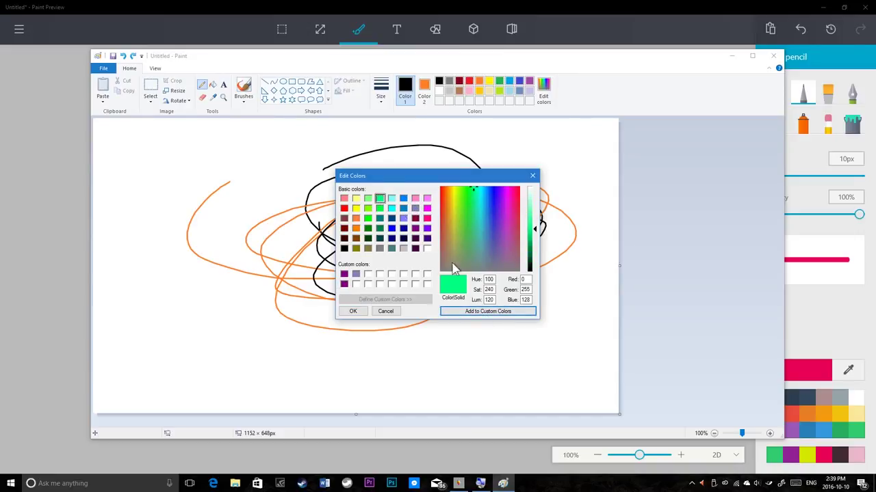
left_click(469, 309)
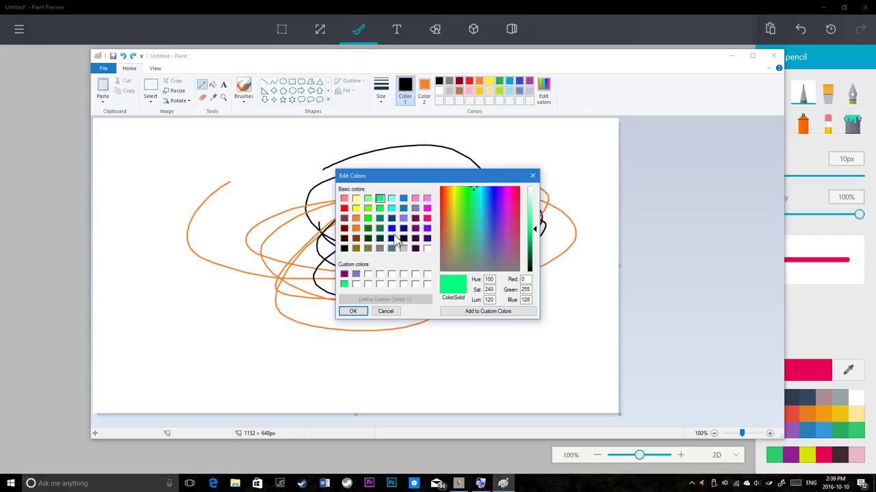
left_click(352, 311)
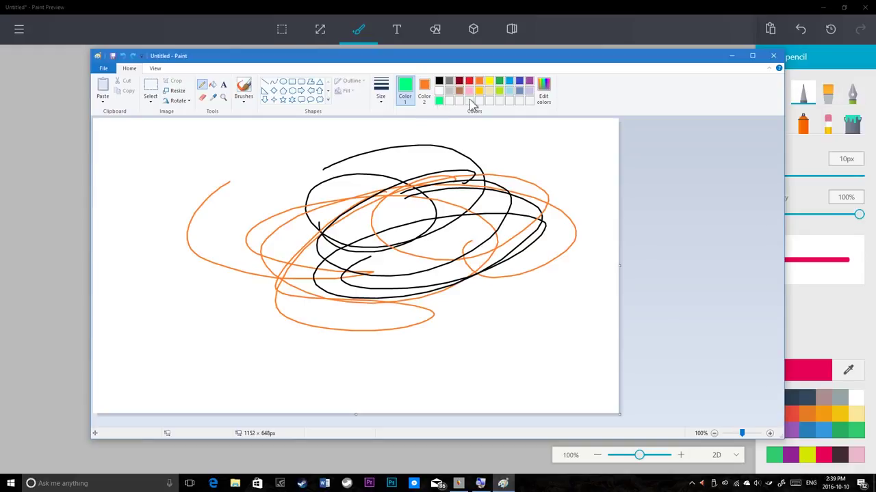
Set the drawing colour to the purple custom colour, then to magenta.
left_click(545, 94)
left_click(345, 275)
left_click(353, 312)
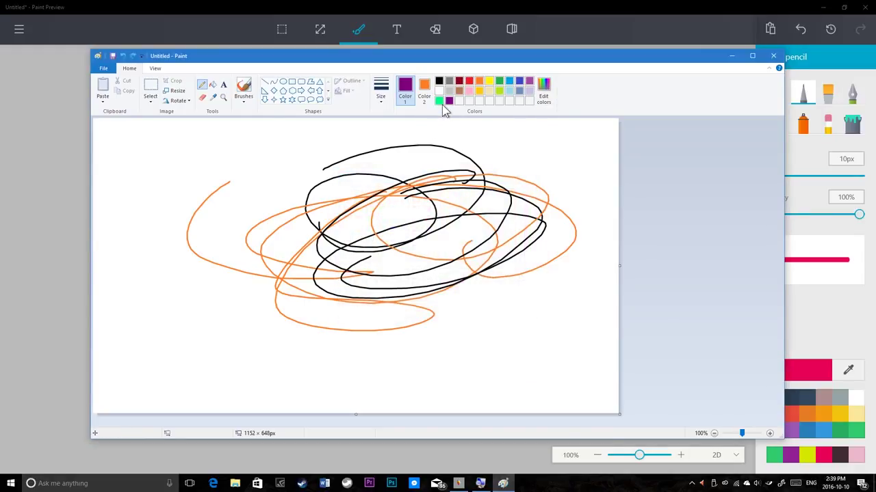
left_click(544, 92)
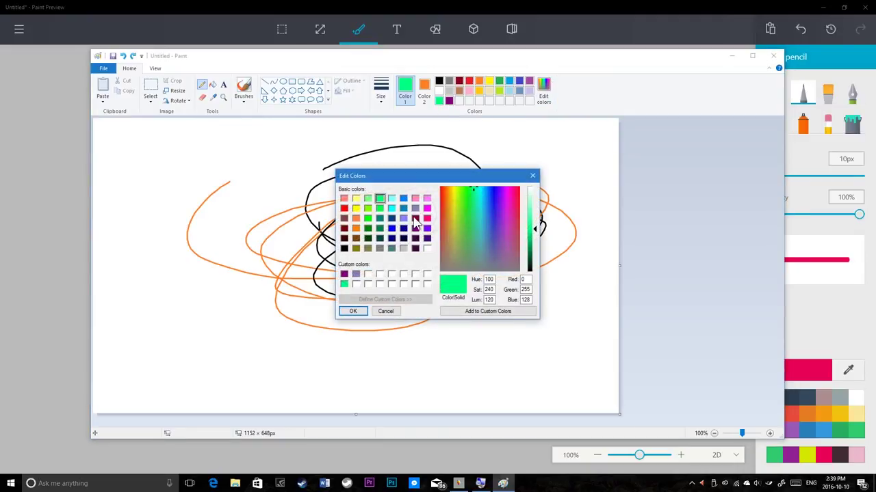
left_click(427, 209)
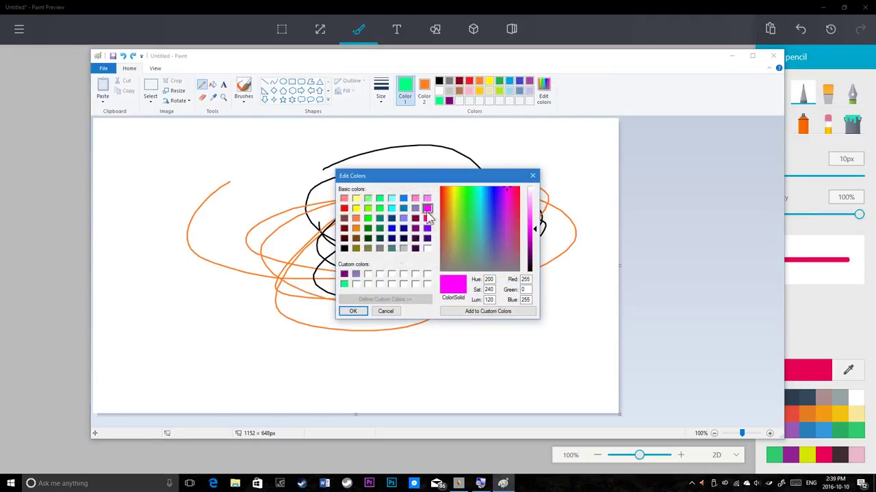
left_click(353, 312)
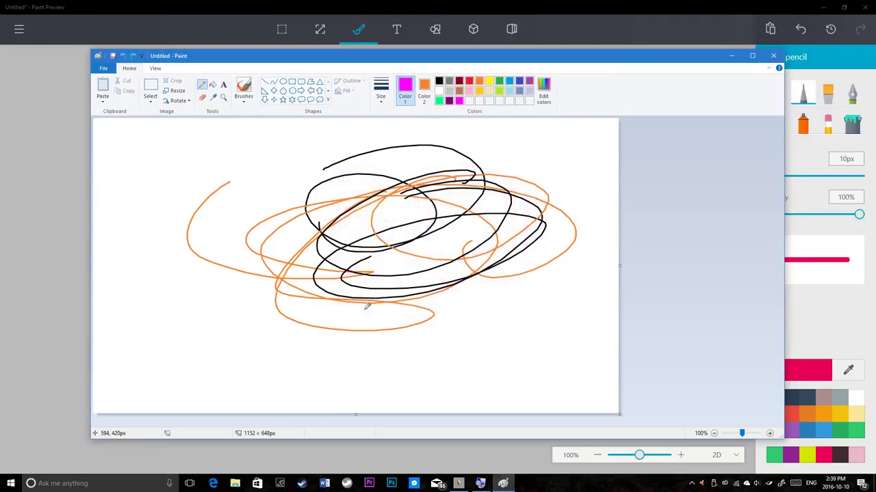
left_click(543, 88)
Cycle through blue, green, brown and other basic colours as the drawing colour in Edit colors.
left_click(366, 307)
left_click(543, 92)
left_click(403, 208)
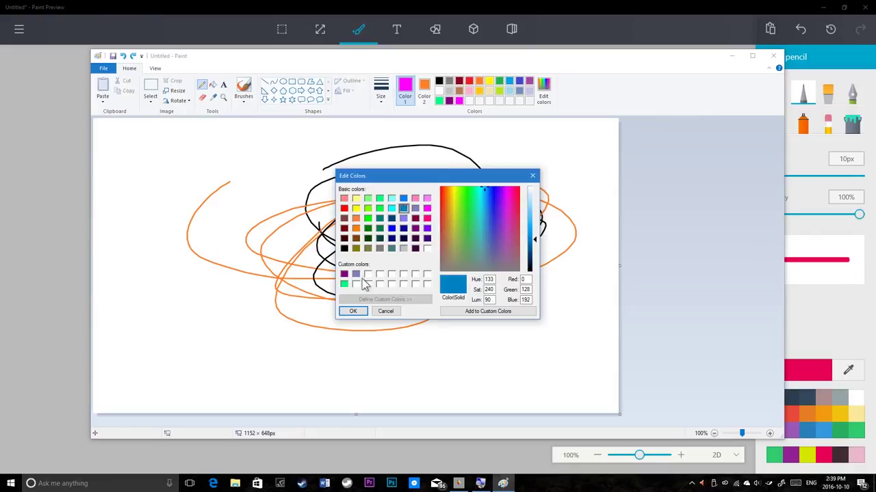
left_click(380, 198)
left_click(355, 238)
left_click(353, 312)
left_click(543, 91)
left_click(415, 238)
left_click(353, 311)
left_click(543, 92)
left_click(344, 228)
left_click(353, 311)
Try dark red, pink, light salmon and brown, settling on dark purple as the drawing colour.
left_click(543, 92)
left_click(415, 198)
left_click(353, 312)
left_click(543, 92)
left_click(353, 311)
left_click(544, 92)
left_click(344, 198)
left_click(356, 238)
left_click(353, 312)
left_click(543, 91)
left_click(415, 238)
left_click(352, 311)
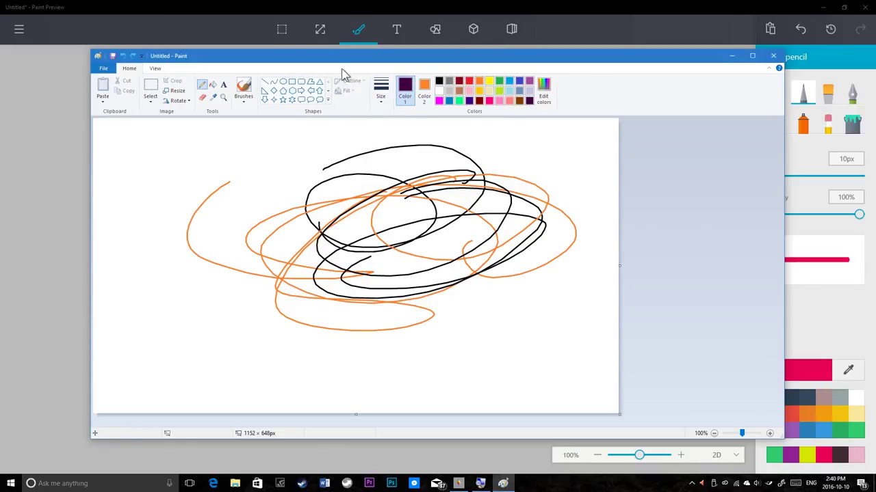
Draw long dark purple pencil loops on the left and across the lower canvas, then return to Paint Preview.
left_click(223, 84)
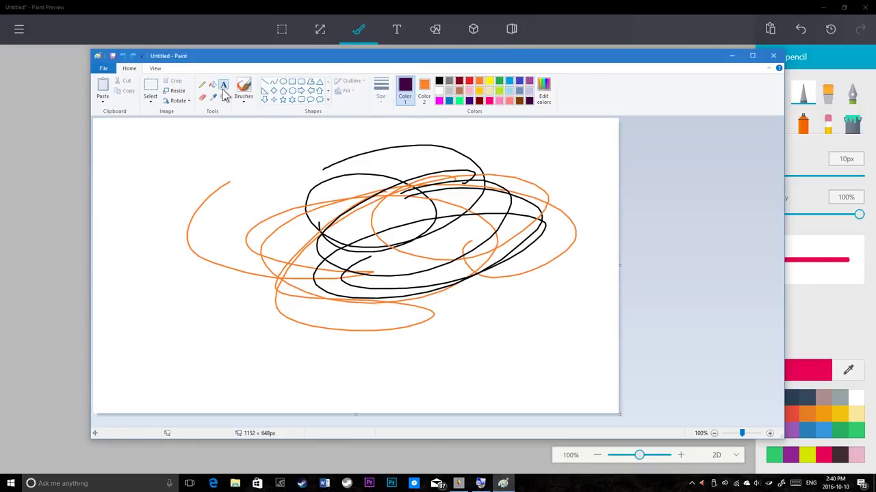
left_click(202, 84)
mouse_move(217, 162)
left_mouse_down()
mouse_move(277, 227)
mouse_move(257, 176)
mouse_move(198, 227)
mouse_move(166, 300)
mouse_move(258, 235)
left_mouse_up()
mouse_move(299, 301)
left_mouse_down()
mouse_move(267, 322)
mouse_move(347, 251)
left_mouse_up()
key("alt+Tab")
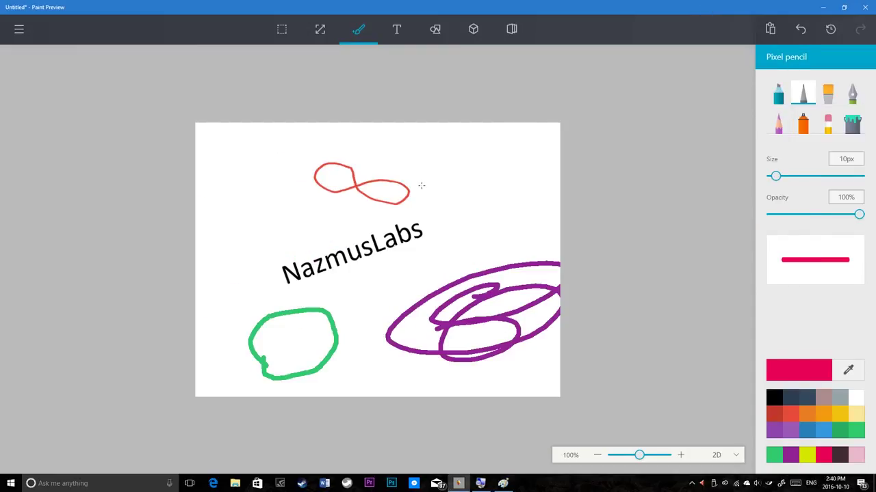
left_click(824, 38)
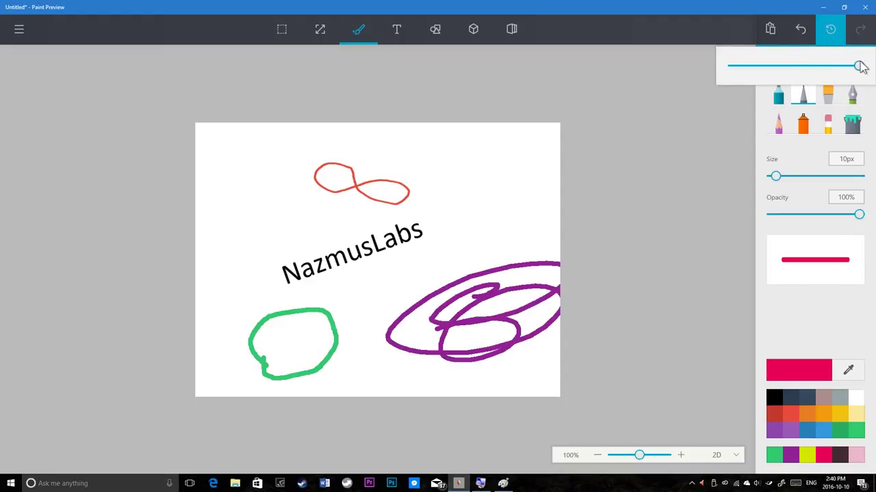
mouse_move(863, 69)
left_mouse_down()
mouse_move(721, 75)
mouse_move(874, 68)
left_mouse_up()
left_click(810, 27)
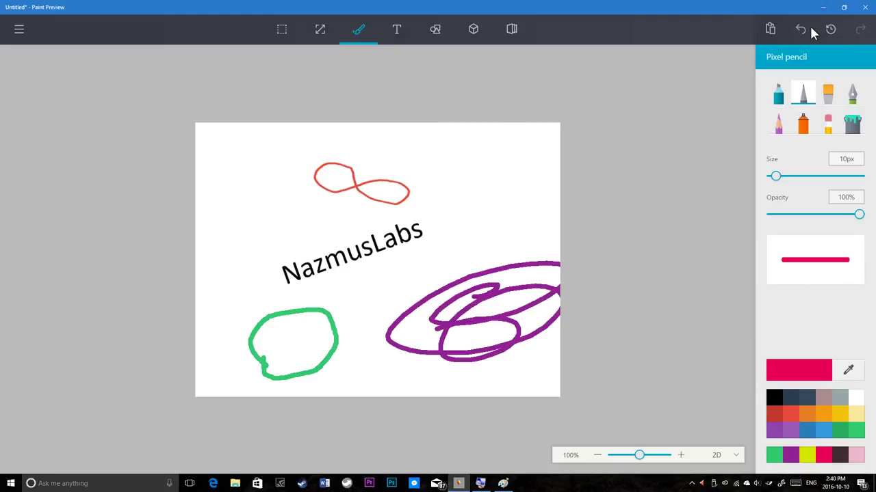
left_click(810, 28)
left_click(810, 27)
left_click(810, 27)
left_click(810, 29)
left_click(811, 29)
left_click(811, 29)
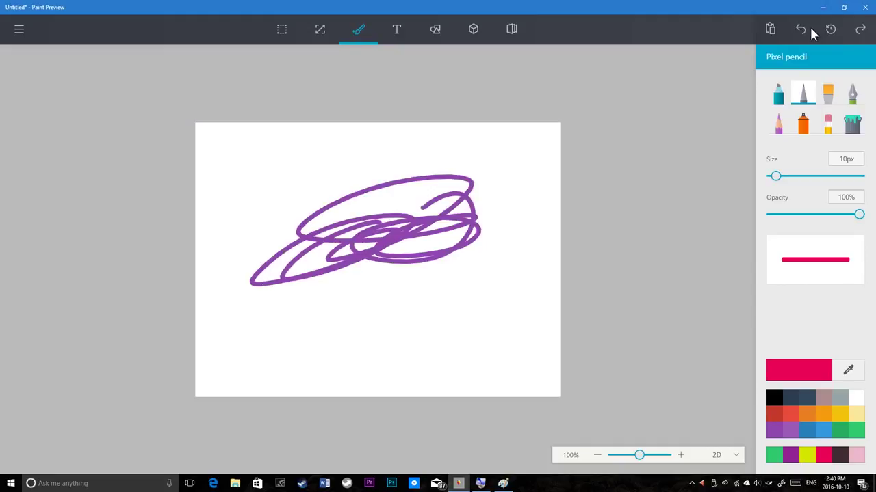
left_click(810, 29)
left_click(861, 31)
left_click(860, 30)
left_click(861, 30)
left_click(861, 30)
left_click(860, 30)
left_click(860, 30)
left_click(860, 30)
left_click(861, 30)
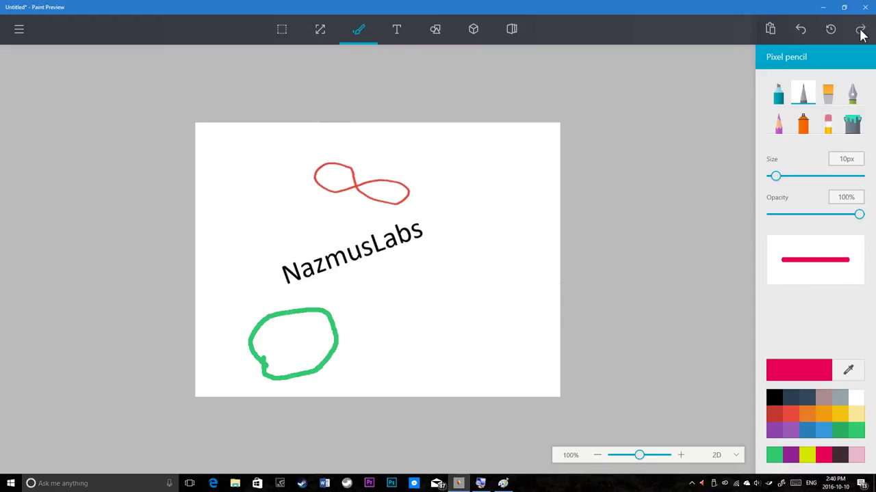
left_click(860, 31)
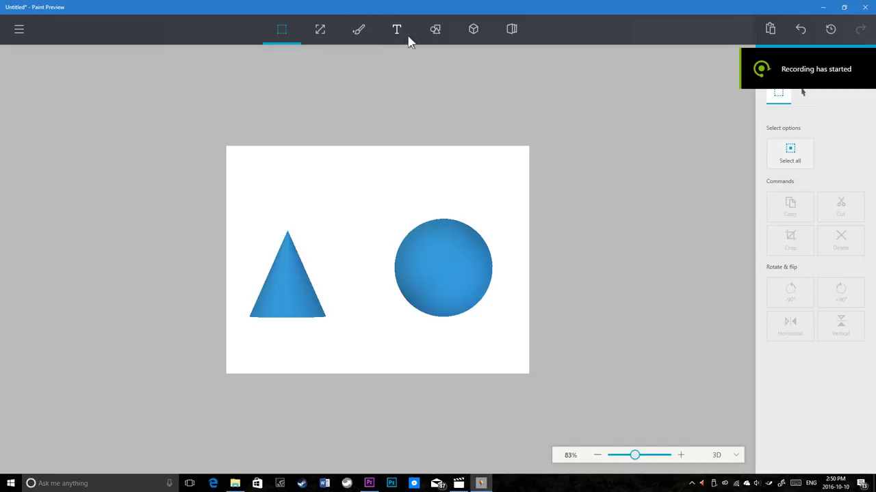
Switch the canvas to 2D view and draw an ellipse outline above the cone.
left_click(439, 32)
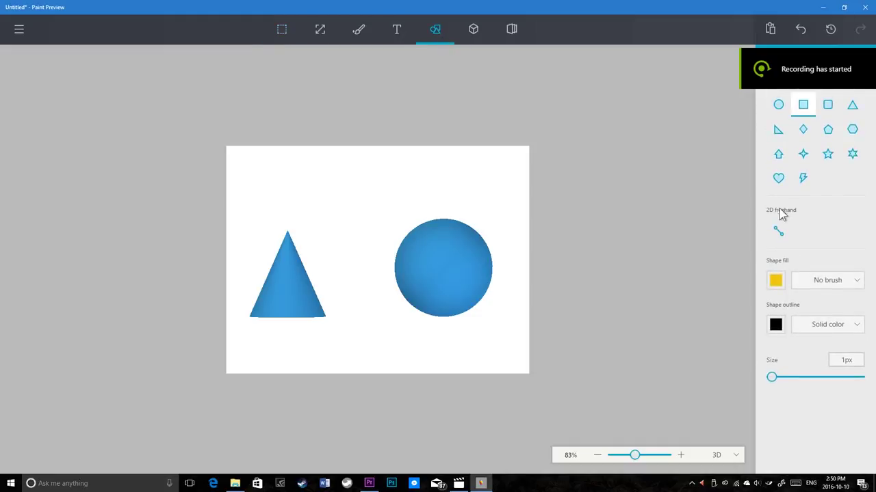
left_click(778, 106)
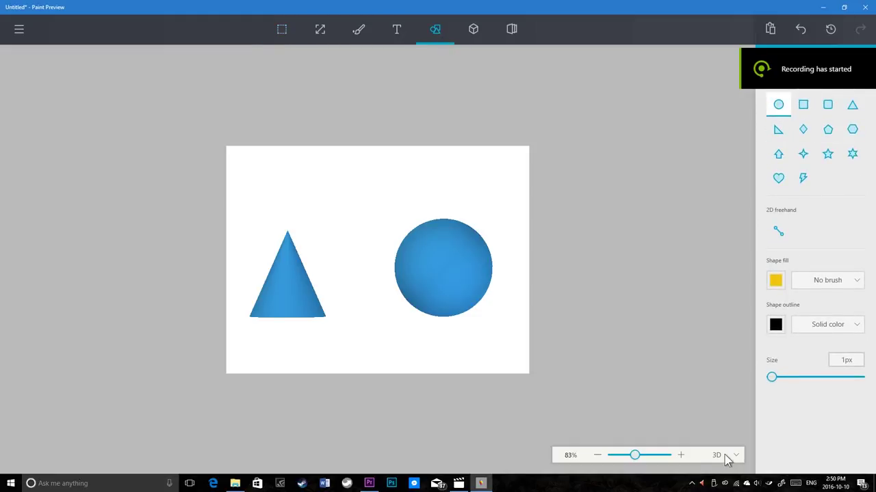
left_click(726, 461)
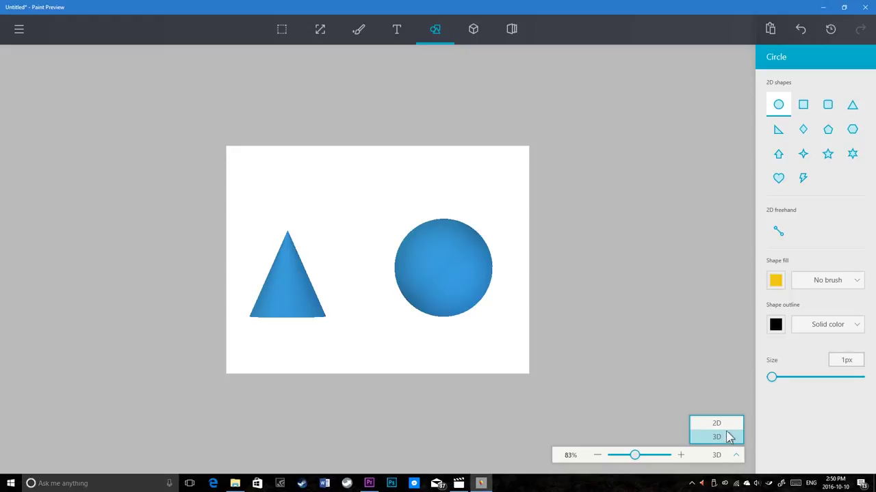
left_click(718, 423)
left_click_drag(370, 179, 295, 235)
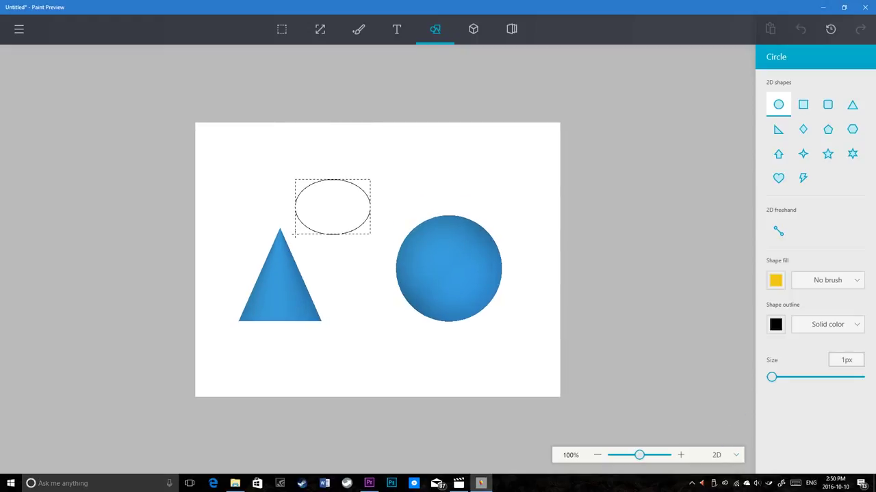
Draw a small and a larger solid-filled yellow diamond above the sphere and over the ellipse.
left_click(803, 130)
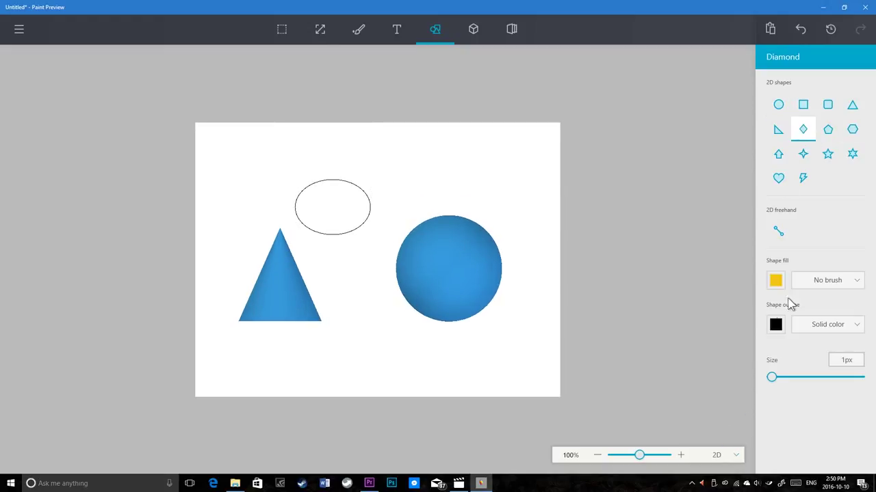
left_click(861, 279)
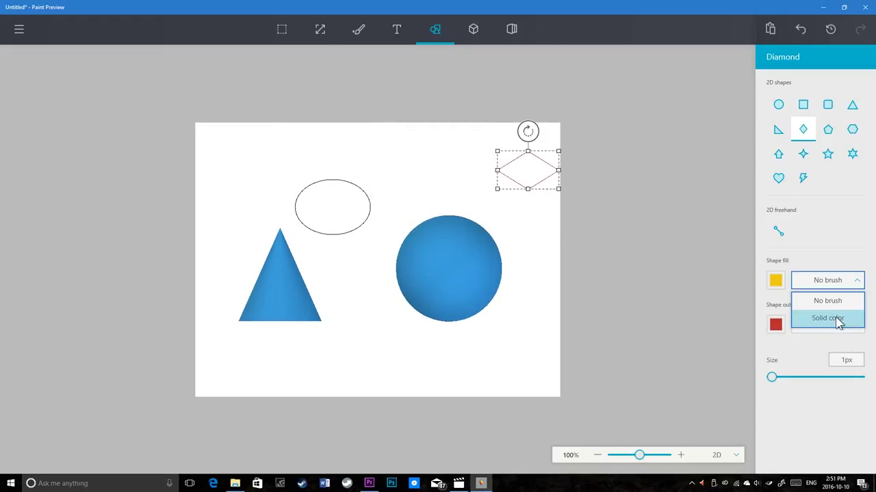
left_click(835, 316)
left_click_drag(456, 203, 387, 226)
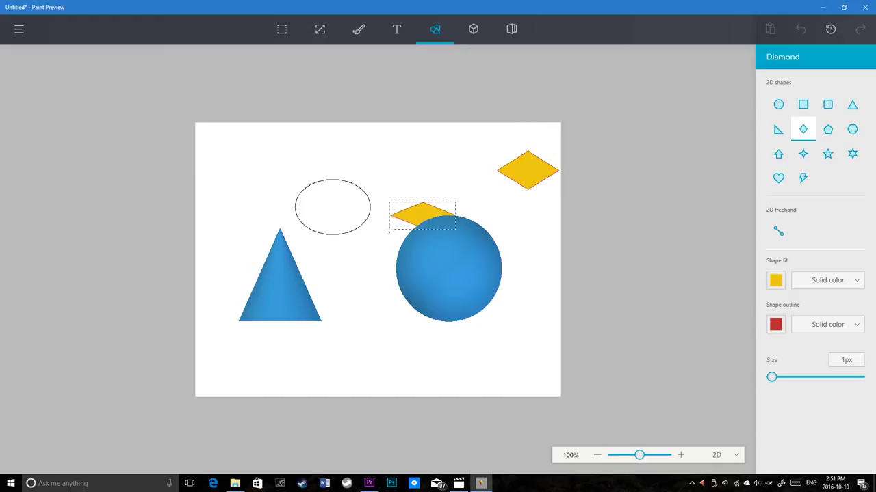
left_click_drag(428, 157, 344, 215)
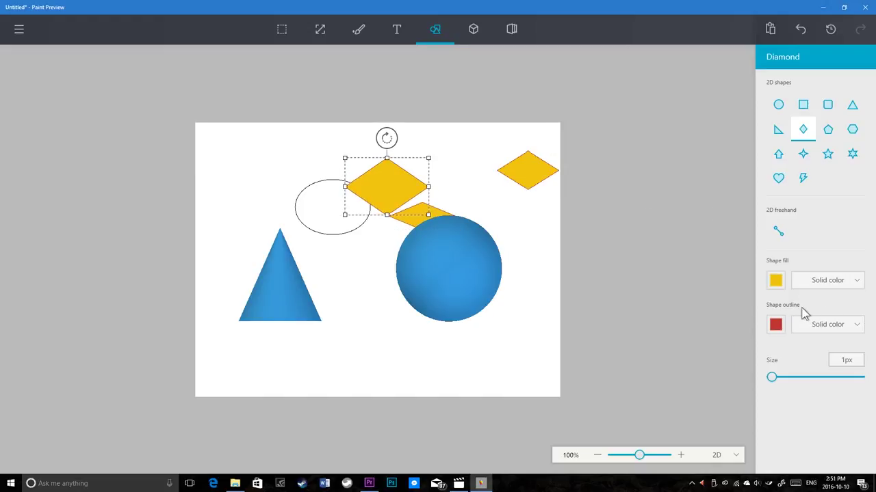
Turn the selected diamond blue and draw another blue diamond near the canvas bottom.
left_click(781, 288)
left_click(759, 346)
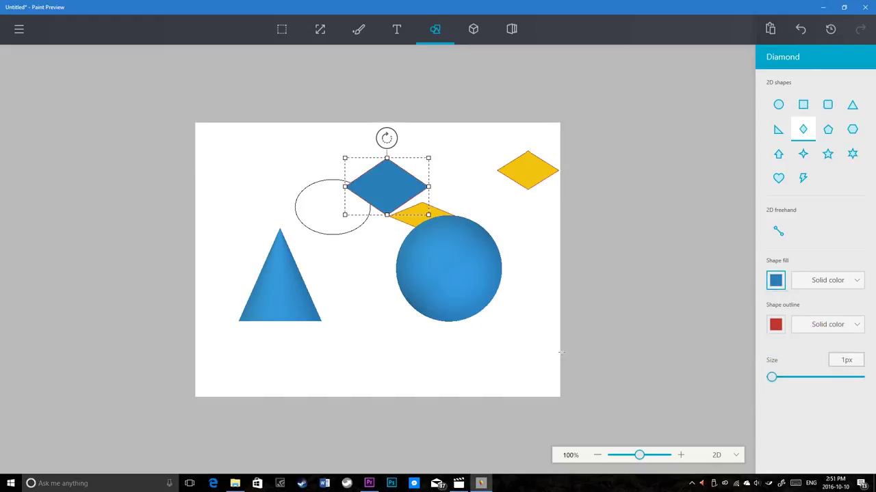
left_click_drag(414, 385, 460, 340)
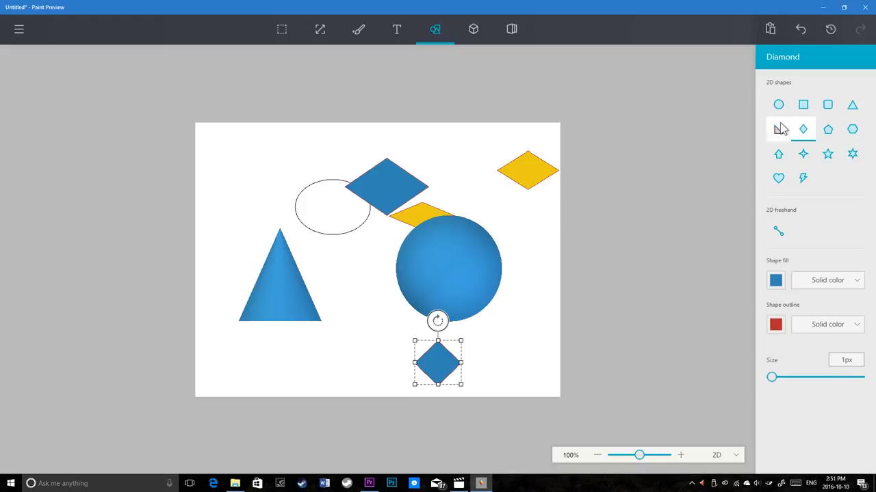
left_click(471, 34)
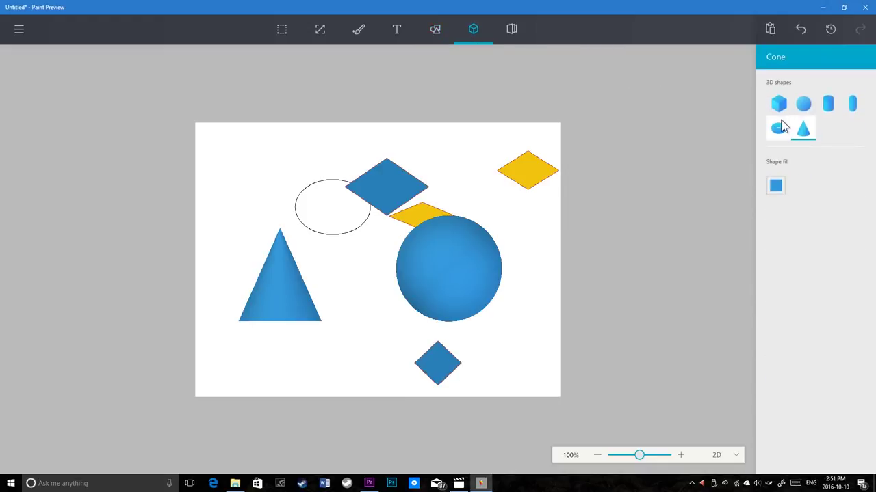
Place a torus at the canvas top left and rotate it into a tilted ring.
left_click(827, 103)
left_click(780, 128)
left_click_drag(217, 153, 299, 184)
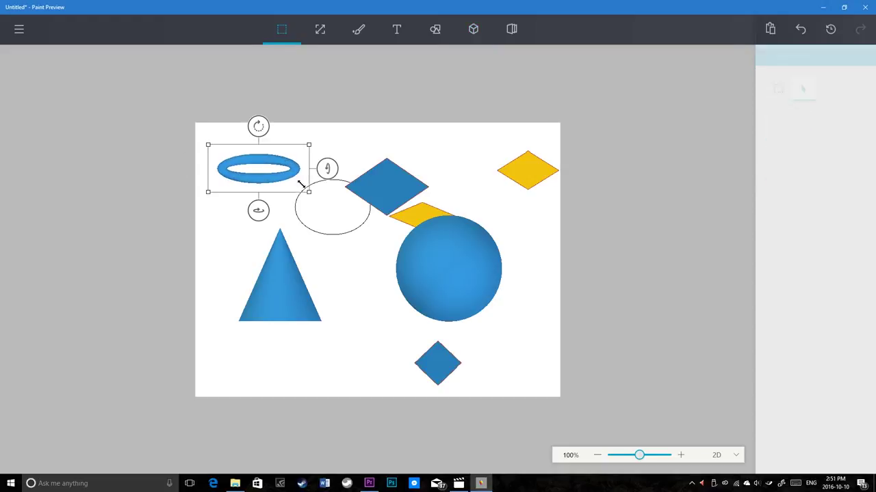
left_click_drag(255, 214, 361, 204)
left_click_drag(313, 168, 448, 179)
left_click_drag(260, 111, 293, 91)
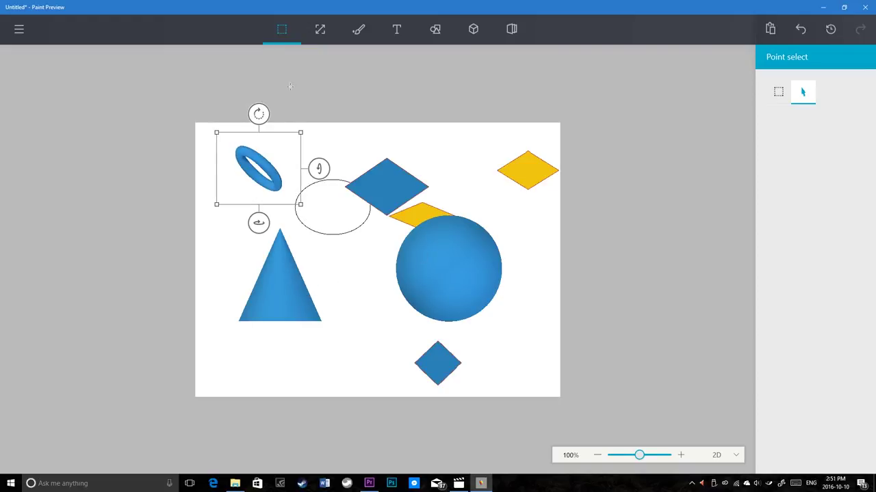
left_click(444, 171)
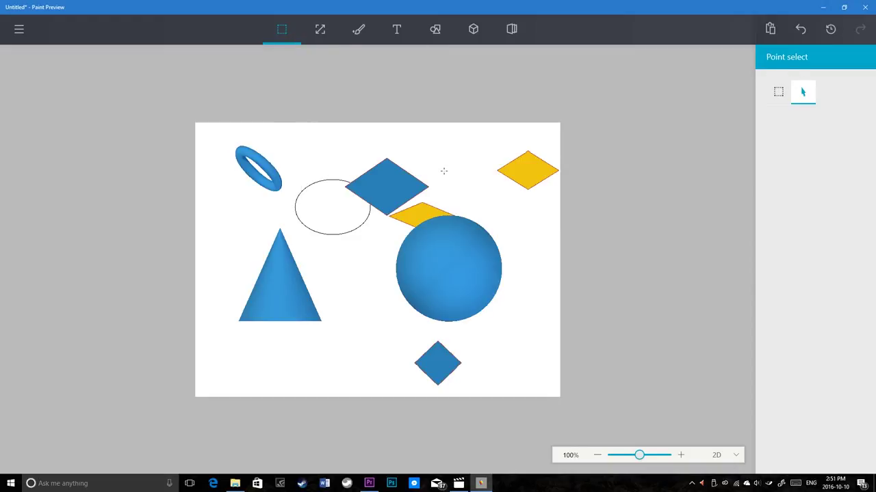
Move the sphere up-left over the blue diamond and nudge the cone slightly higher.
left_click(443, 294)
left_click_drag(444, 294, 424, 258)
left_click(270, 279)
left_click(270, 279)
mouse_move(277, 283)
left_mouse_down()
mouse_move(319, 252)
mouse_move(274, 287)
left_mouse_up()
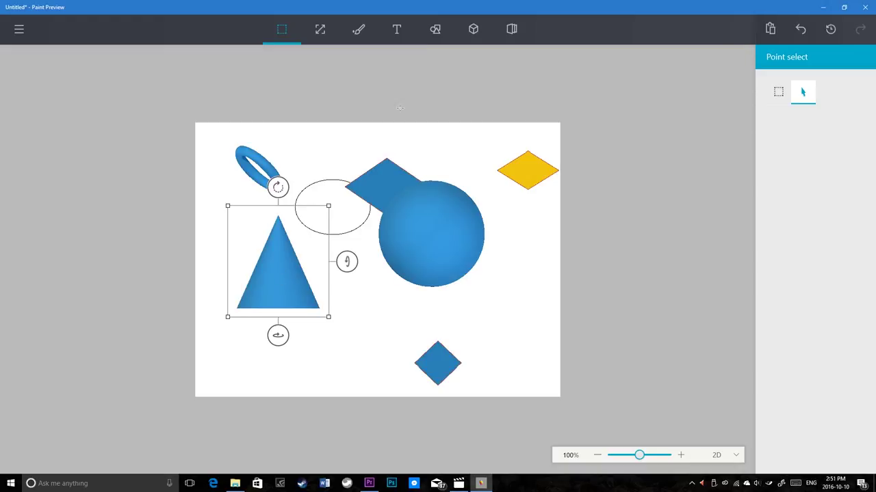
left_click(361, 30)
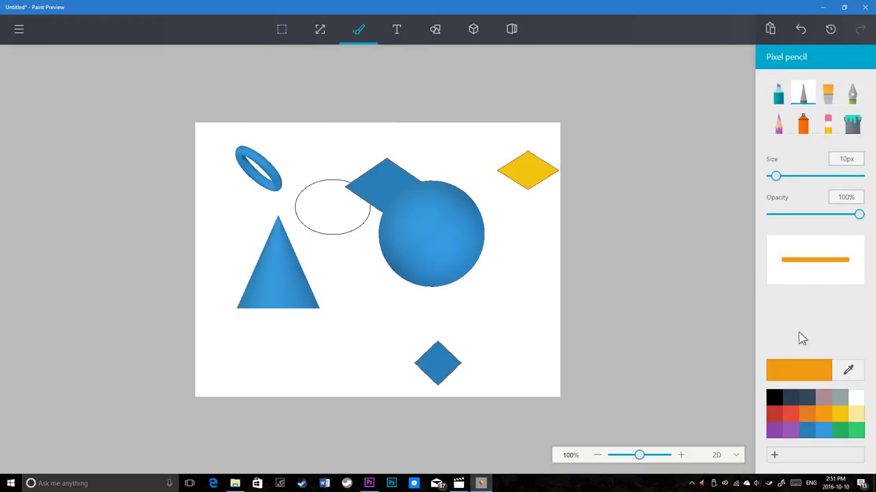
Switch the canvas to 3D view and scribble a black loop with the Pixel pencil.
left_click(734, 455)
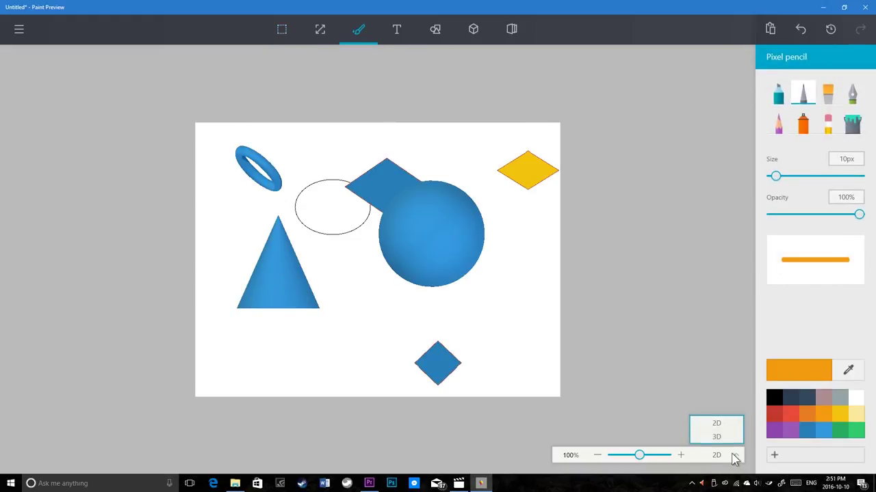
left_click(716, 437)
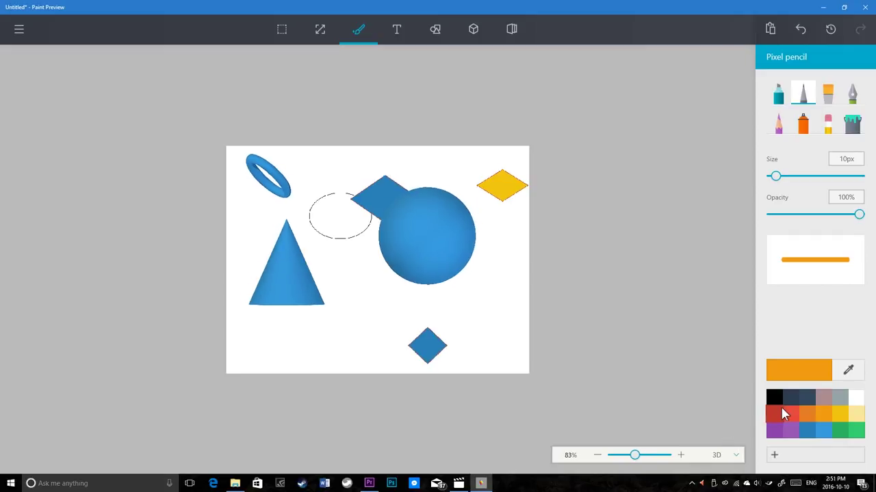
left_click(781, 401)
mouse_move(446, 266)
left_mouse_down()
mouse_move(427, 249)
mouse_move(299, 286)
mouse_move(356, 337)
mouse_move(391, 273)
mouse_move(373, 219)
mouse_move(344, 258)
mouse_move(231, 322)
mouse_move(267, 321)
mouse_move(361, 254)
mouse_move(315, 281)
left_mouse_up()
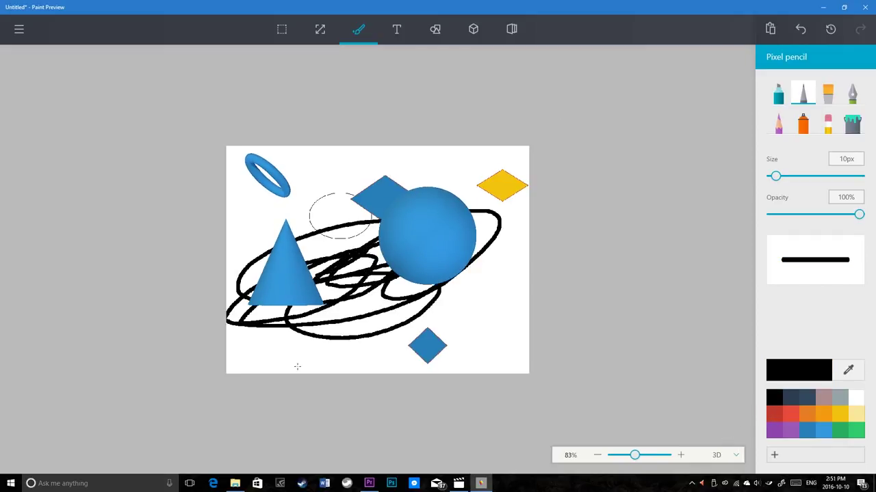
Select the sphere with the Select tool, then open the sign-in section.
left_click(289, 41)
left_click(443, 232)
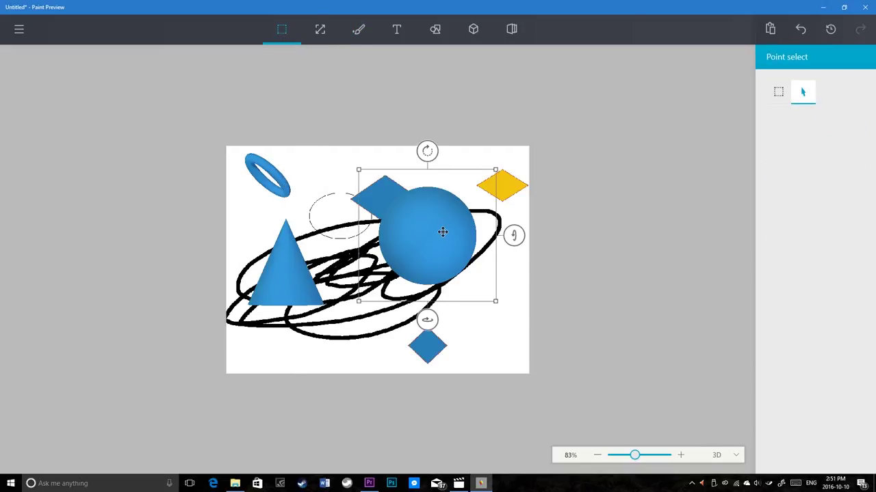
left_click(517, 31)
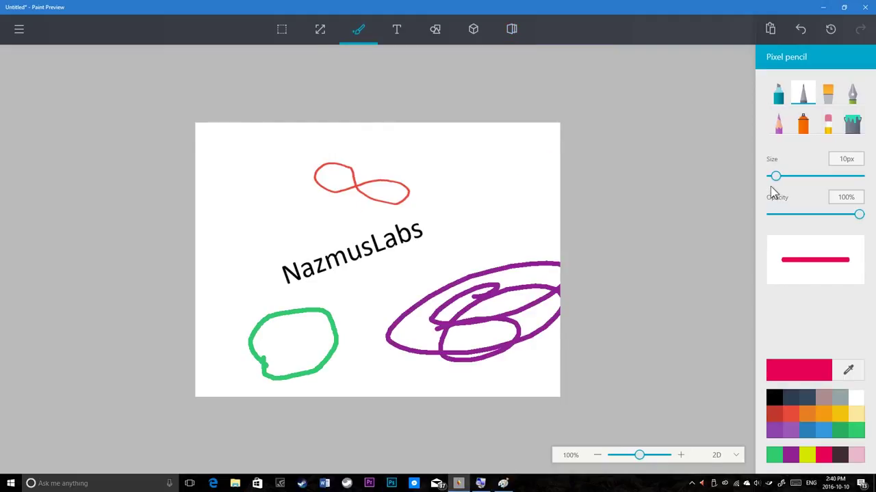
key("alt+Tab")
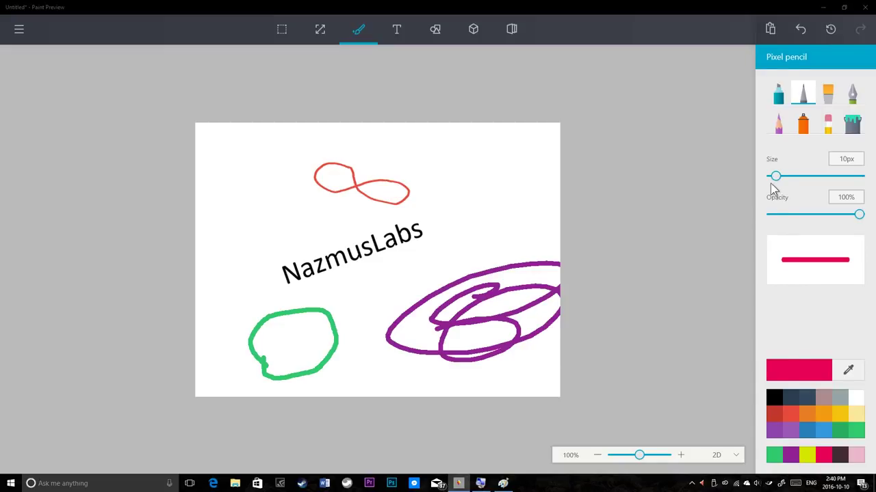
left_click(688, 6)
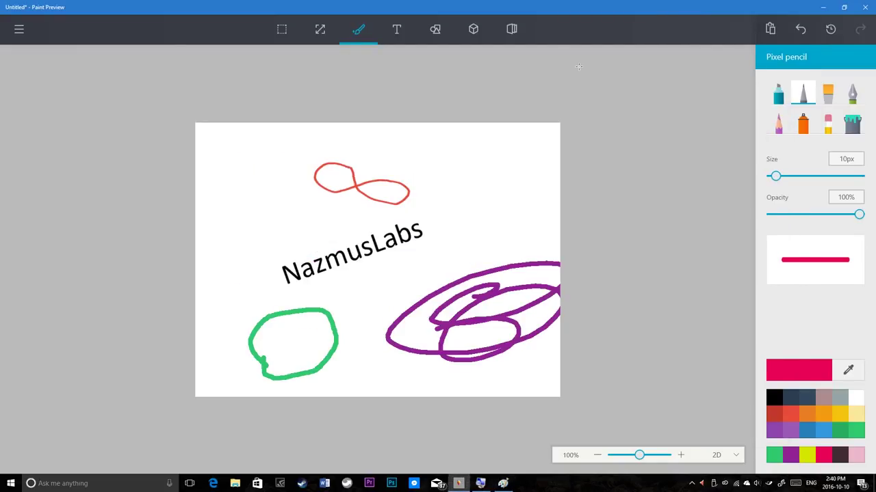